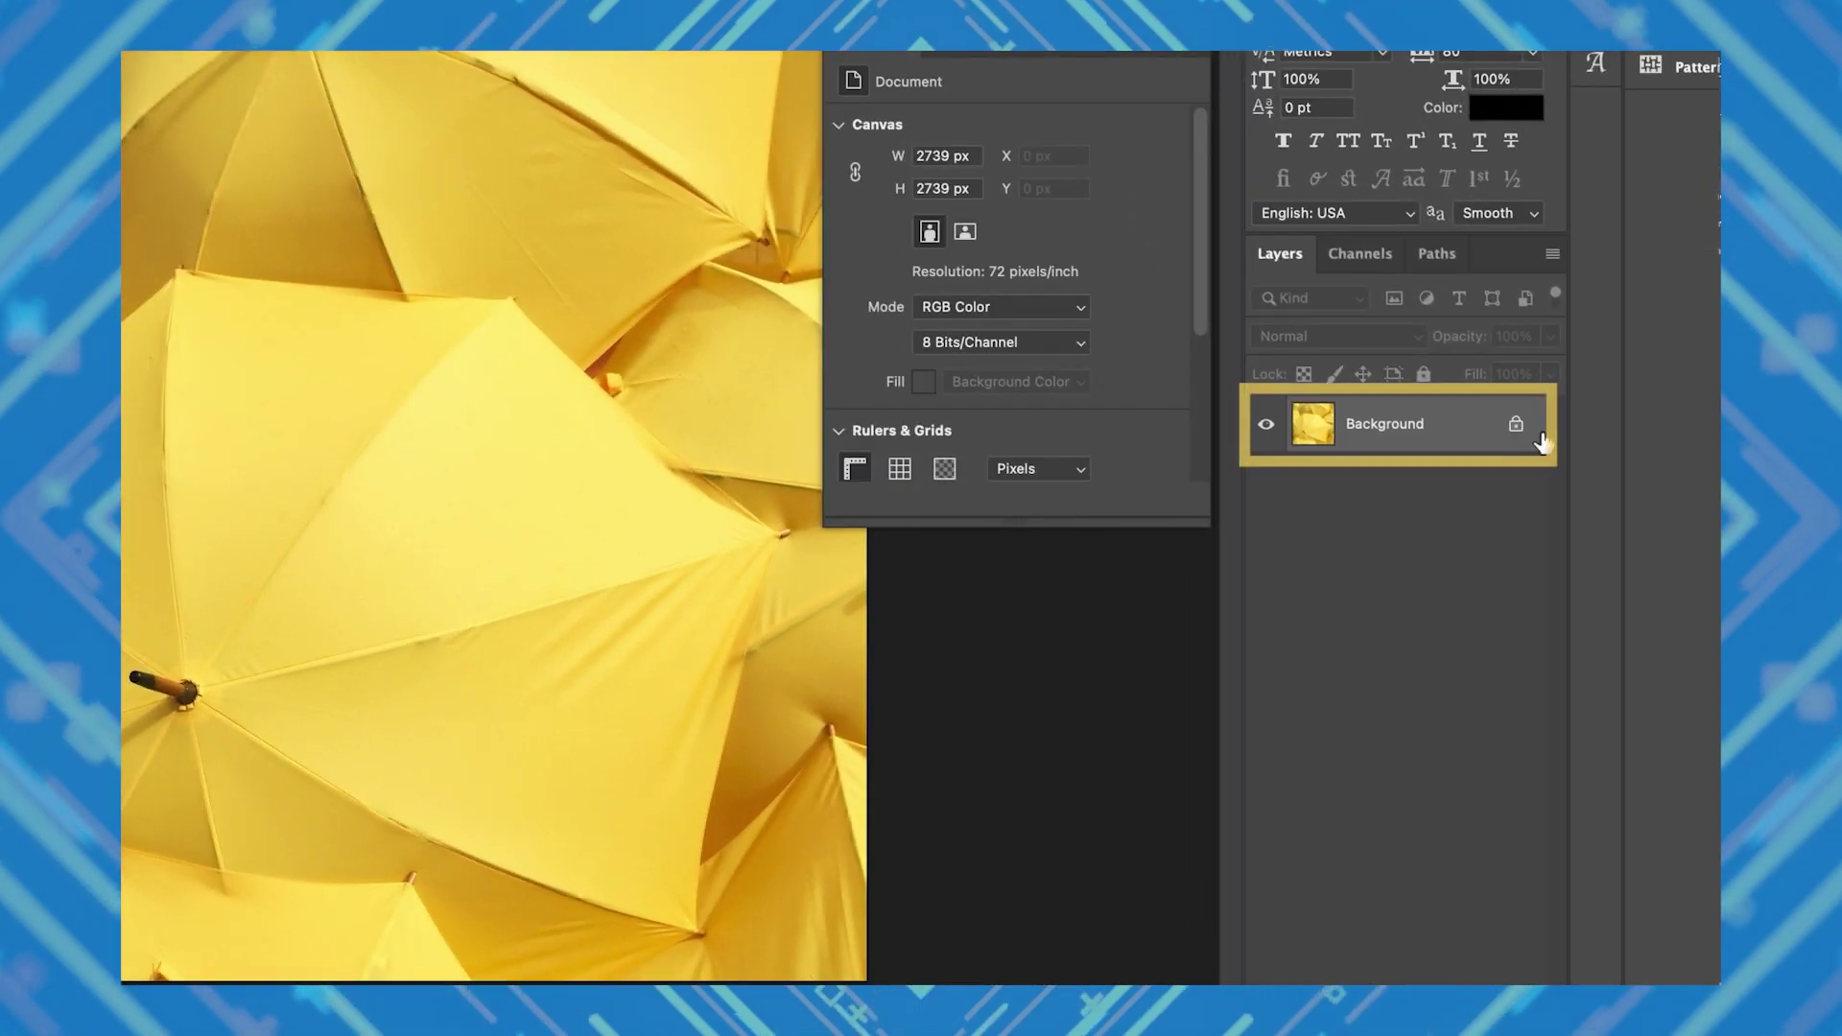
# Step: Convert the umbrella photo's locked Background into an editable layer named Layer 0
pyautogui.doubleClick(1535, 512)
pyautogui.click(1476, 432)
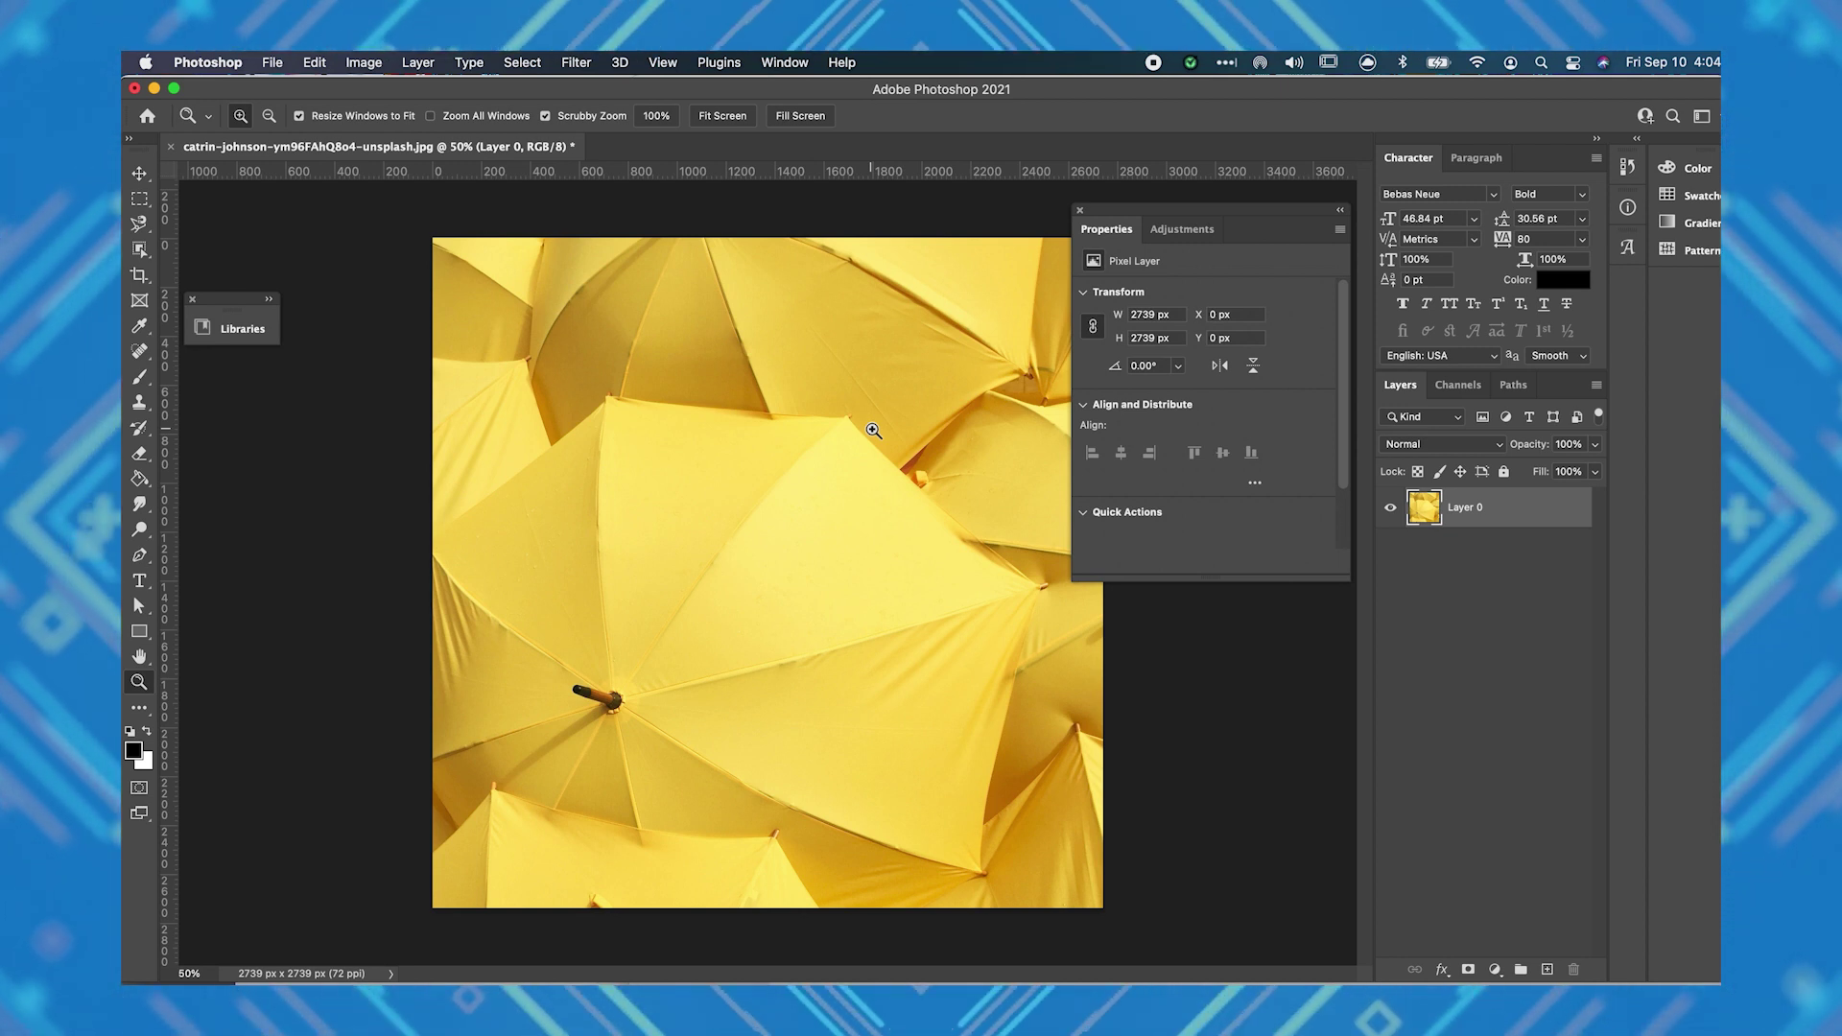
# Step: Add a Solid Color fill layer above Layer 0
pyautogui.click(417, 62)
pyautogui.moveTo(585, 312)
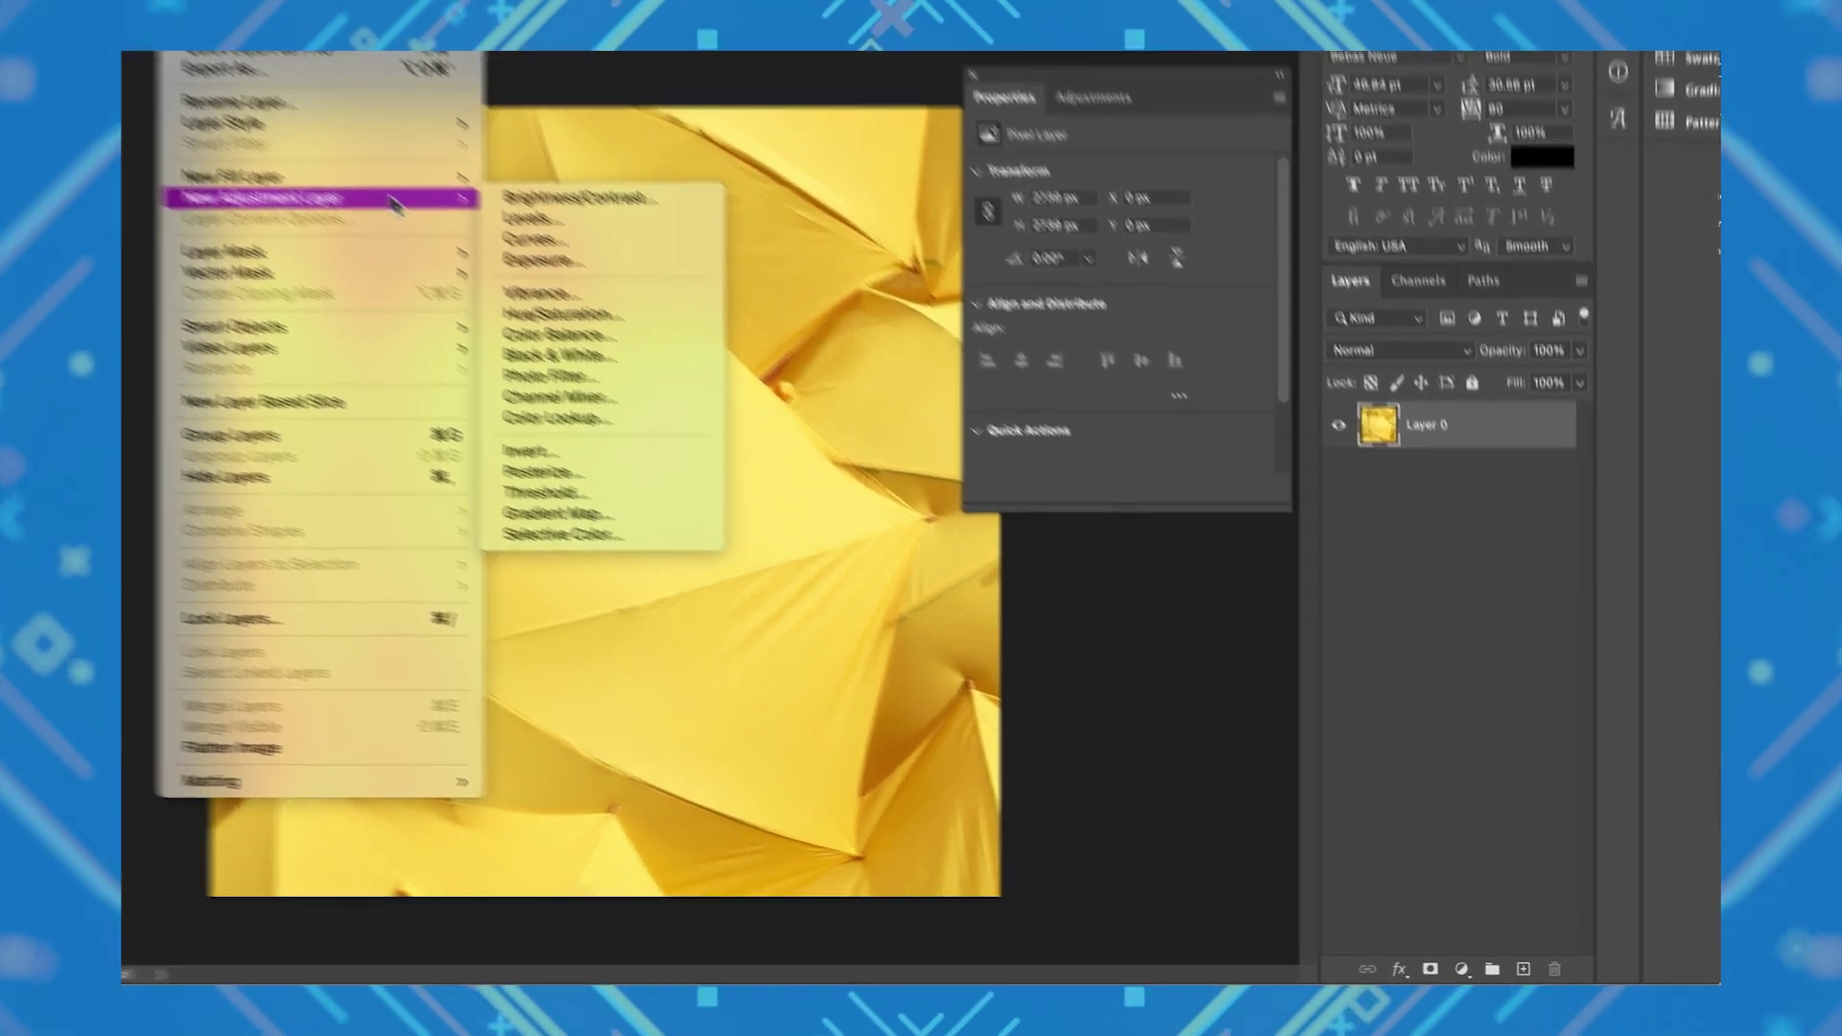
pyautogui.press('Escape')
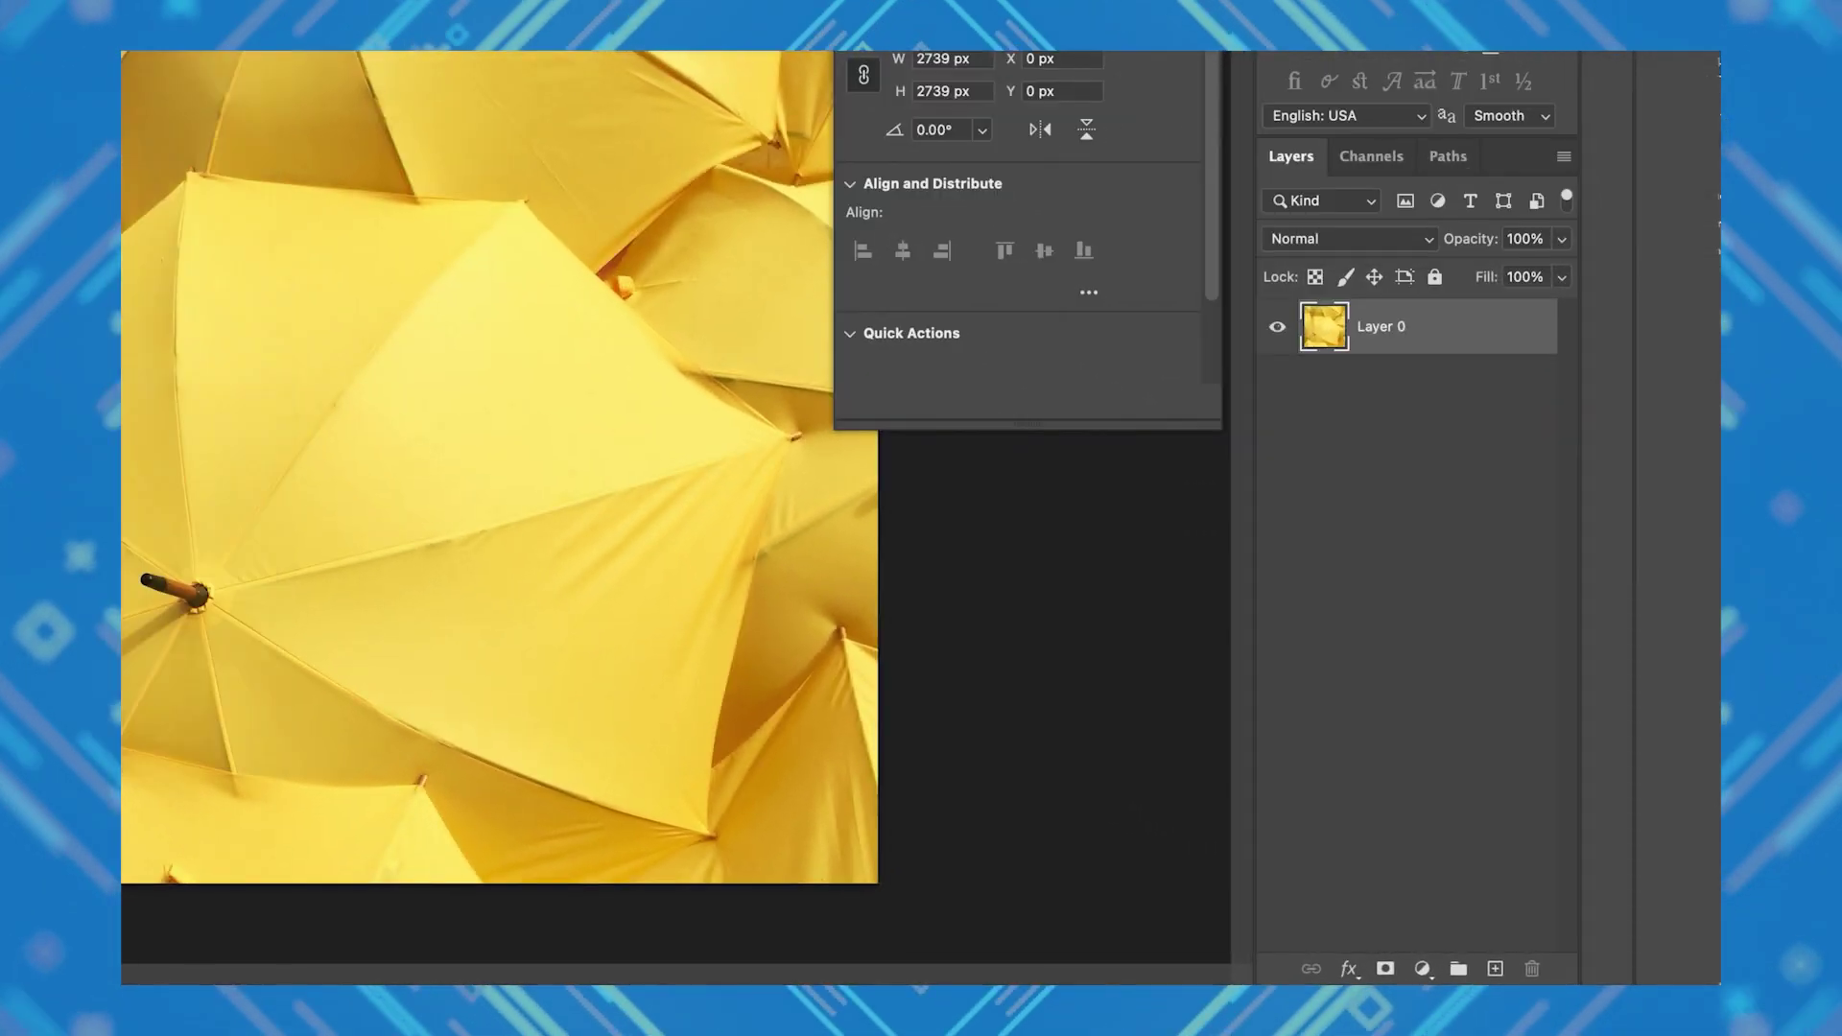
pyautogui.click(1424, 970)
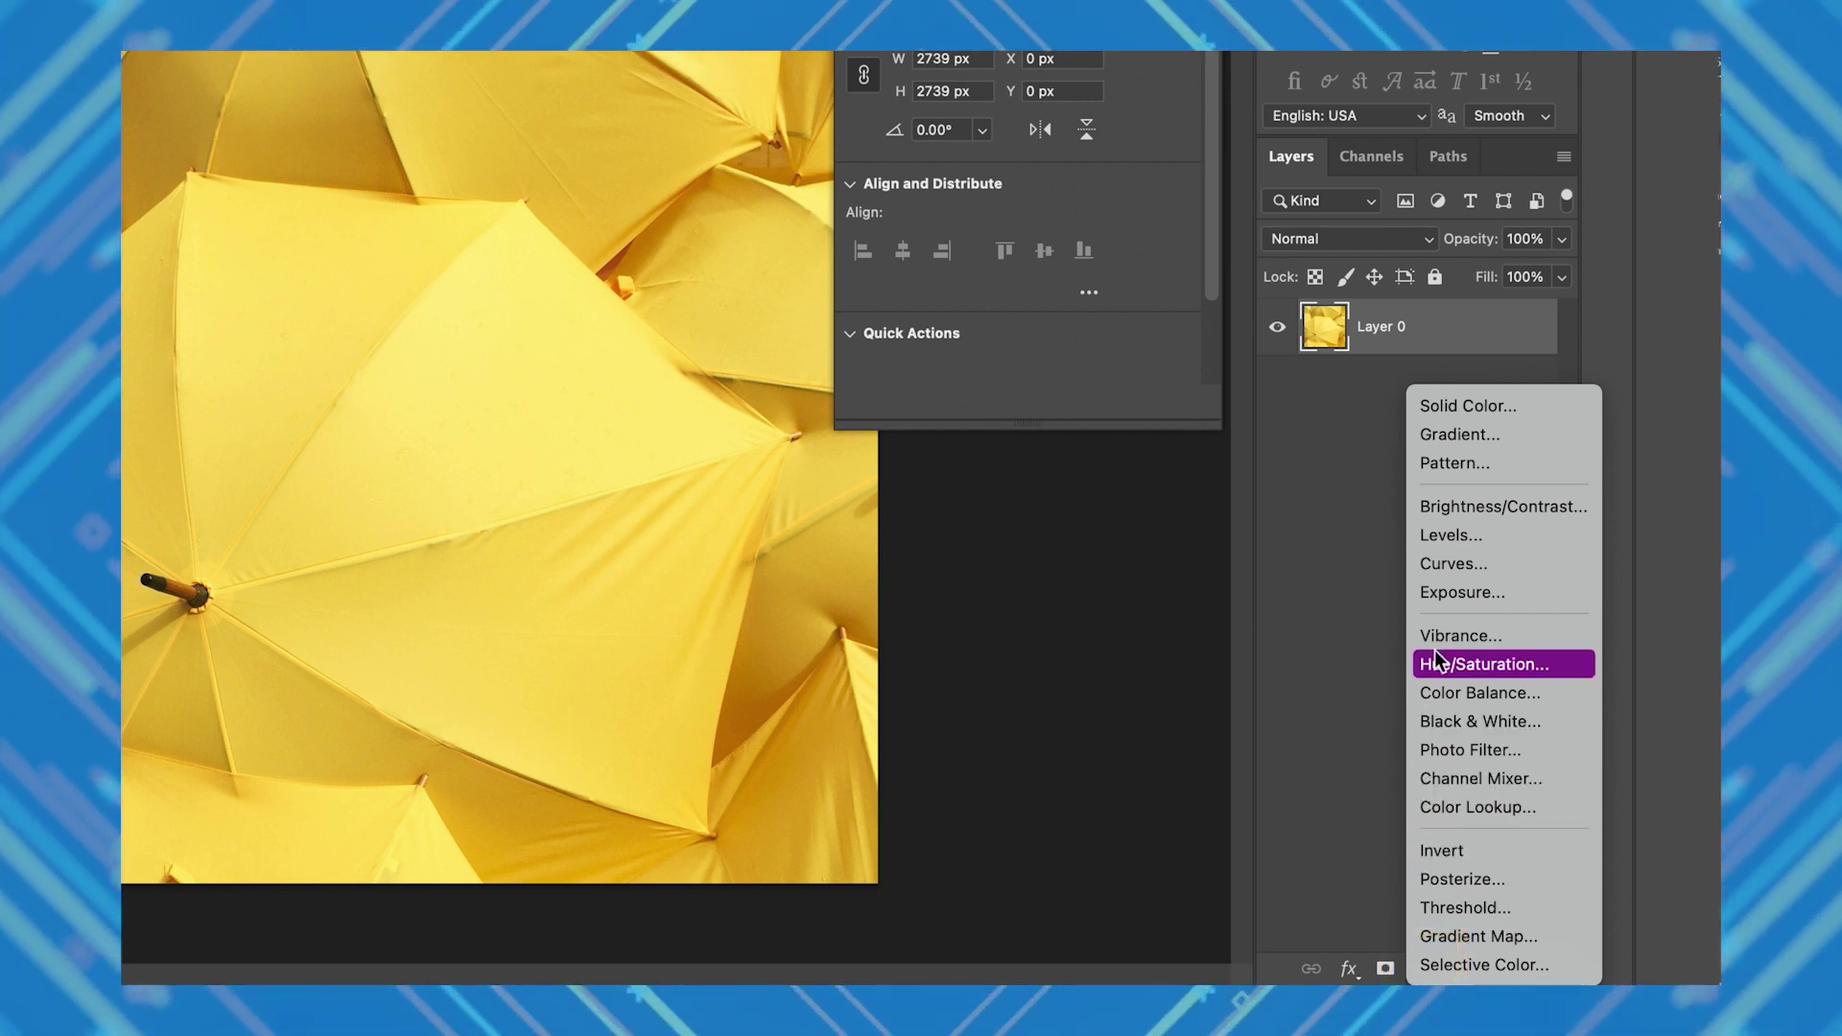
pyautogui.click(1447, 403)
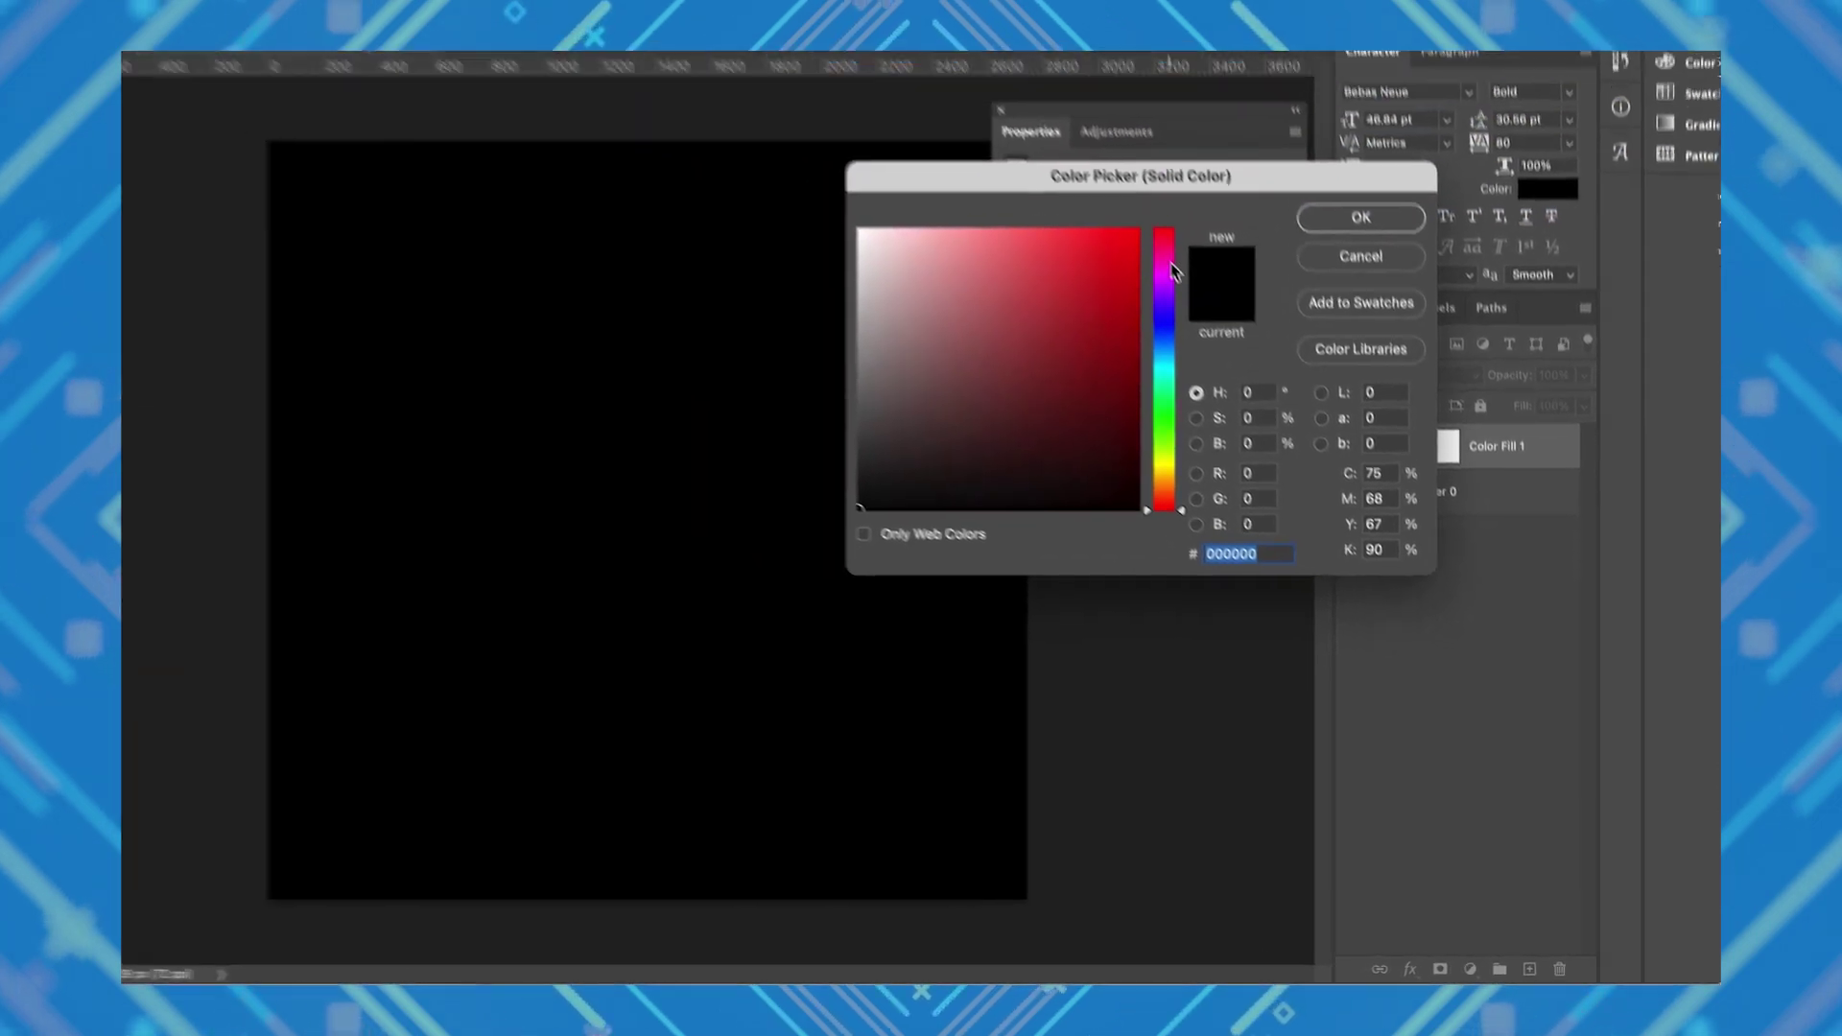
# Step: Adjust the fill colour from magenta to a final purple shade
pyautogui.click(1046, 116)
pyautogui.press('Return')
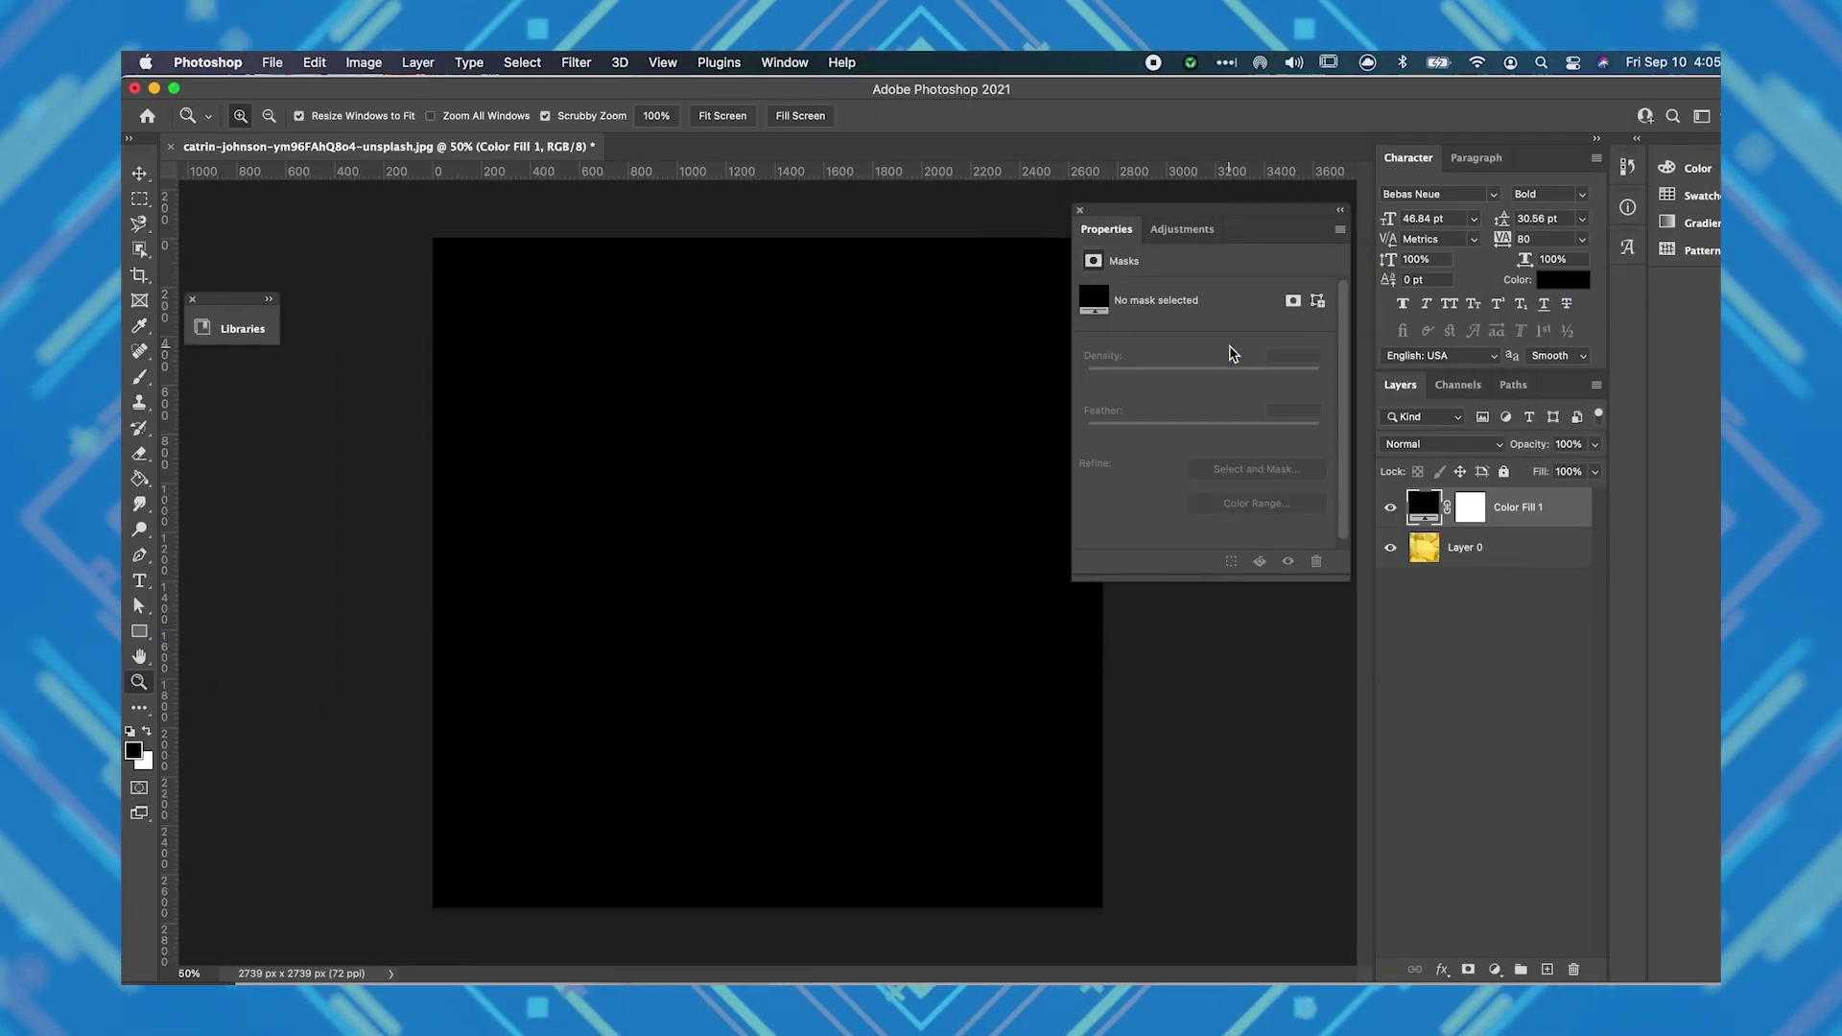
pyautogui.doubleClick(1424, 507)
pyautogui.click(1169, 346)
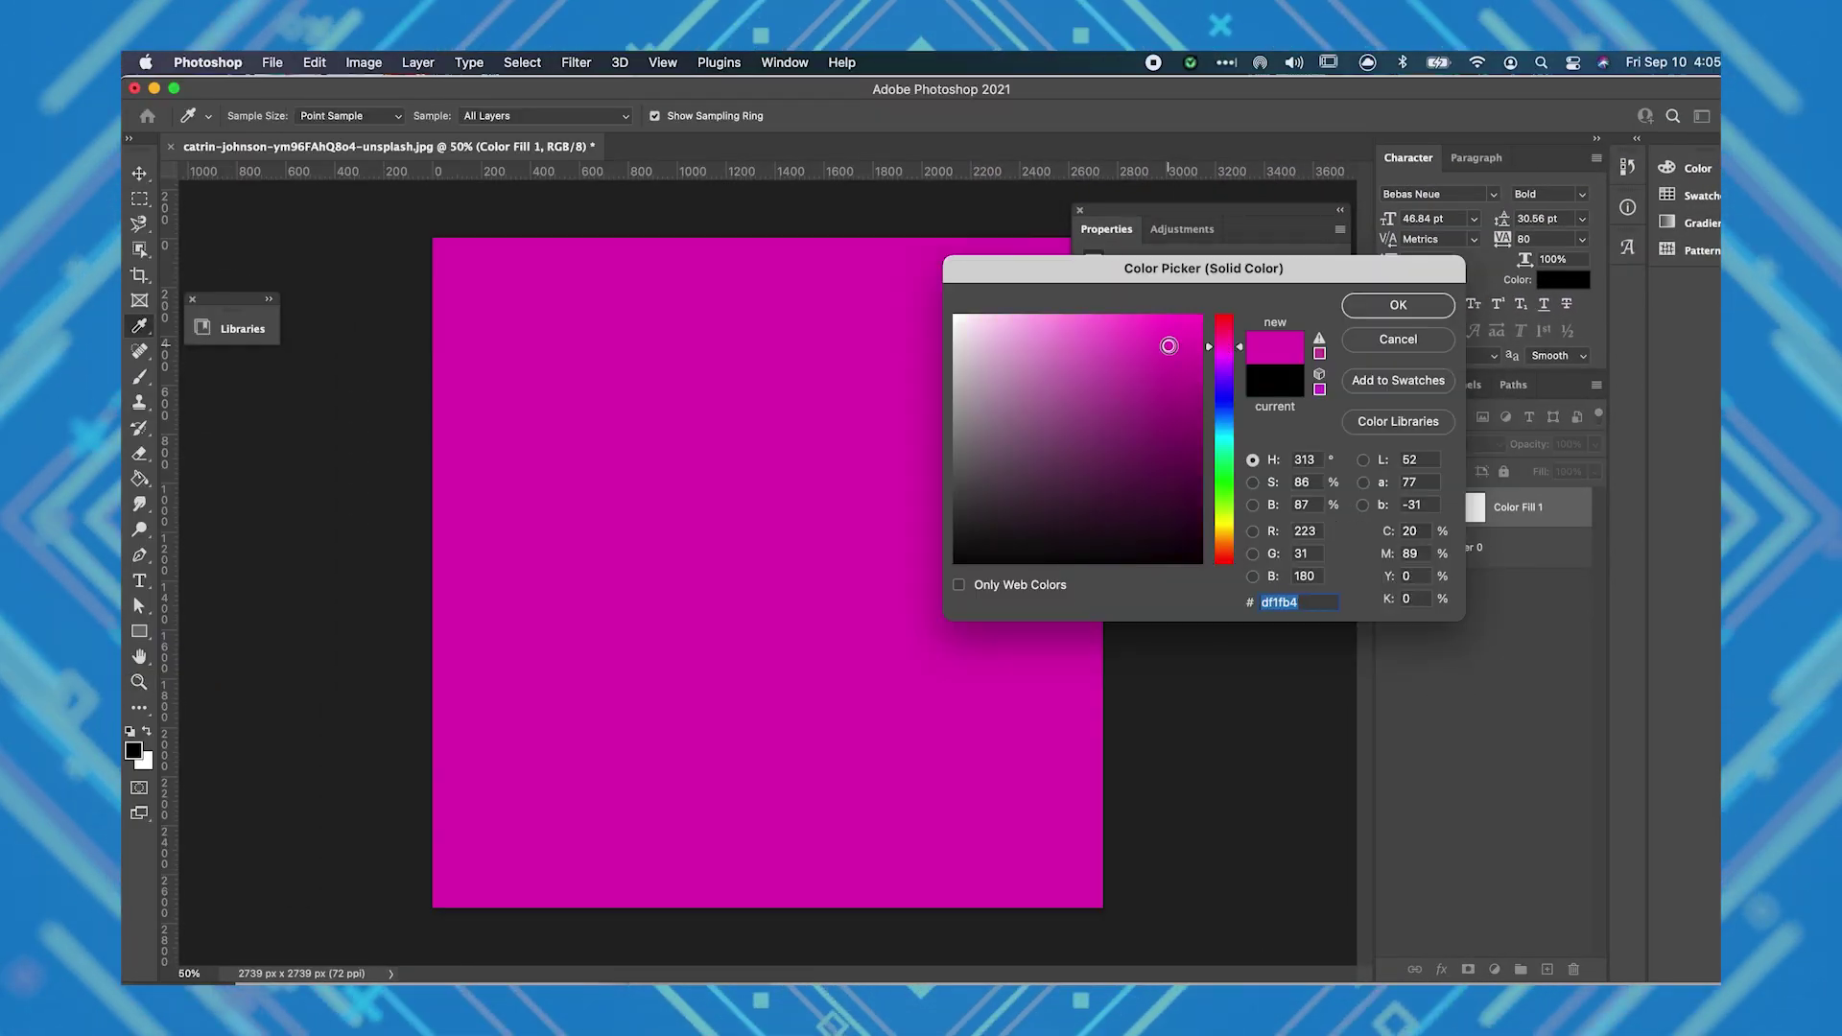
pyautogui.press('Return')
pyautogui.click(1172, 350)
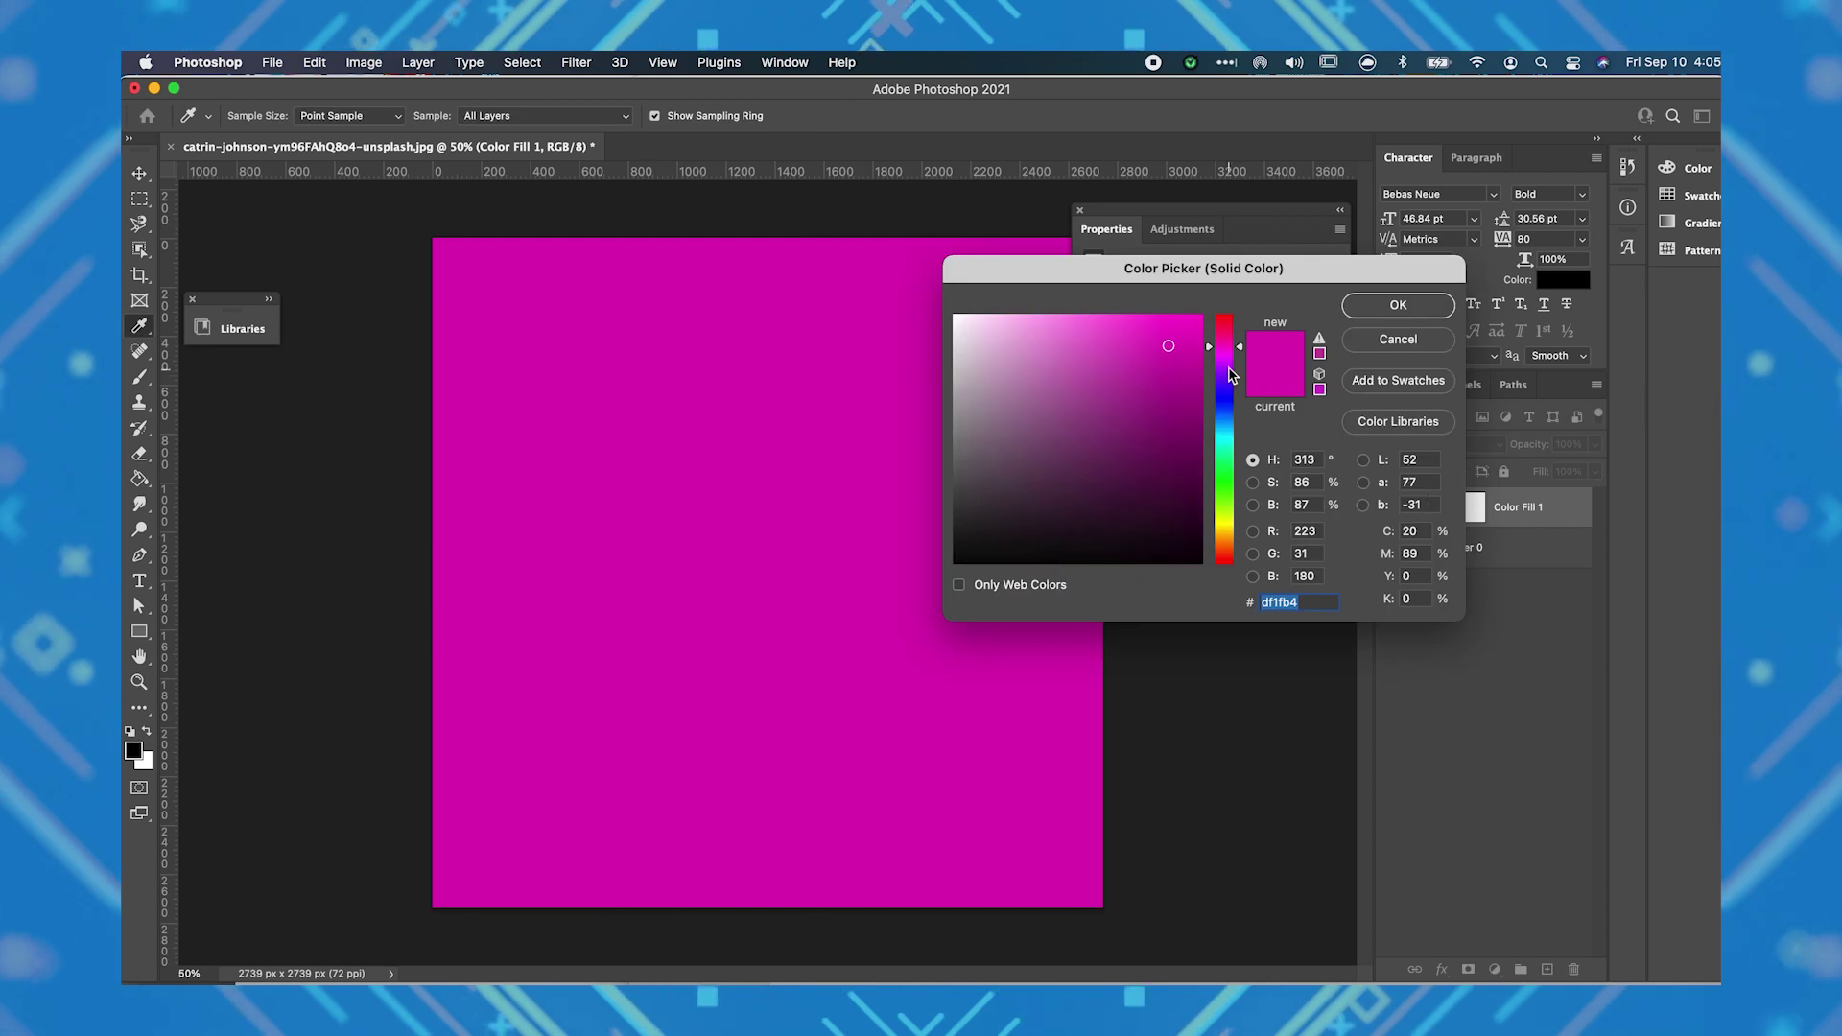
pyautogui.click(1235, 379)
pyautogui.press('Return')
pyautogui.press('z')
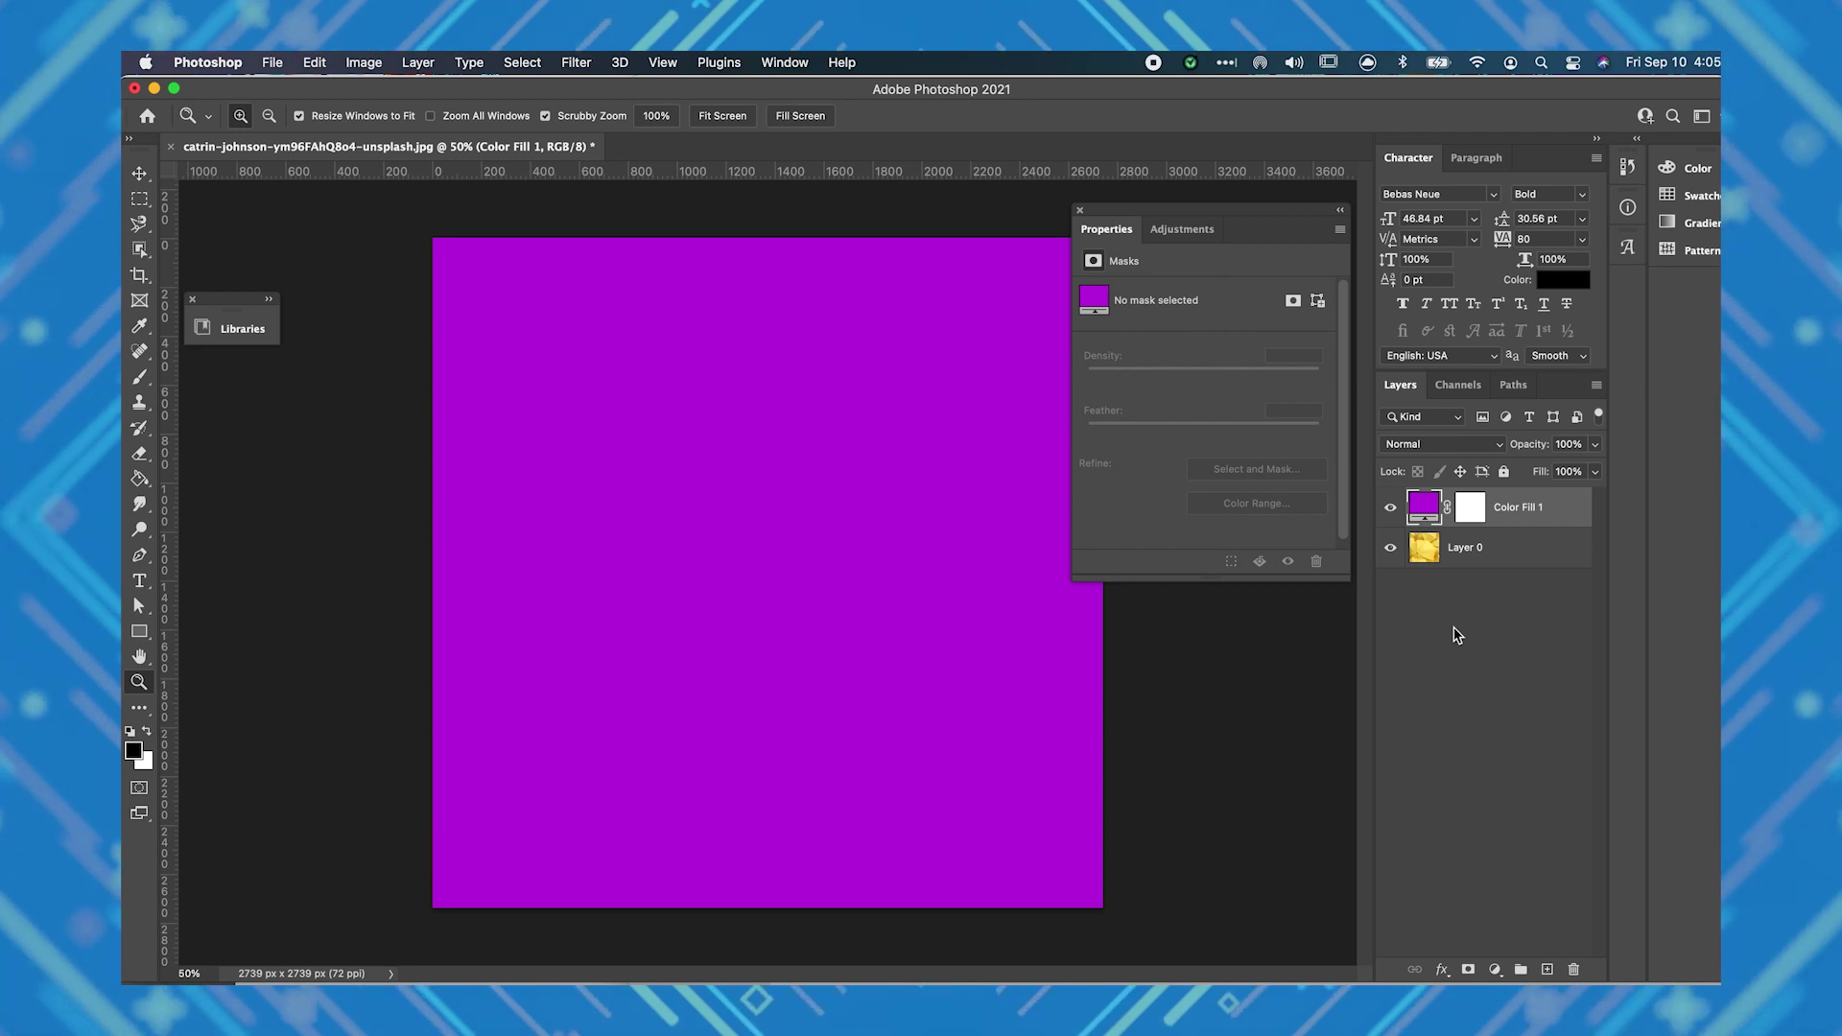
# Step: Set Color Fill 1's blend mode to Hue so the umbrellas turn purple
pyautogui.click(1421, 445)
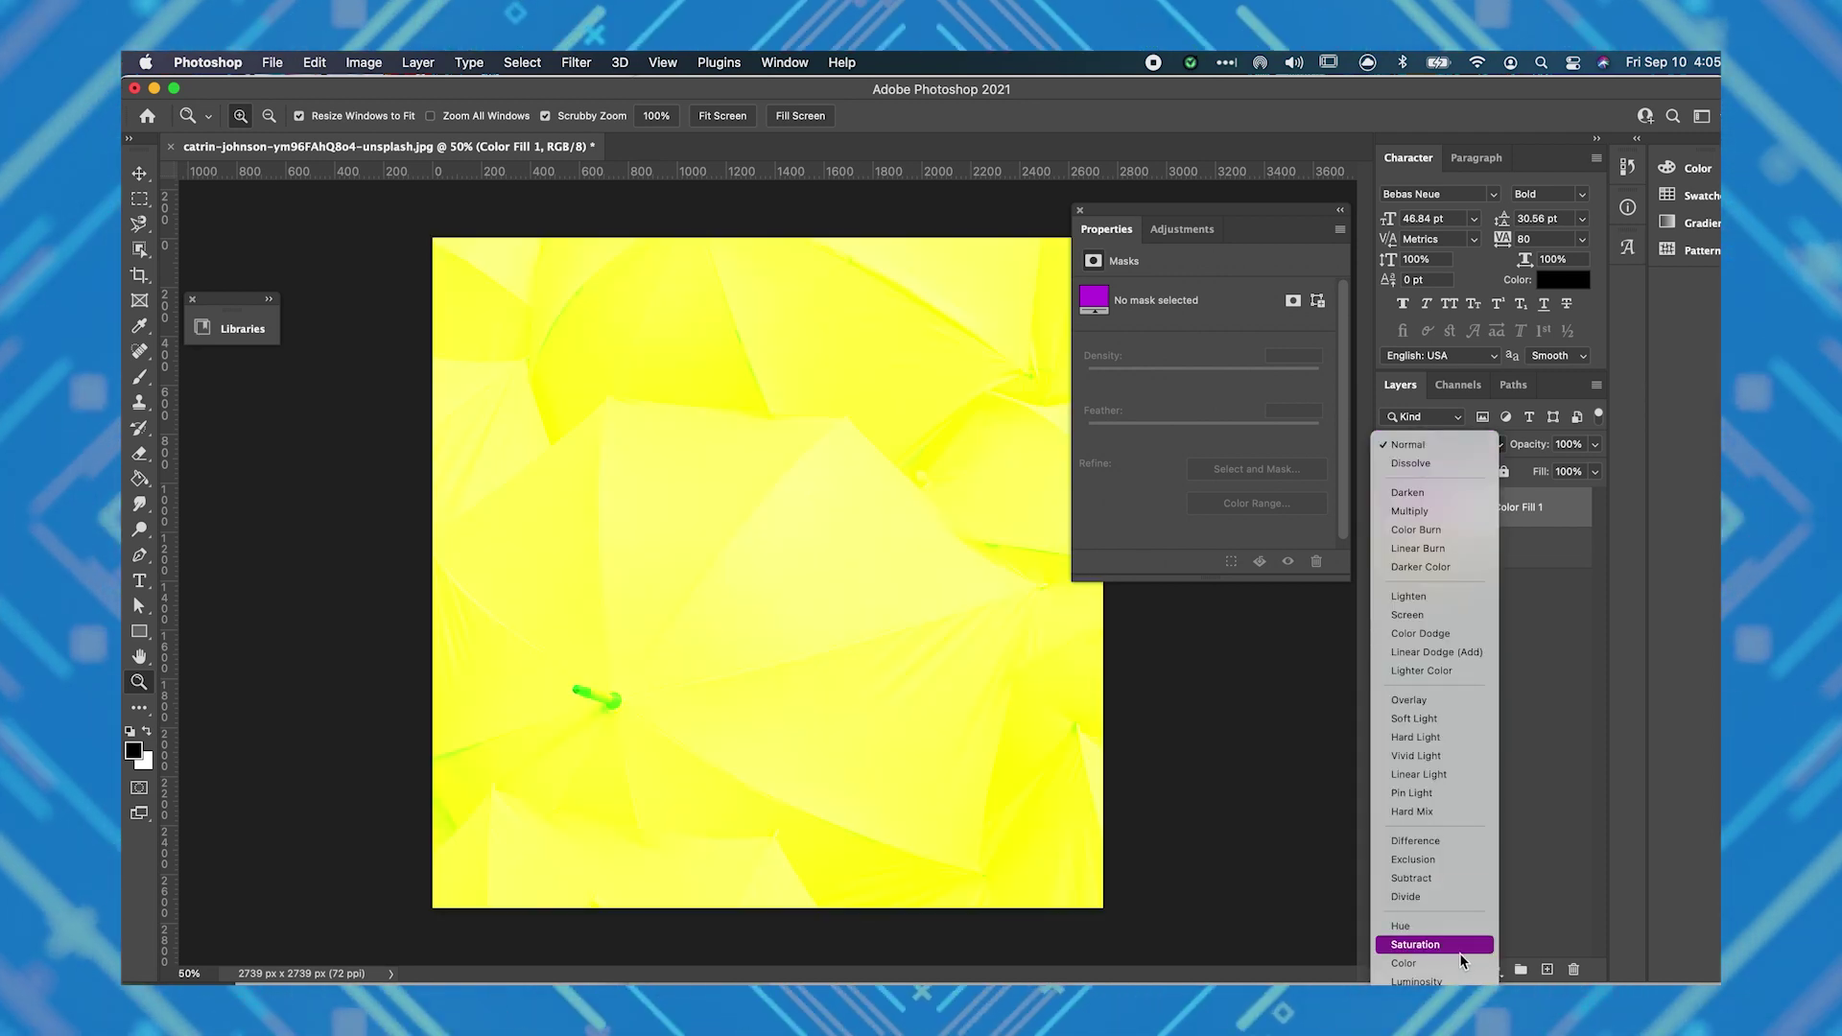
pyautogui.click(1444, 926)
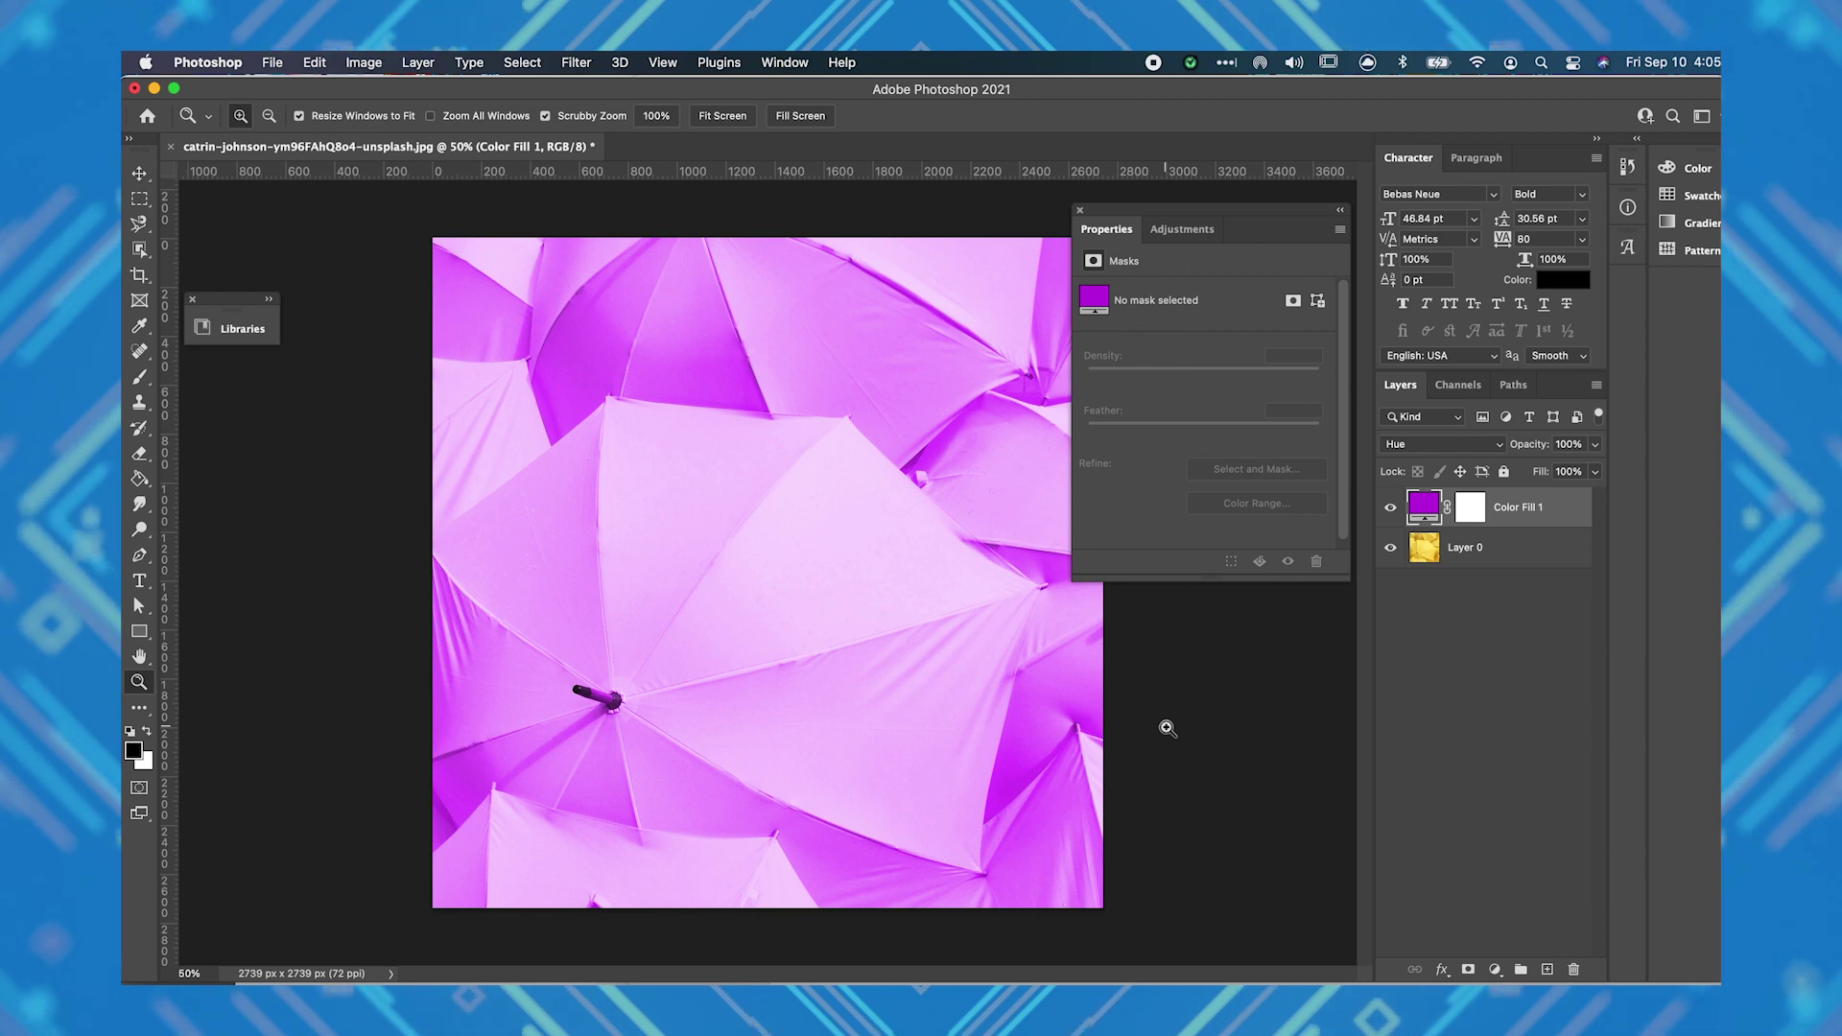
pyautogui.click(1413, 445)
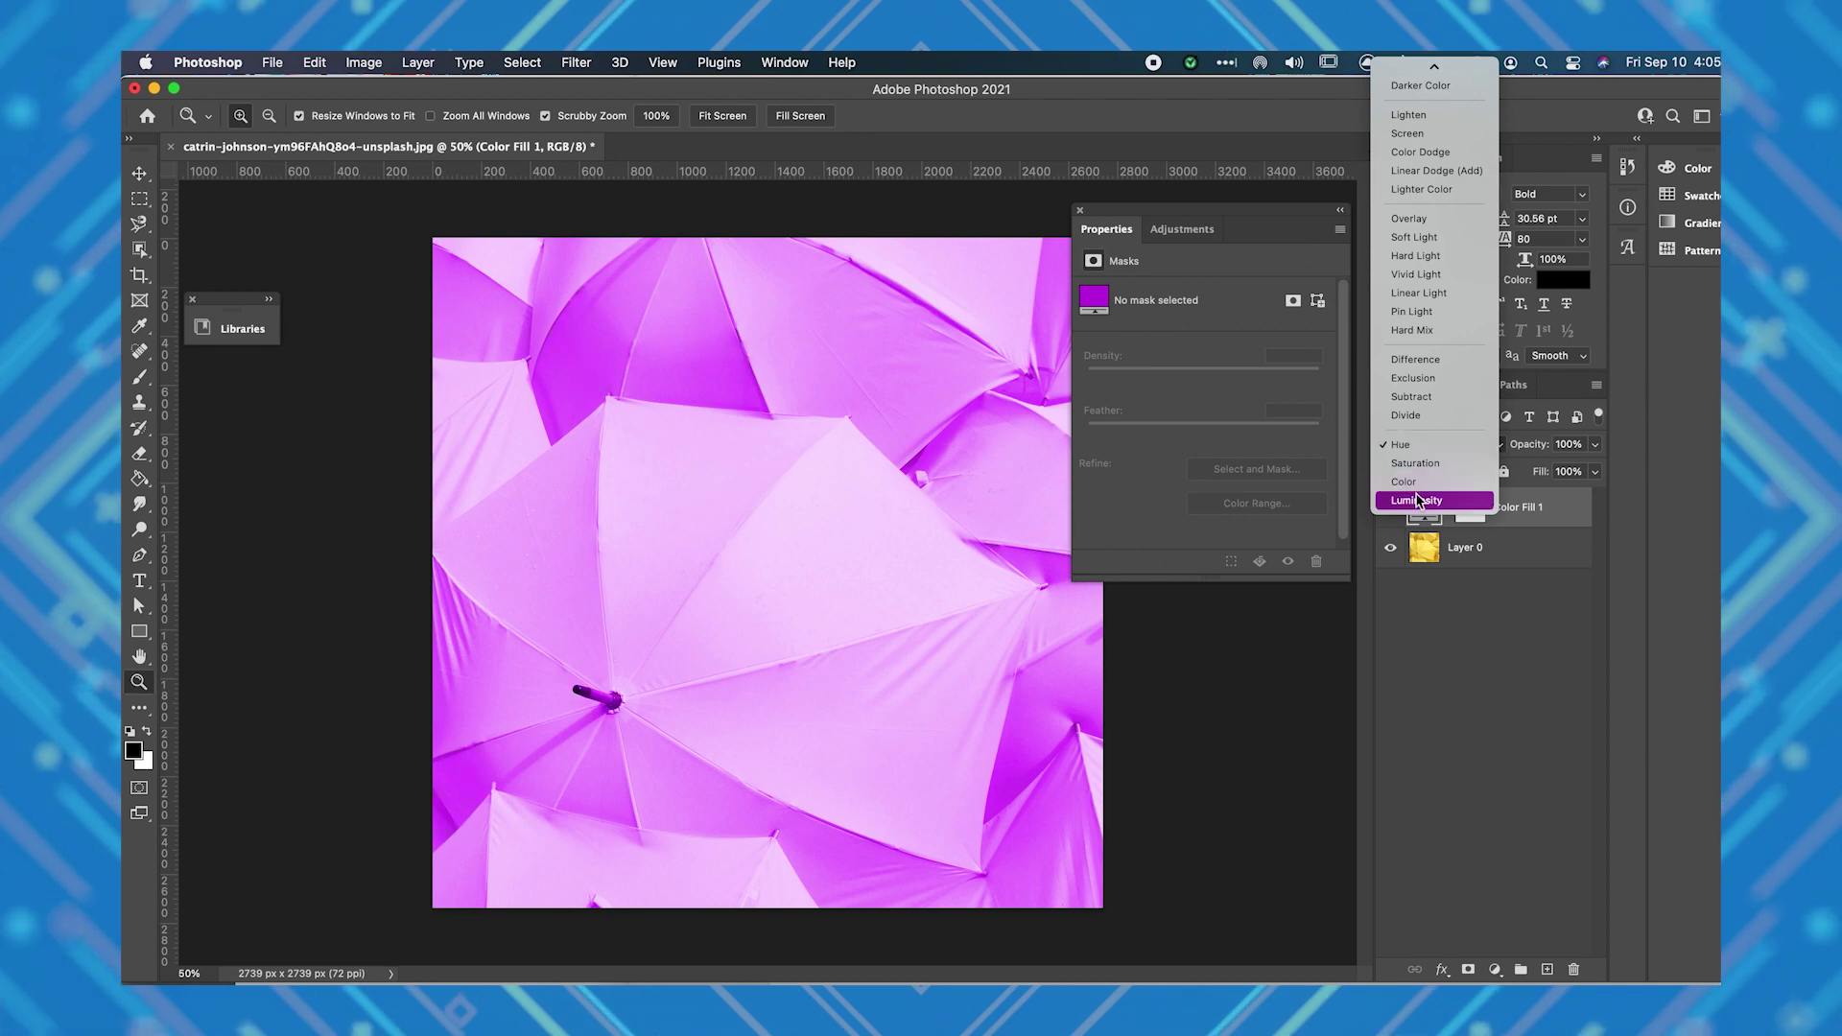
pyautogui.click(1409, 114)
pyautogui.moveTo(1133, 722)
pyautogui.mouseDown()
pyautogui.moveTo(1154, 724)
pyautogui.moveTo(1101, 718)
pyautogui.mouseUp()
pyautogui.hotkey('shift', 'alt', 'c')
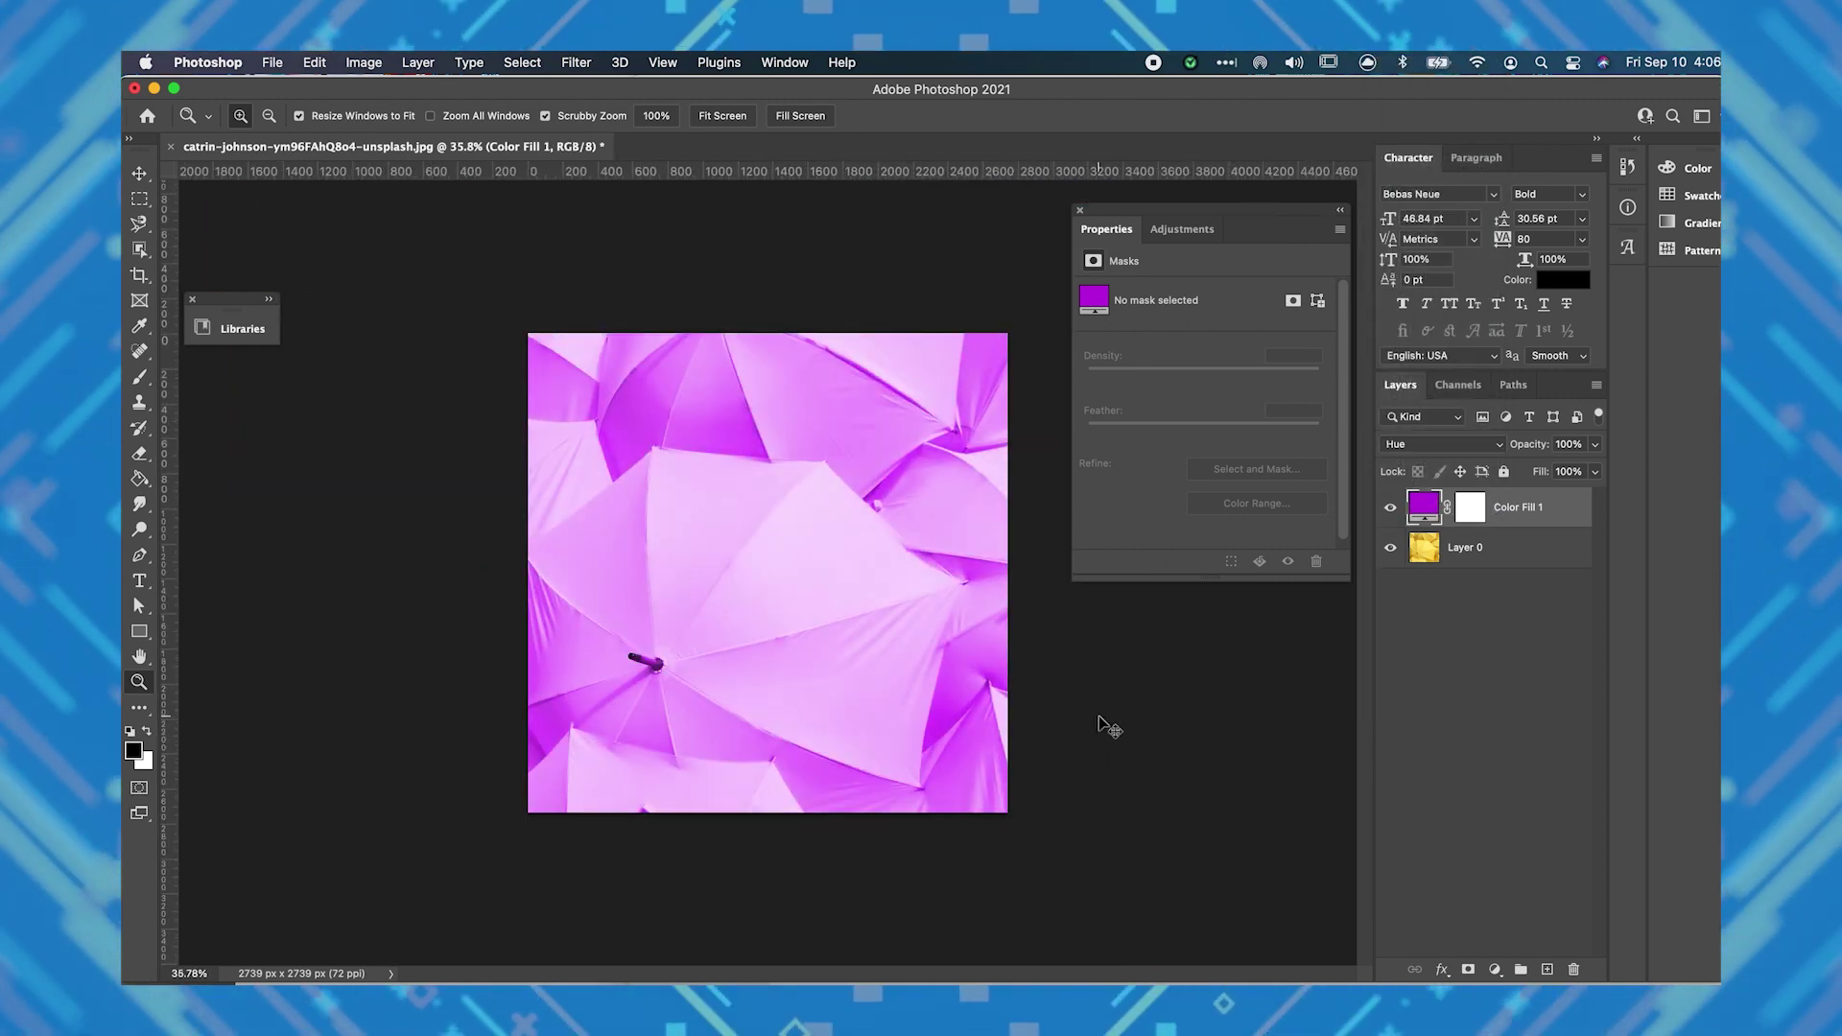
# Step: Add a Brightness/Contrast adjustment layer with Brightness set to -63
pyautogui.click(1496, 971)
pyautogui.click(1560, 633)
pyautogui.click(1429, 511)
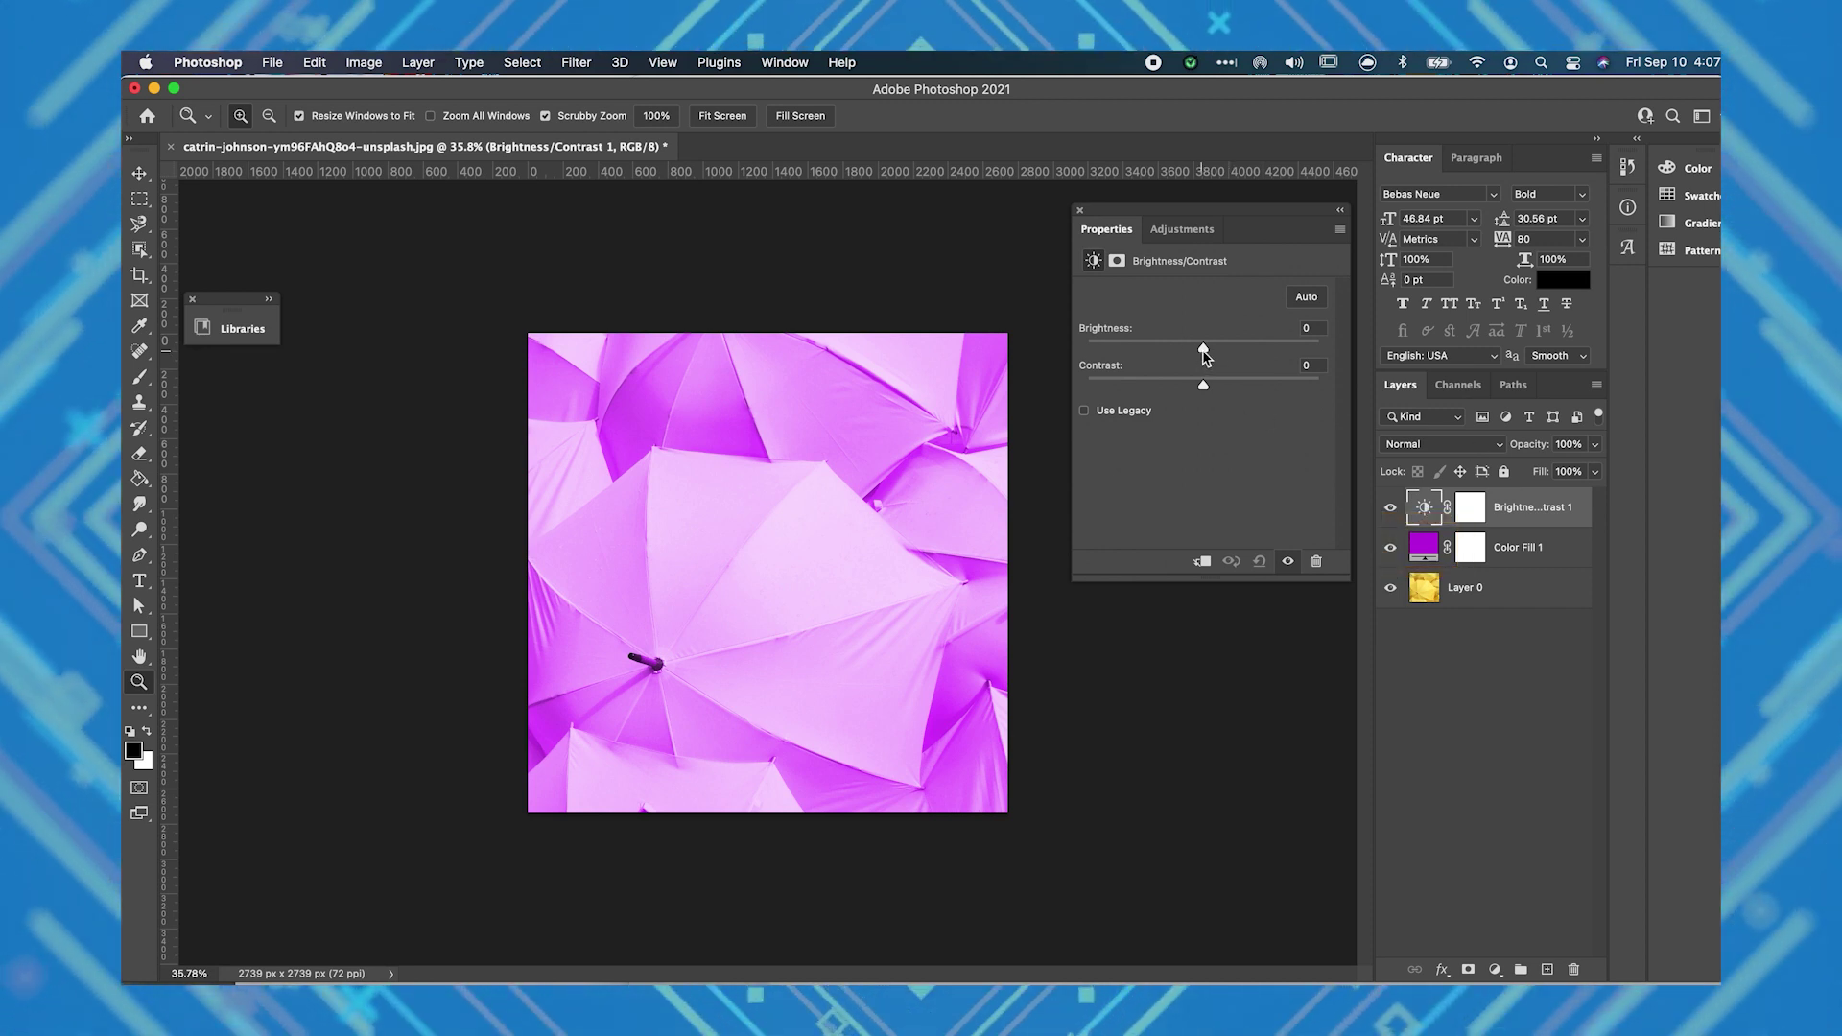
pyautogui.moveTo(1204, 351)
pyautogui.mouseDown()
pyautogui.moveTo(1154, 352)
pyautogui.moveTo(1204, 387)
pyautogui.mouseUp()
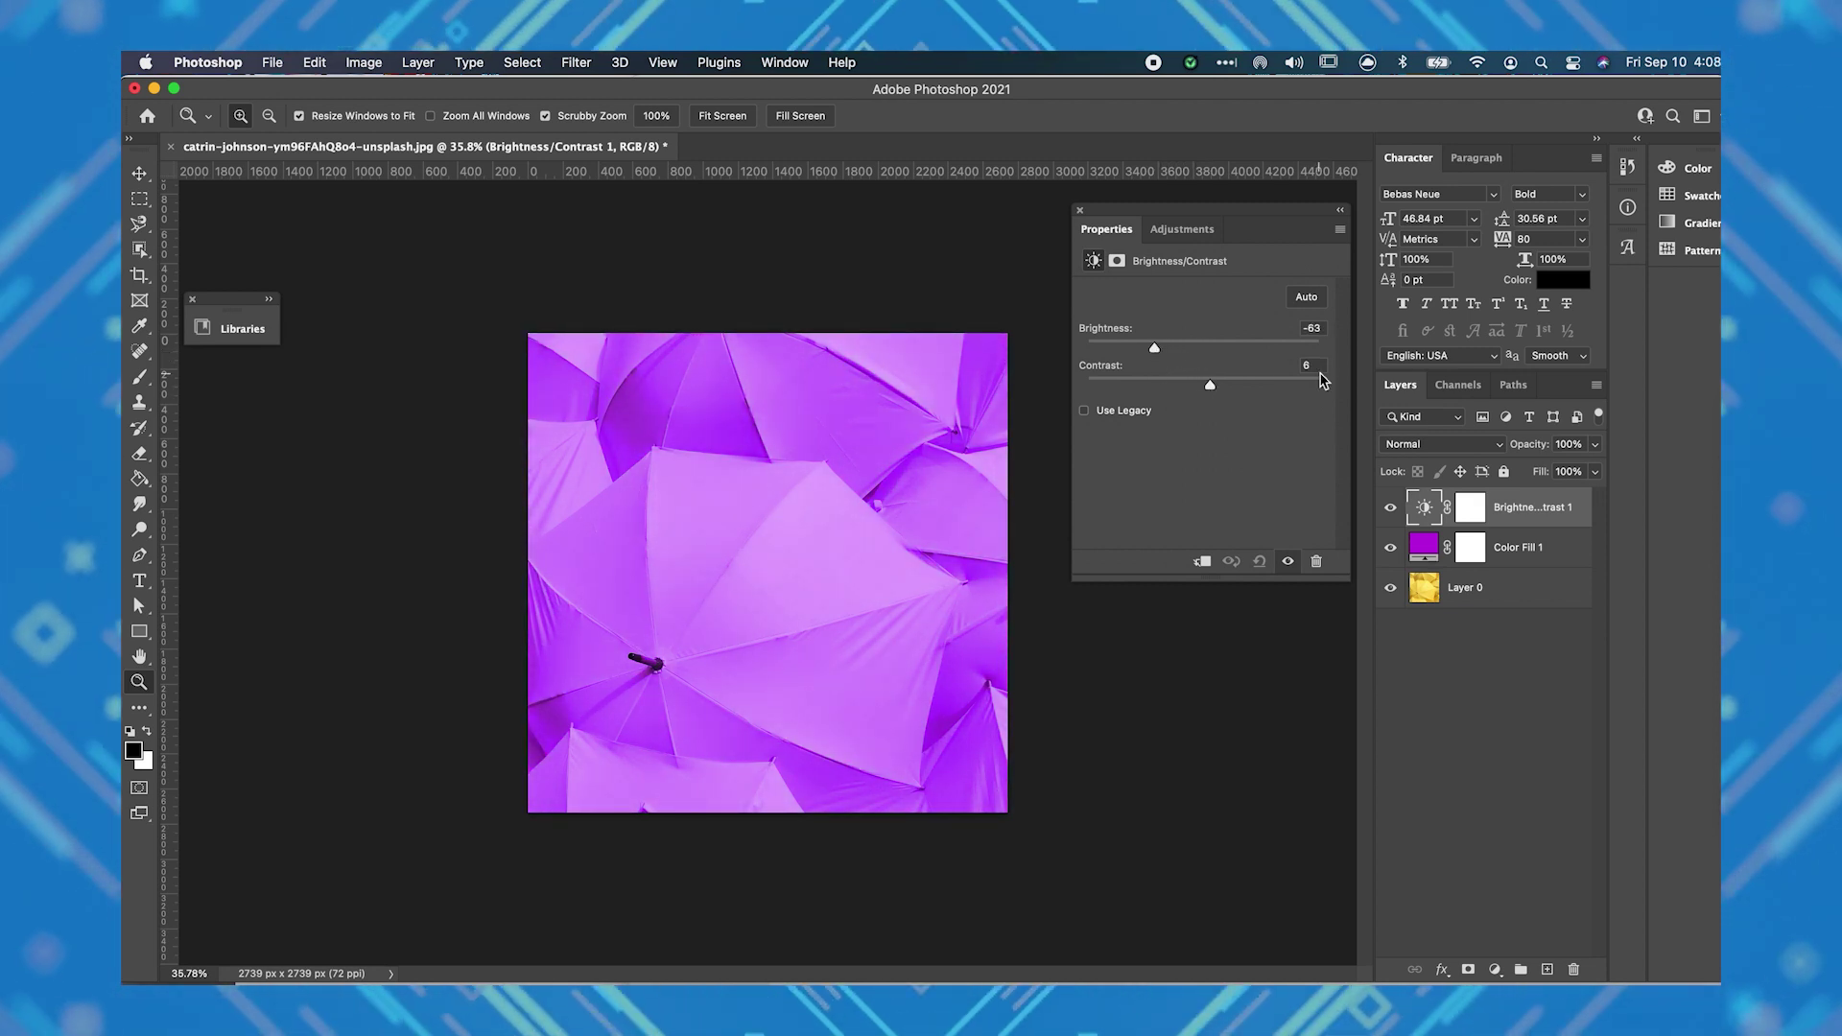
pyautogui.click(1235, 653)
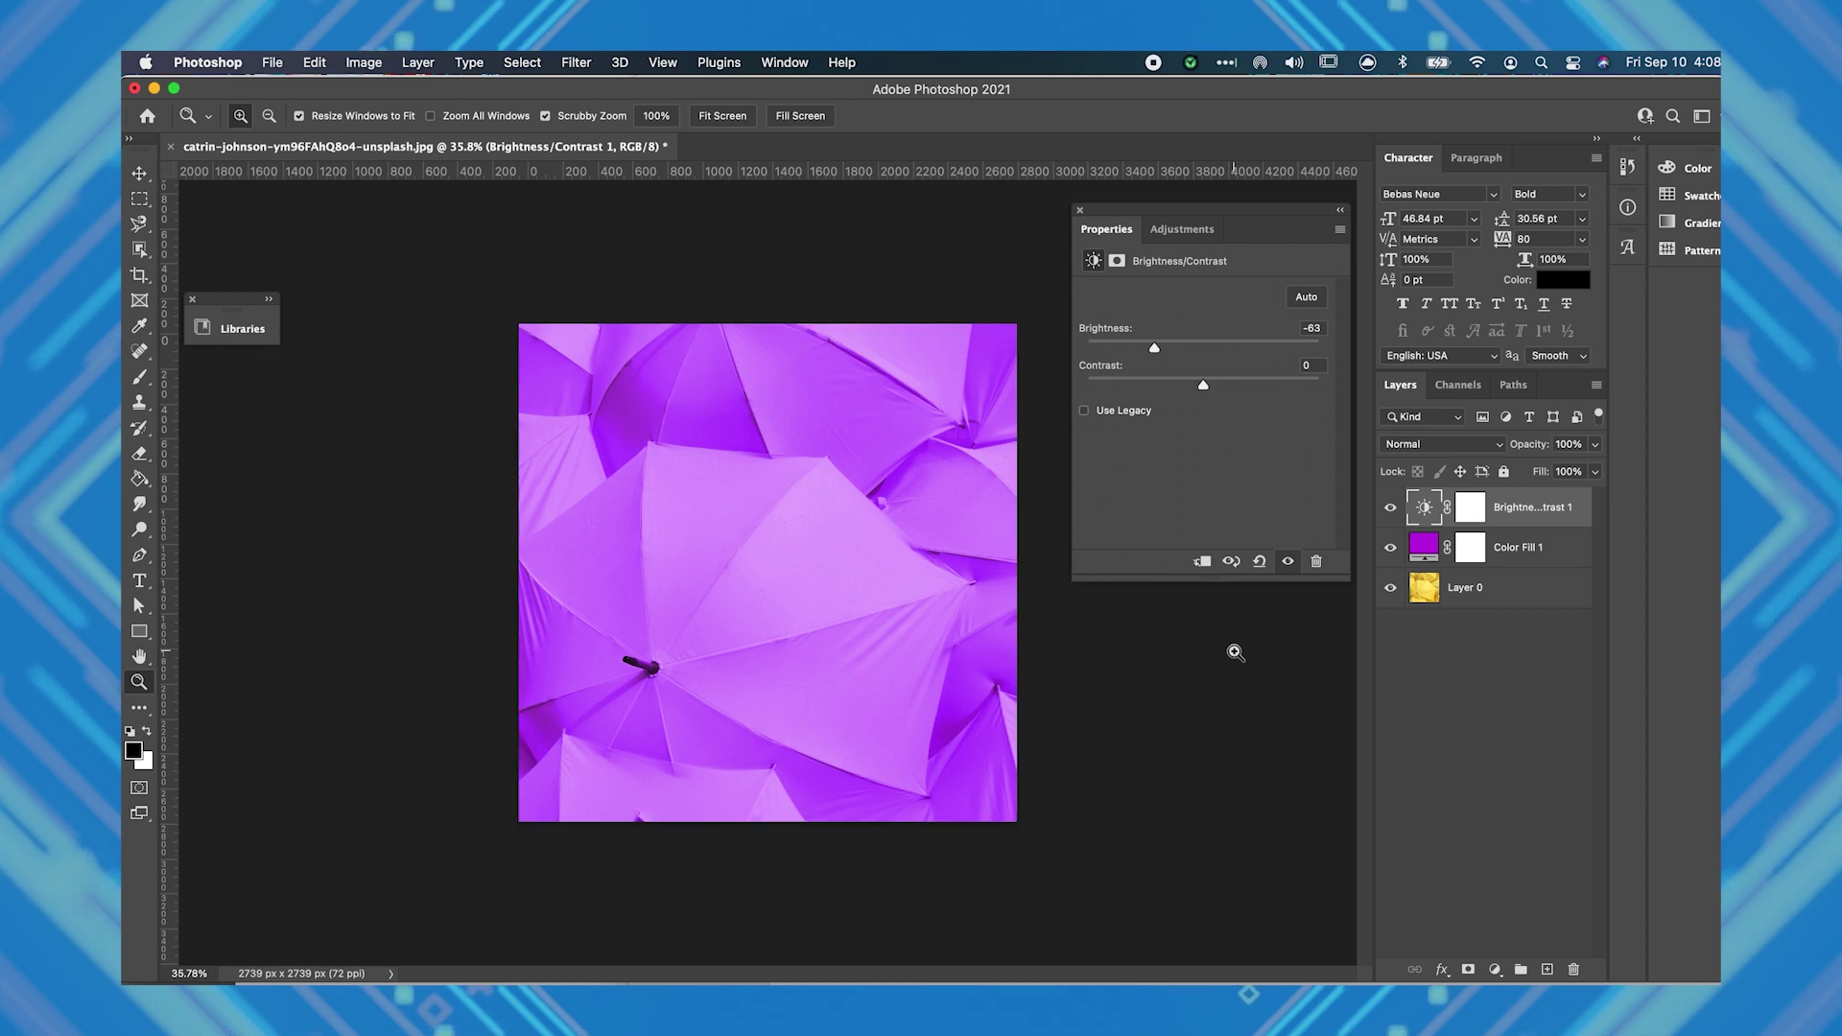
pyautogui.moveTo(1218, 678); pyautogui.dragTo(1160, 681)
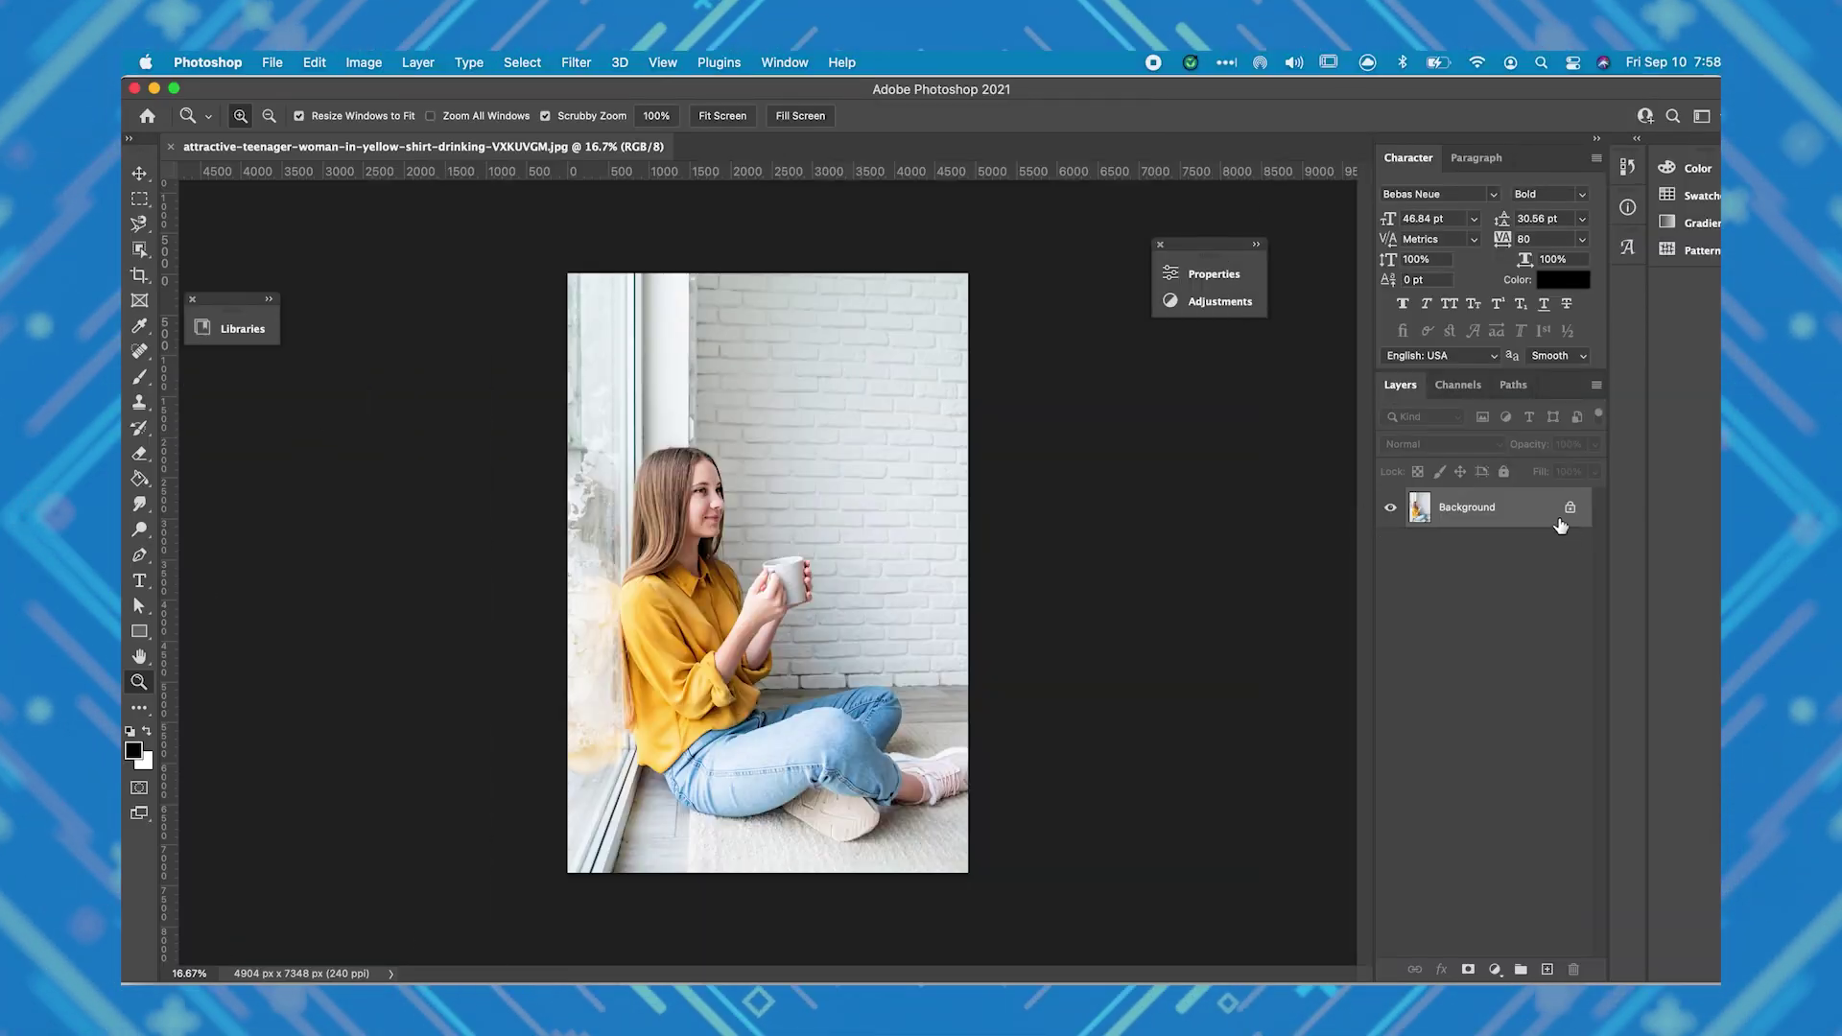
# Step: Convert the woman photo's locked Background into Layer 0
pyautogui.doubleClick(1468, 507)
pyautogui.press('Return')
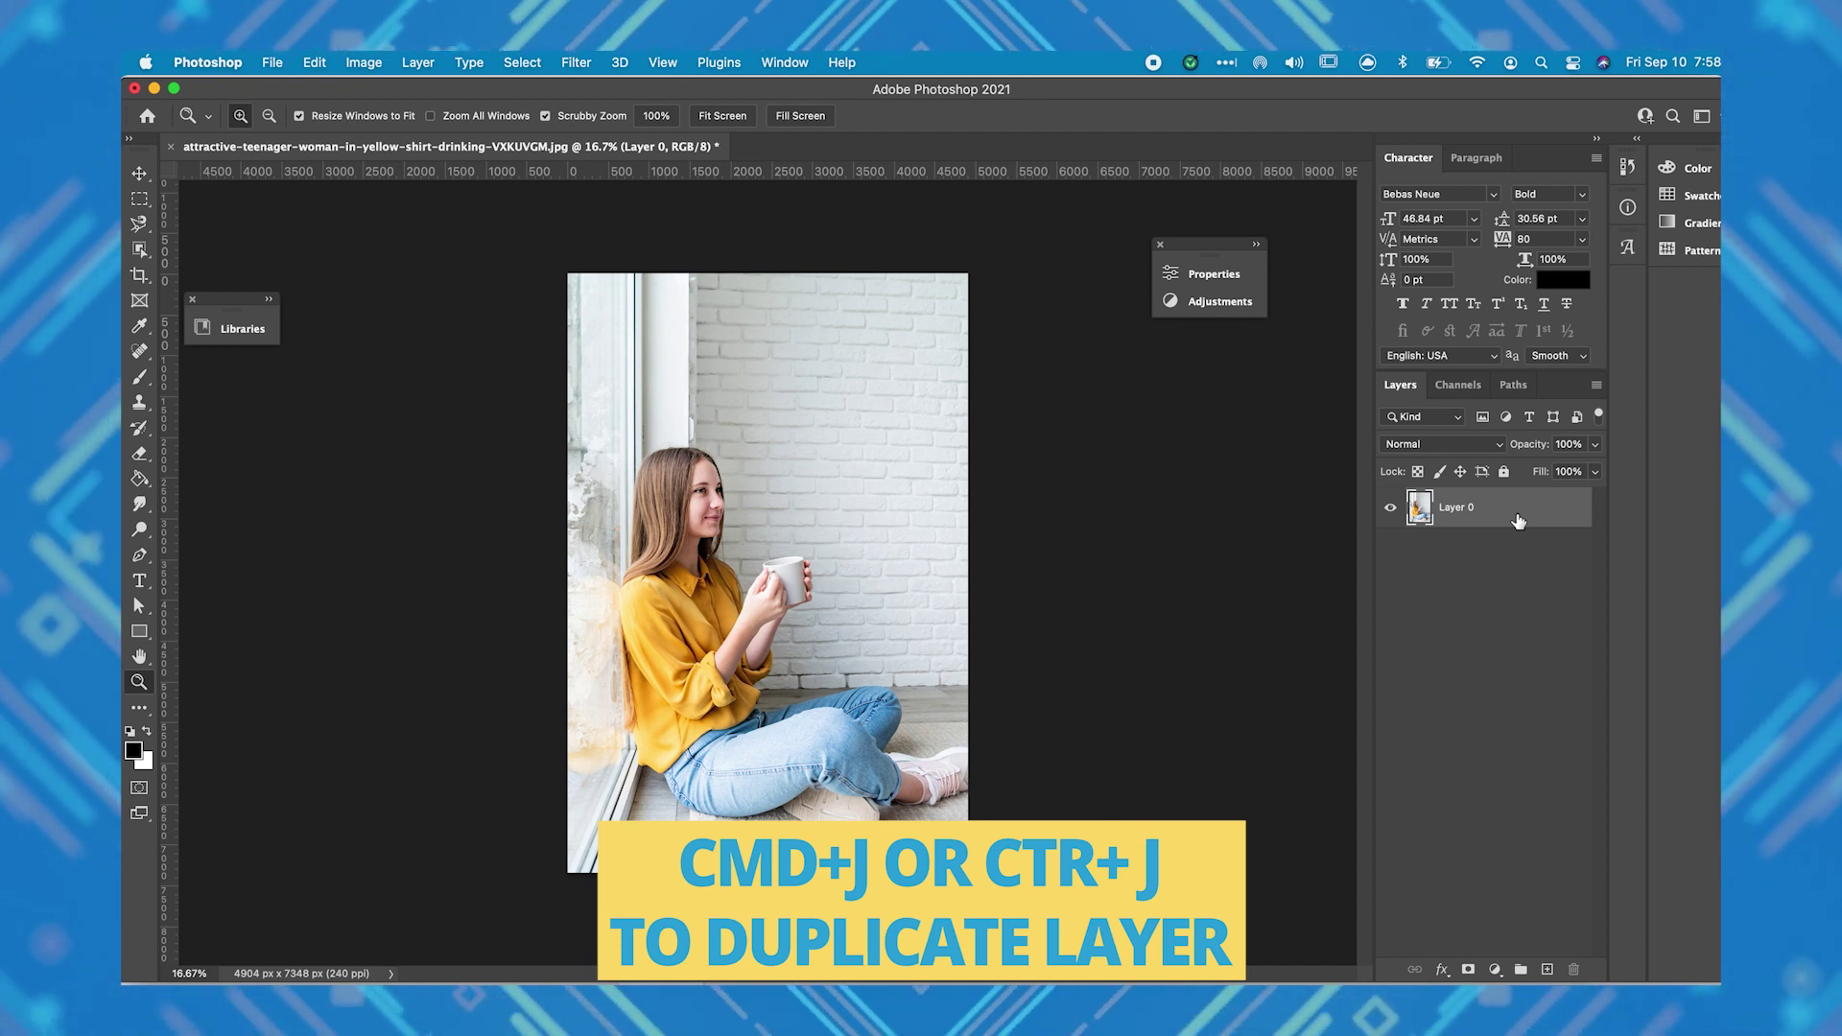
pyautogui.press('super+z')
pyautogui.doubleClick(1518, 521)
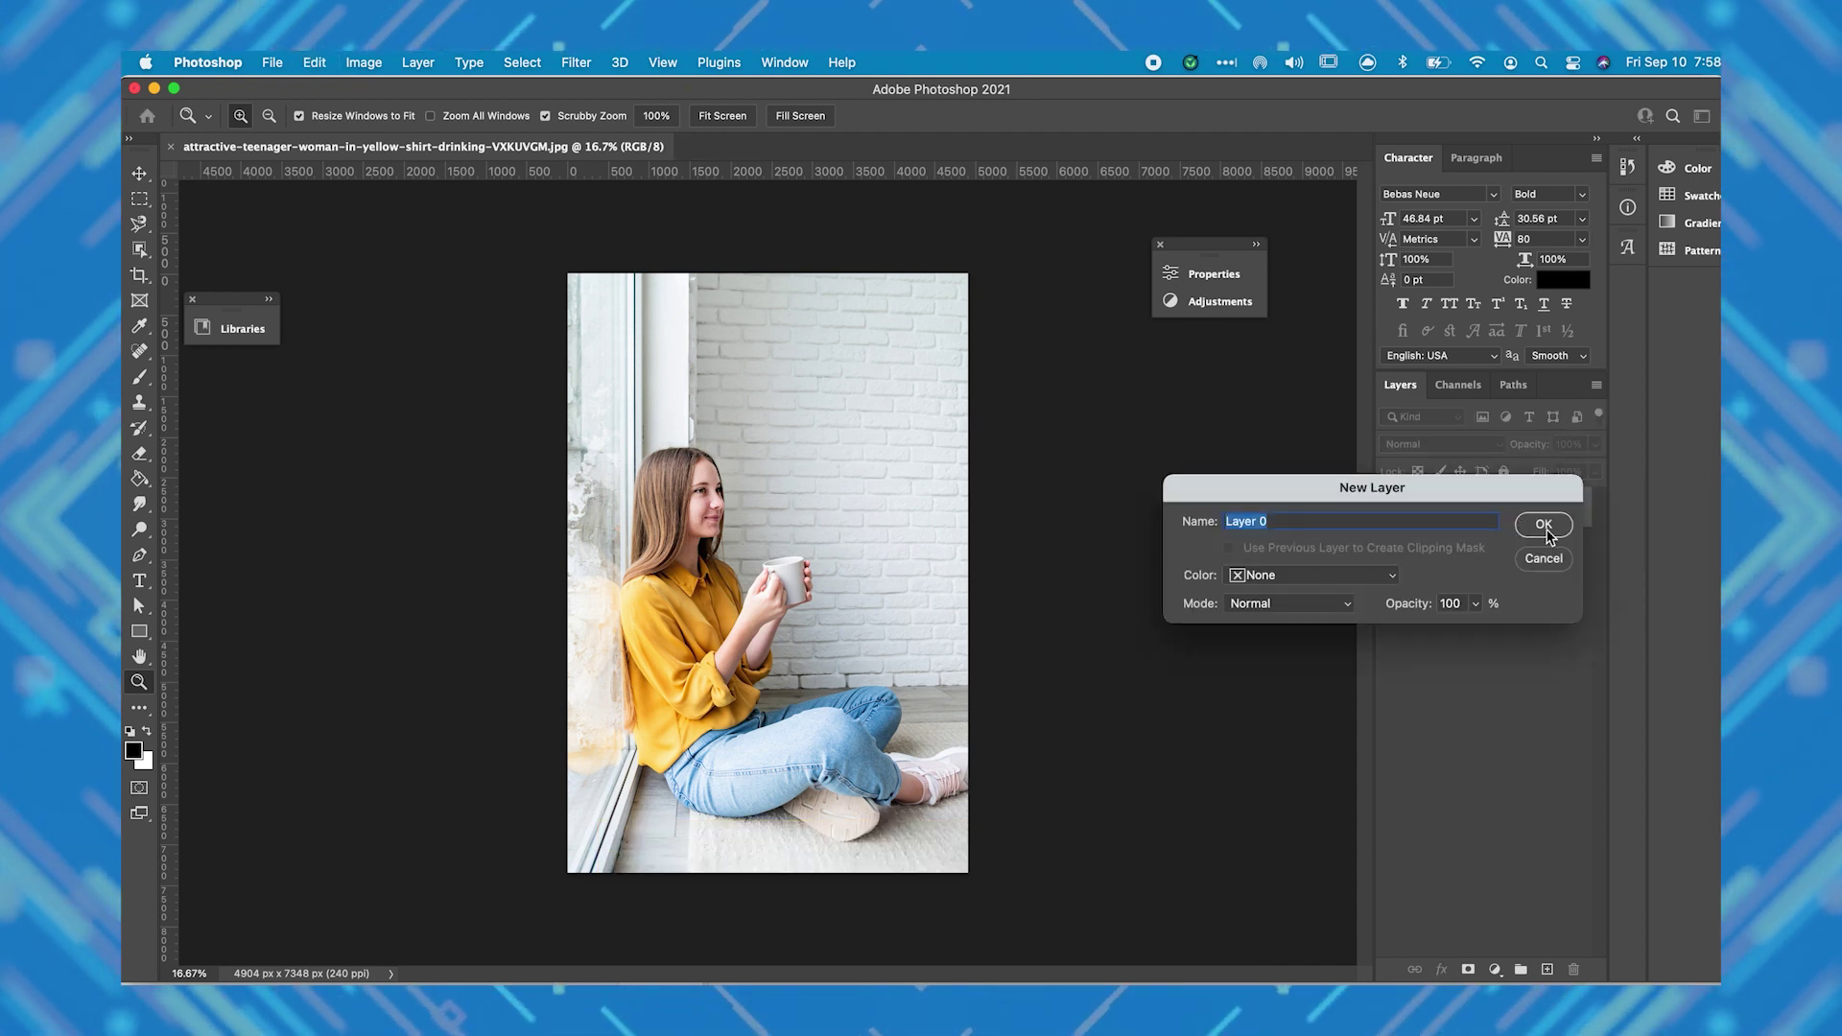
pyautogui.click(1544, 526)
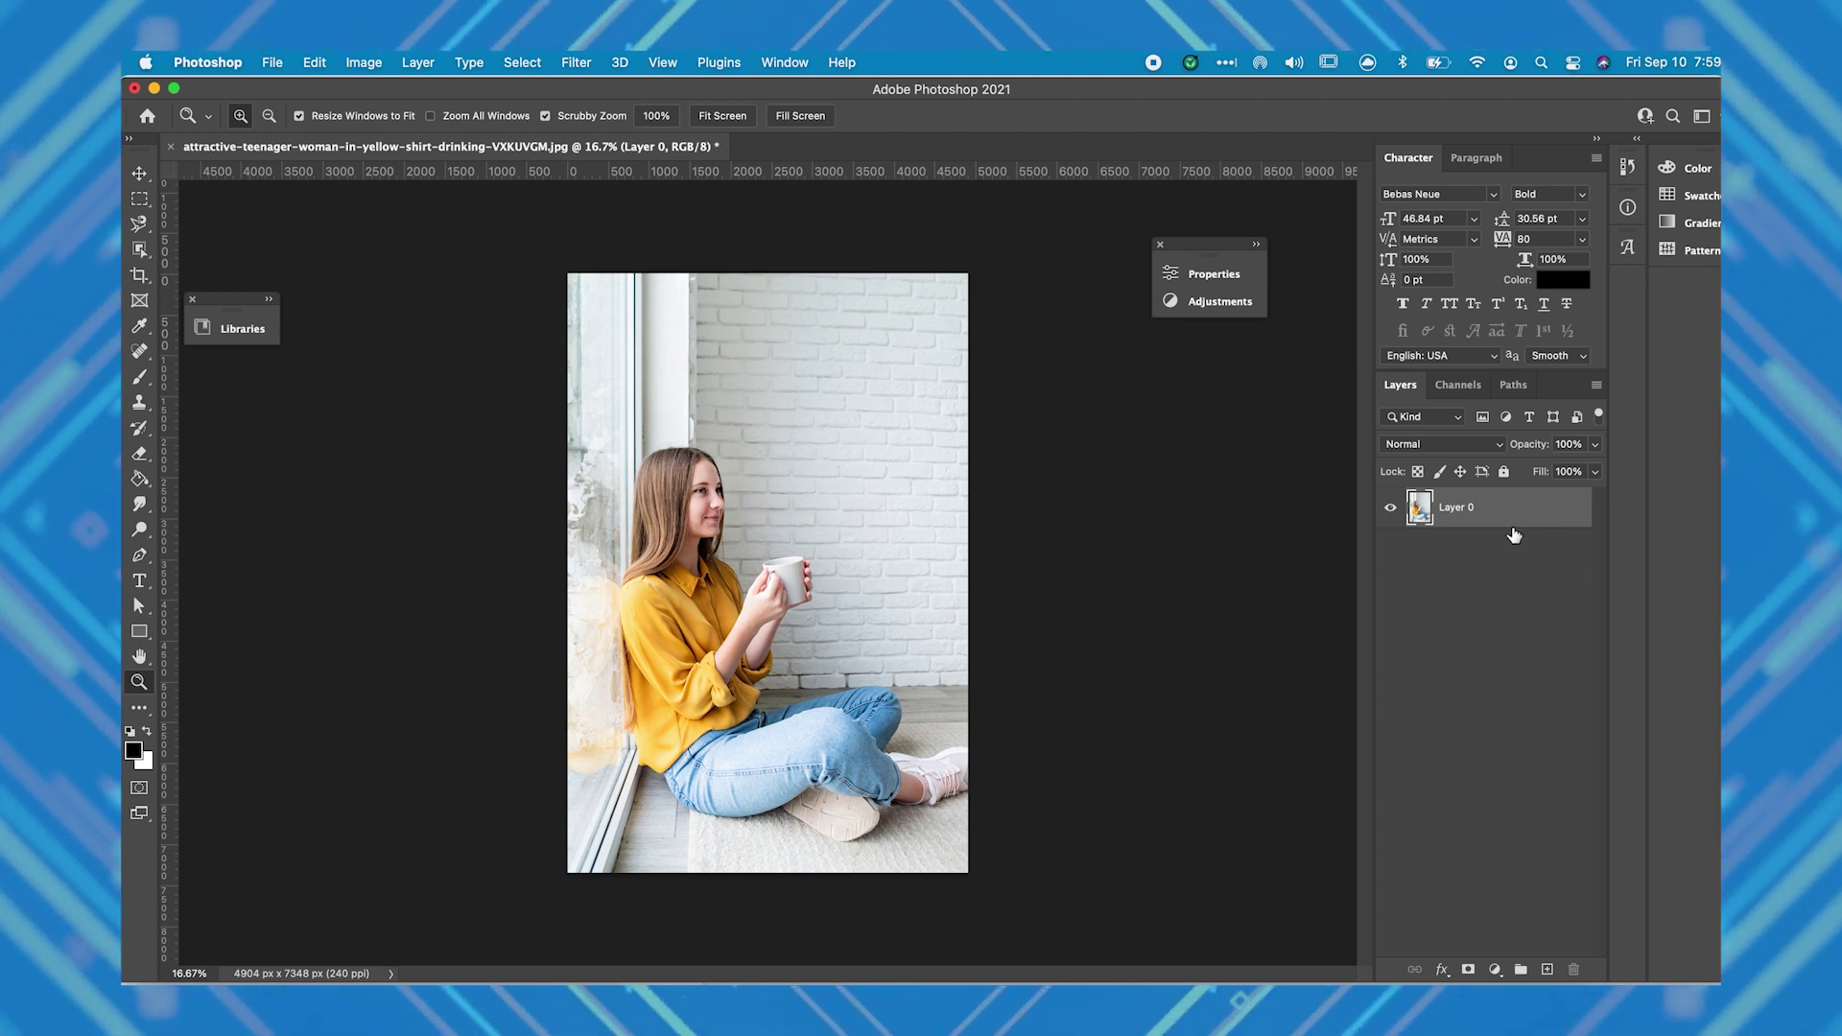
# Step: Duplicate Layer 0 as Layer 0 copy
pyautogui.press('super+j')
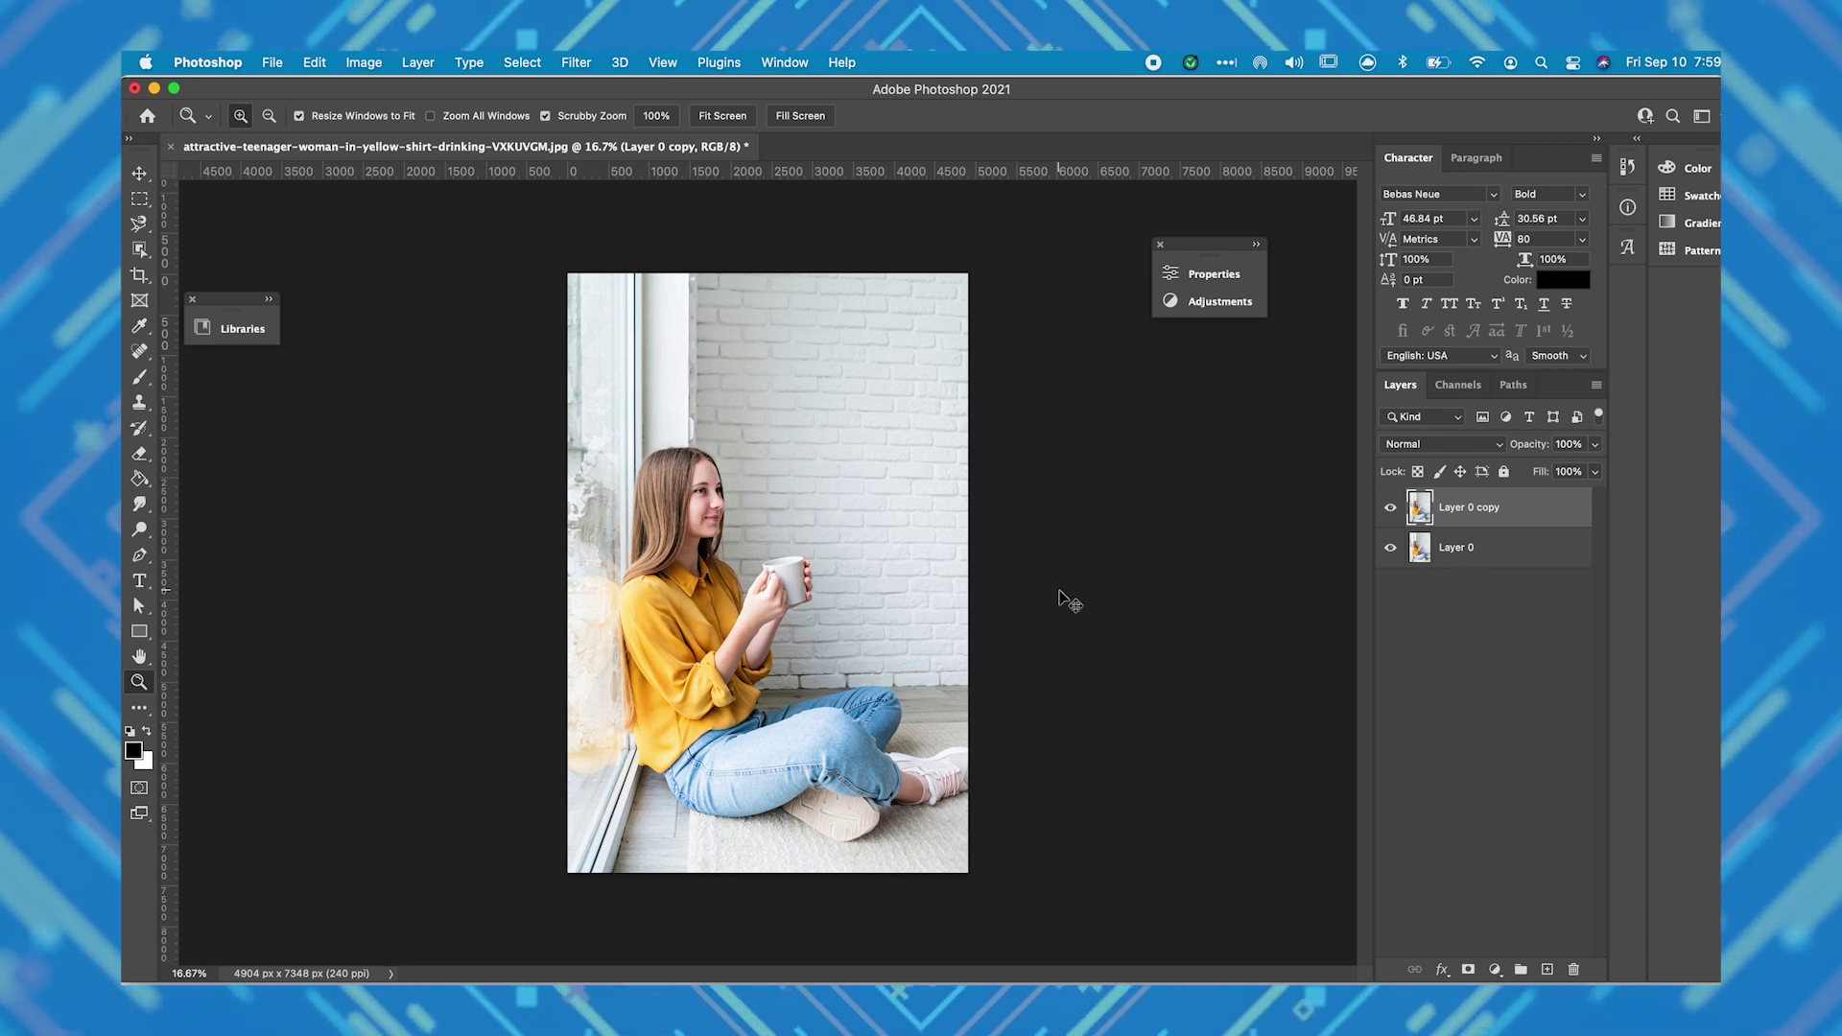
pyautogui.press('super+o')
pyautogui.press('Escape')
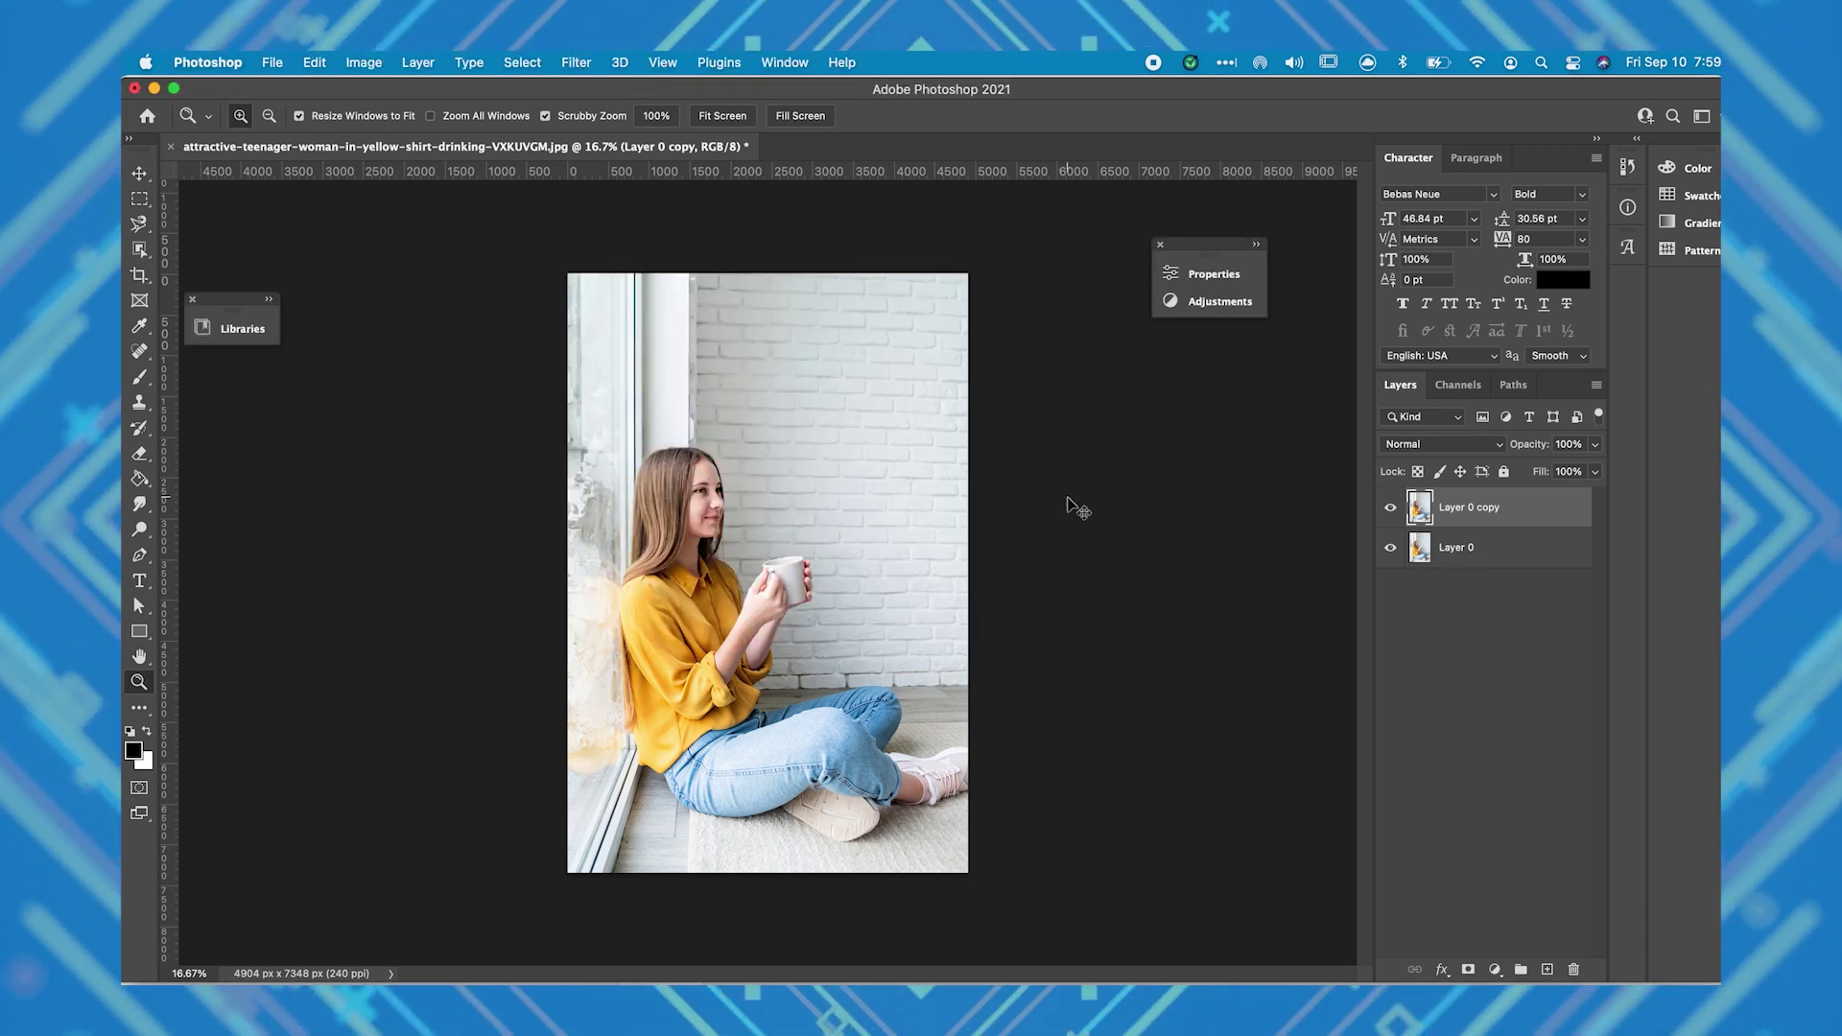
# Step: Place the logo image from the Downloads folder onto the woman photo
pyautogui.scroll(-5, 1062, 567)
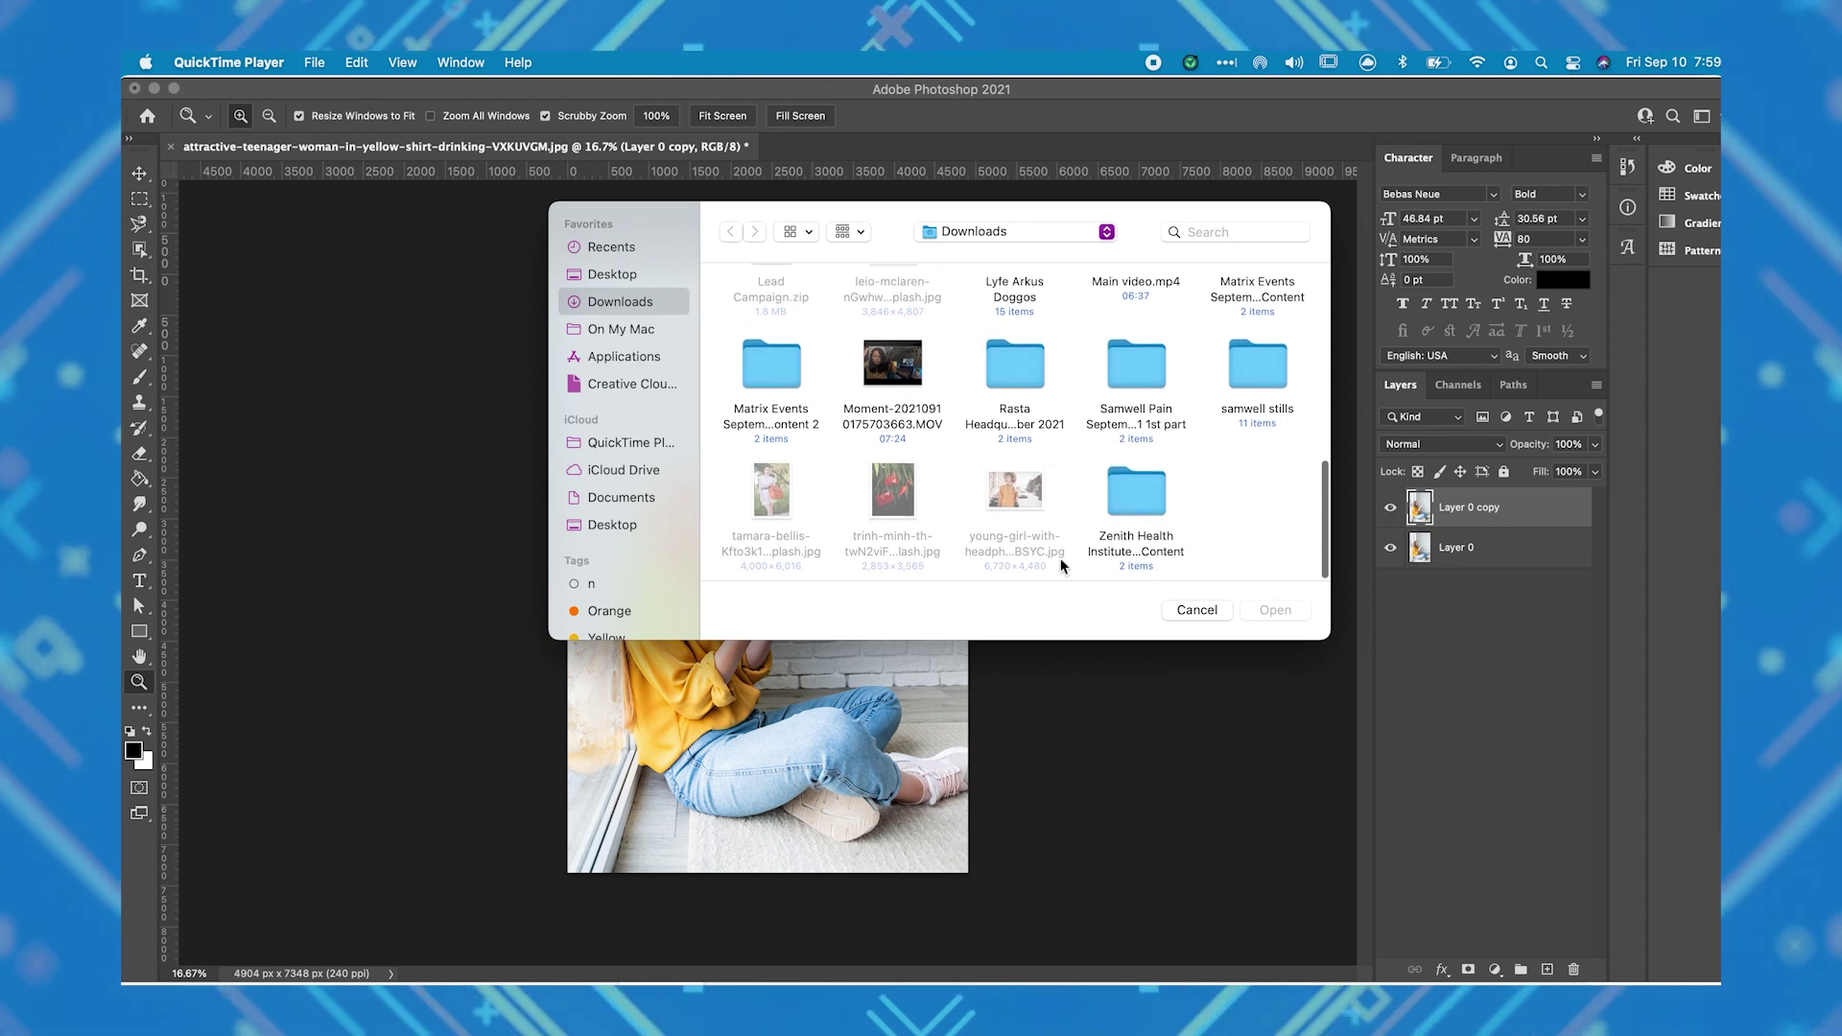
pyautogui.click(1196, 609)
pyautogui.click(737, 969)
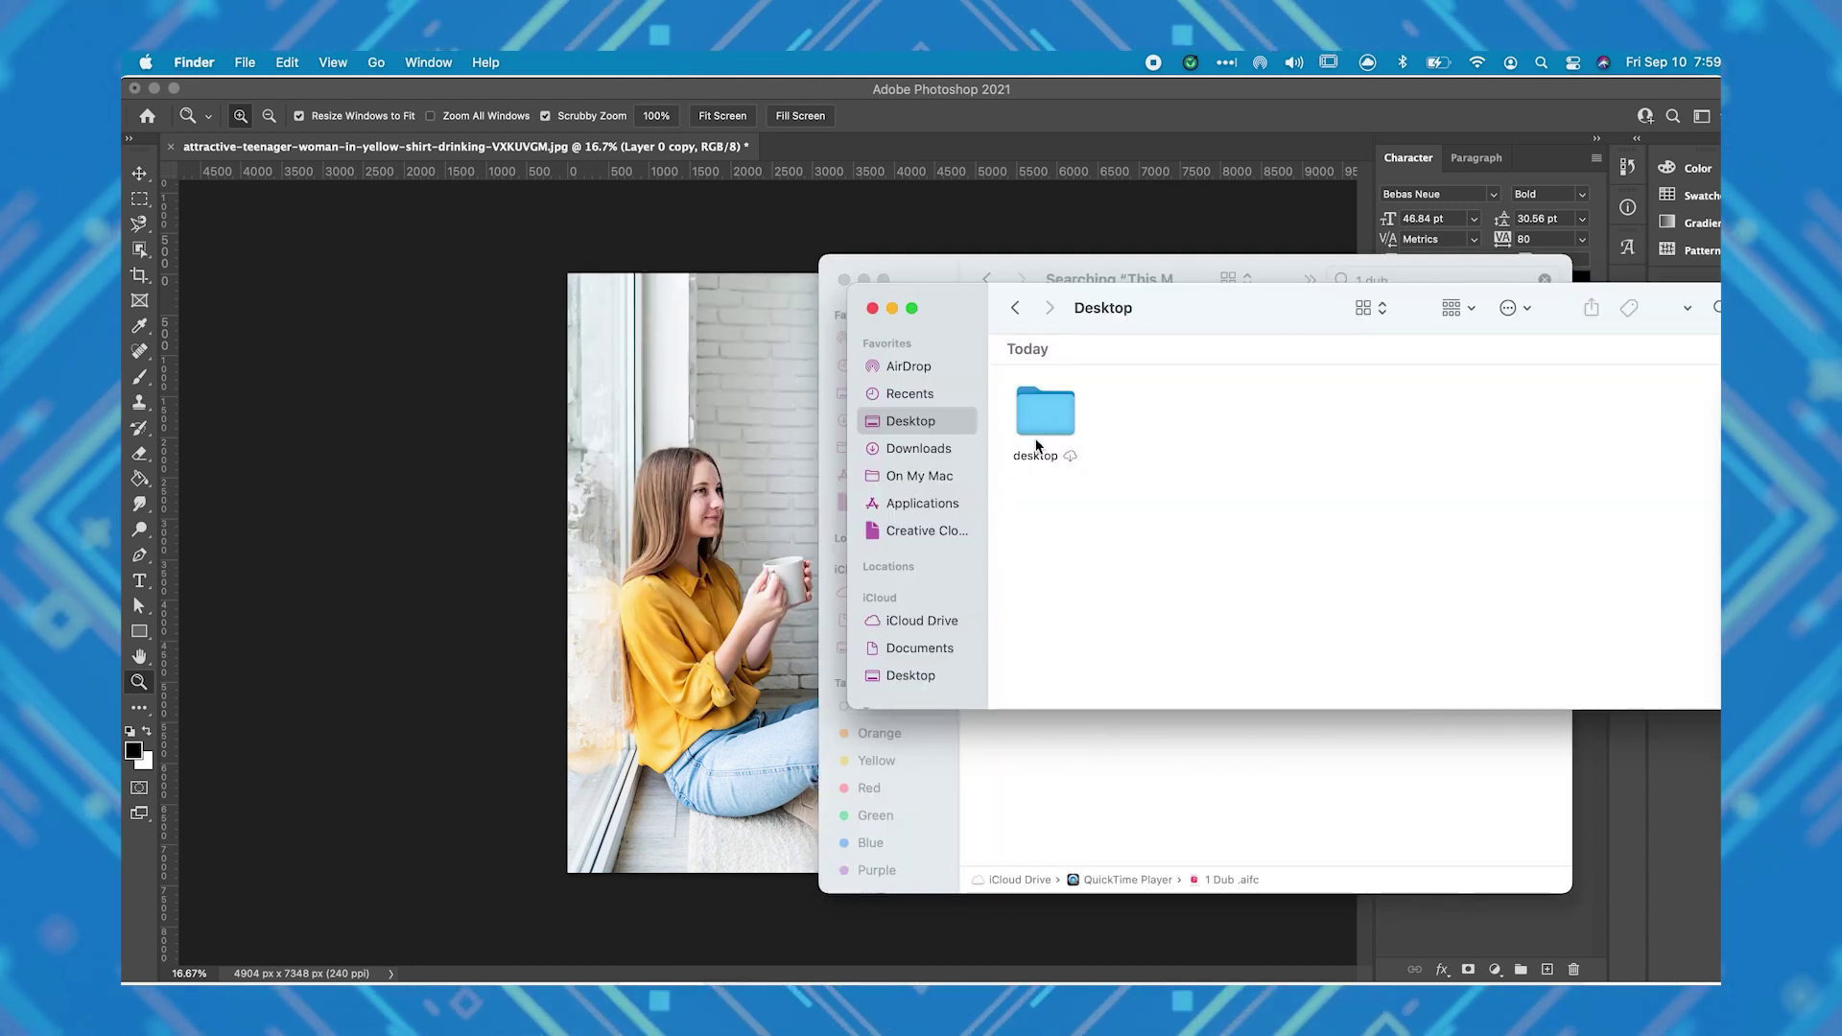
pyautogui.click(917, 448)
pyautogui.moveTo(1065, 752); pyautogui.dragTo(730, 614)
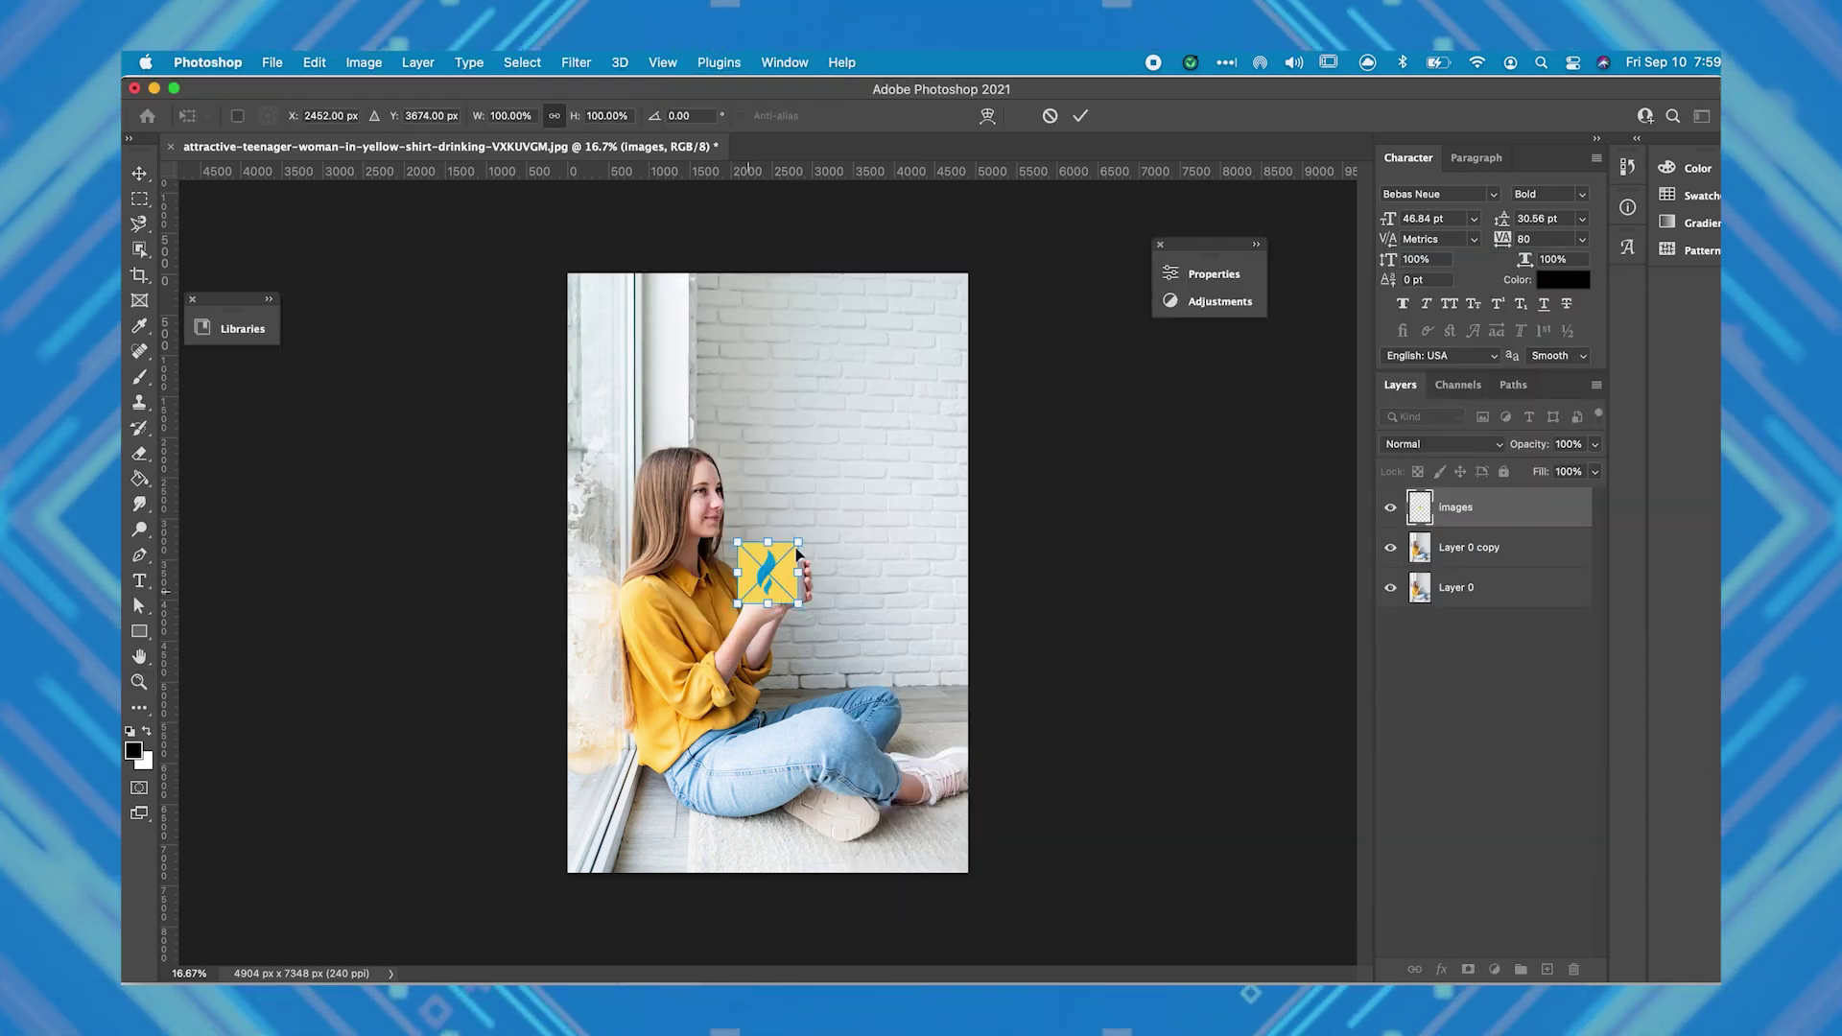
pyautogui.press('Return')
# Step: Move the placed logo up so it sits on the mug
pyautogui.press('z')
pyautogui.press('super+equal')
pyautogui.press('super+equal')
pyautogui.press('super+equal')
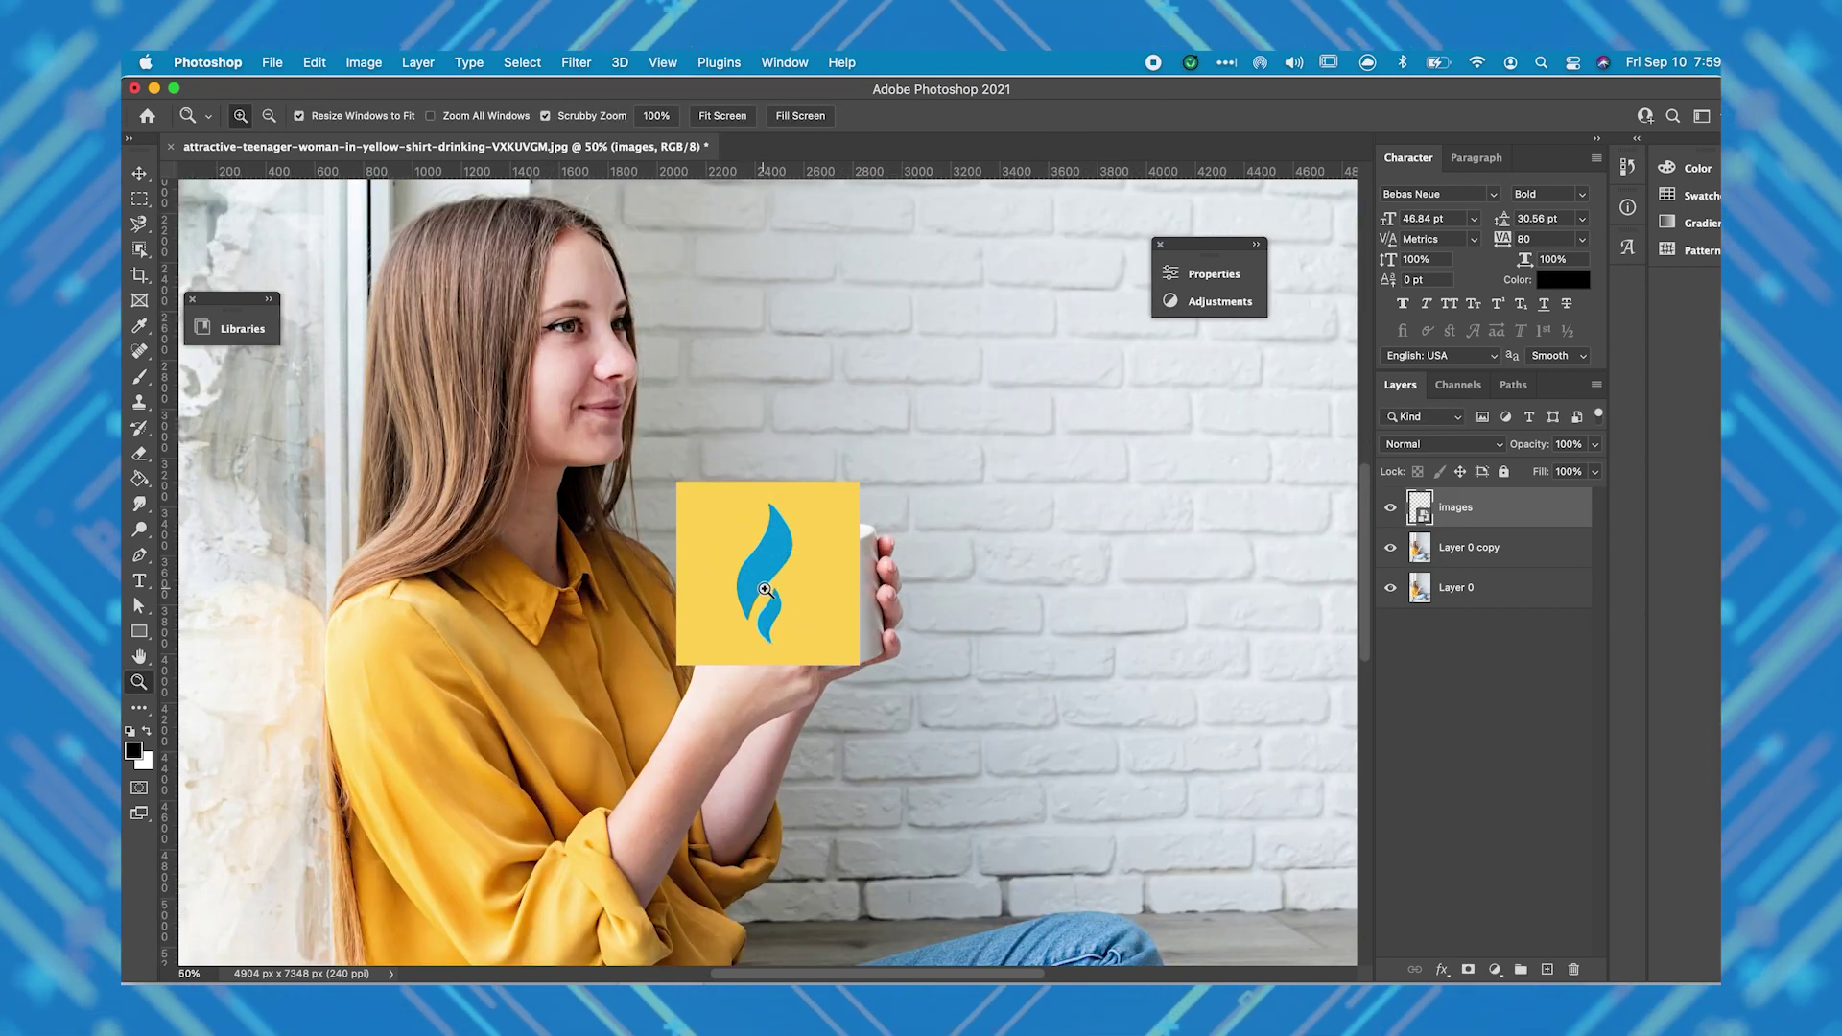
pyautogui.press('v')
pyautogui.moveTo(765, 589); pyautogui.dragTo(792, 534)
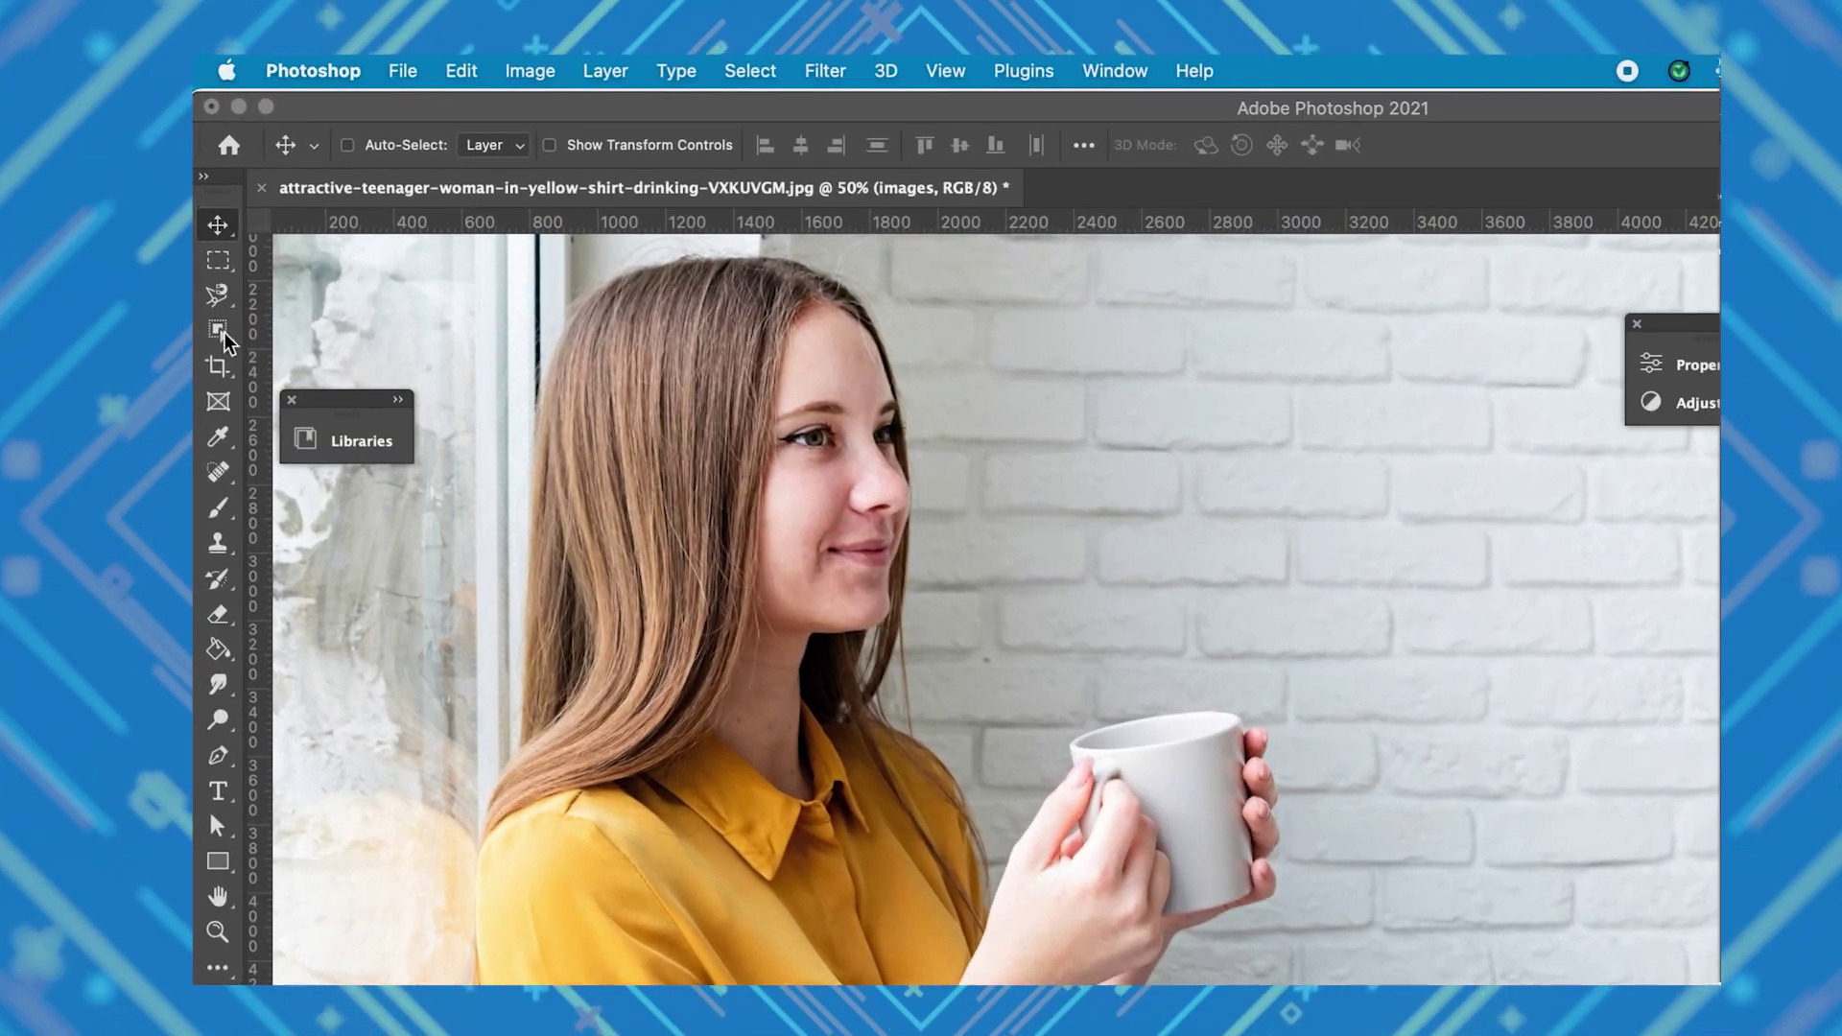
# Step: Use the Object Selection Tool to box-select the woman's yellow shirt
pyautogui.click(230, 338)
pyautogui.click(230, 338)
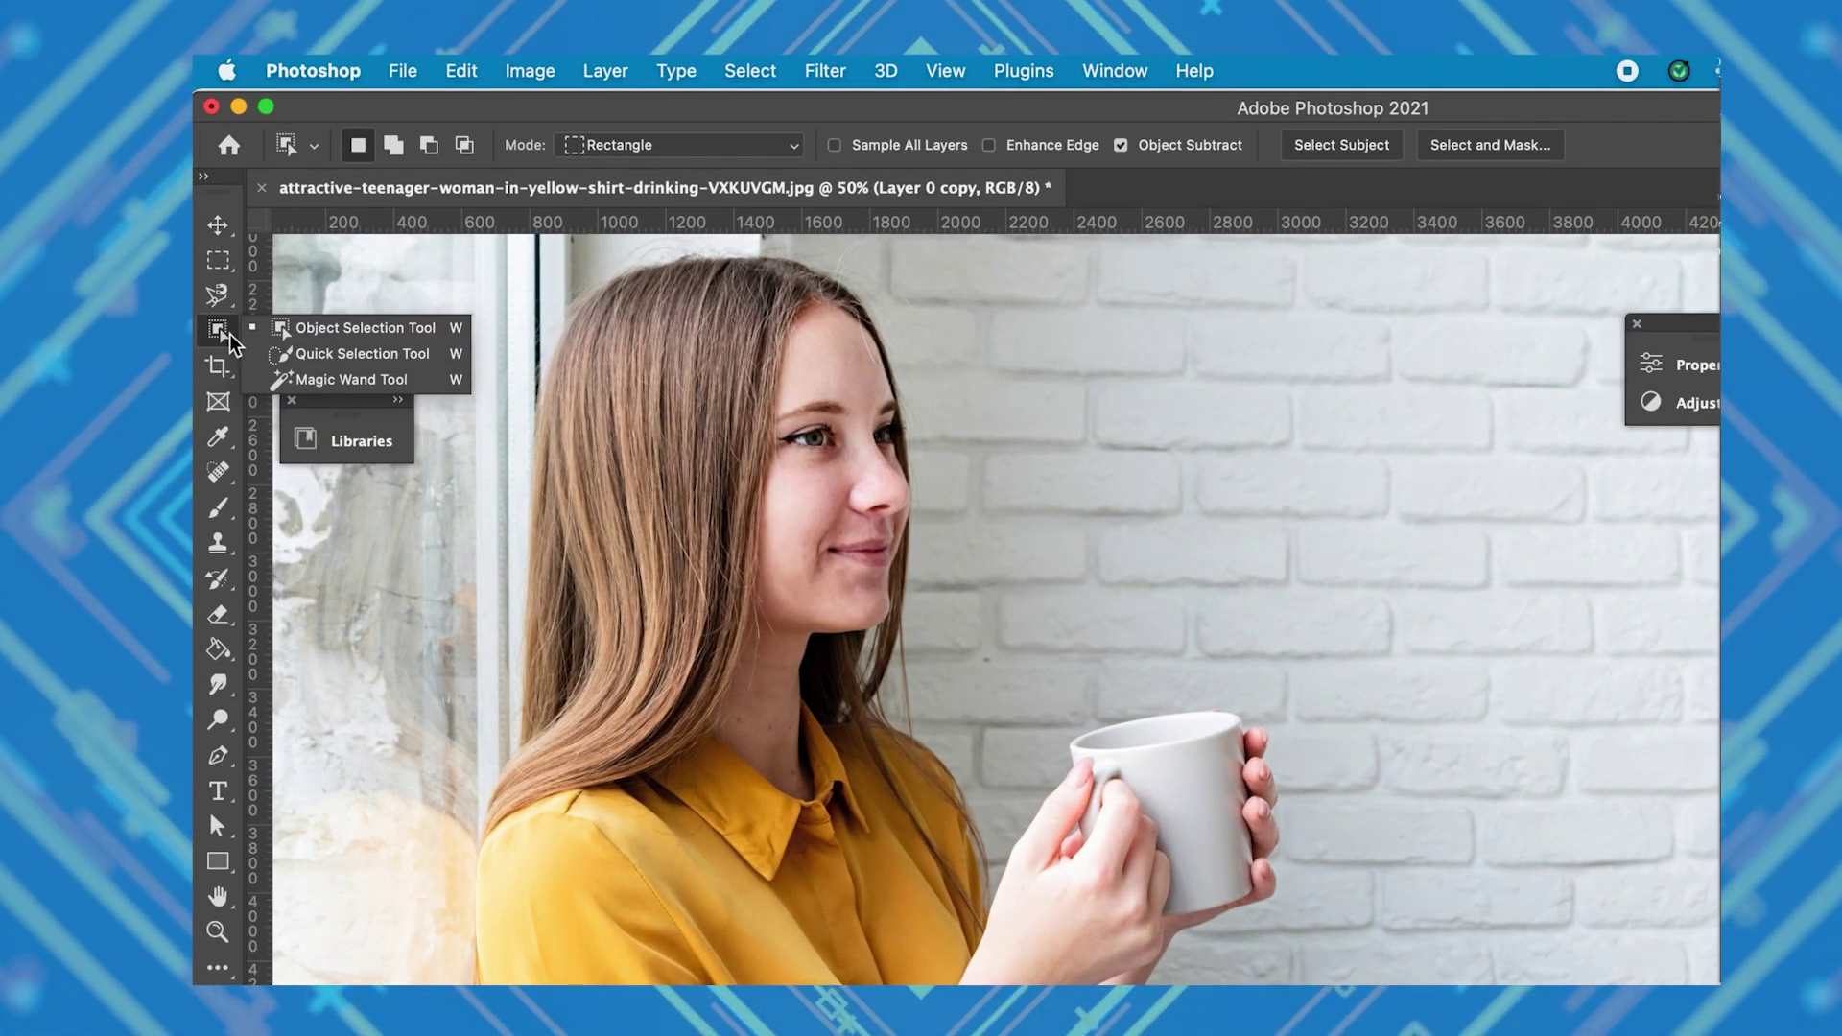
pyautogui.click(363, 353)
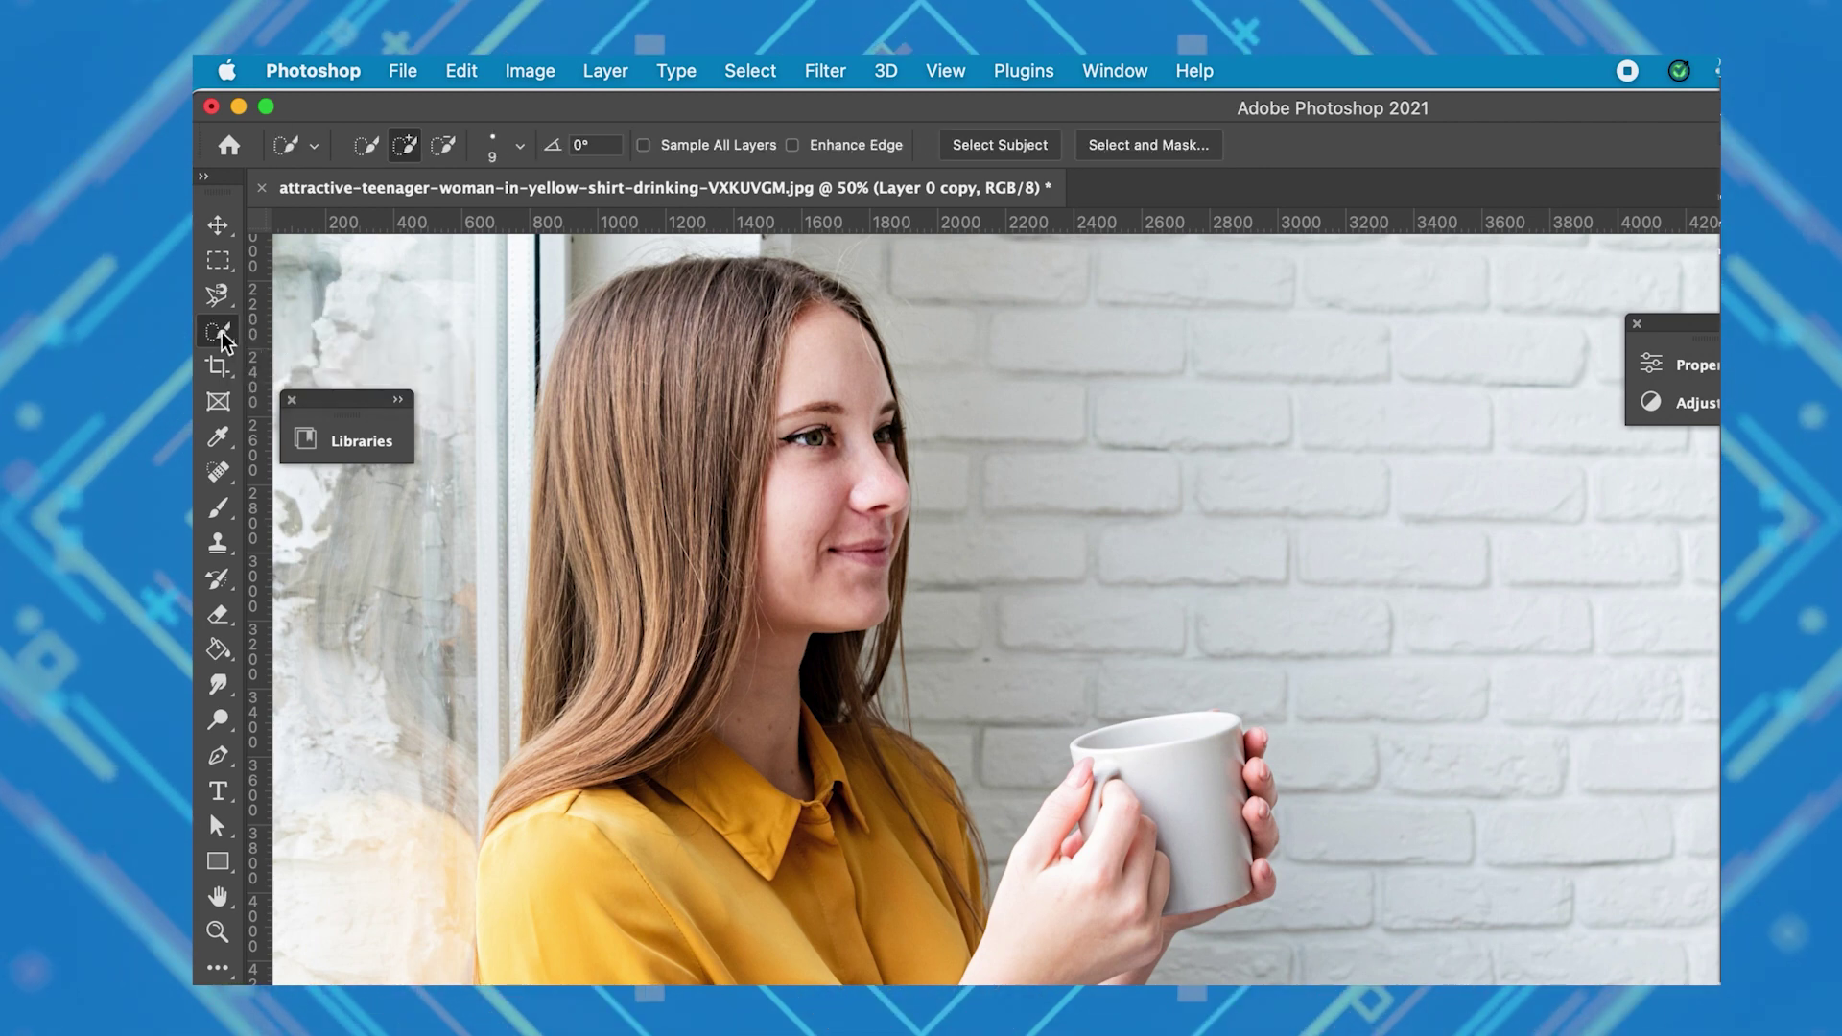
pyautogui.click(218, 331)
pyautogui.click(284, 381)
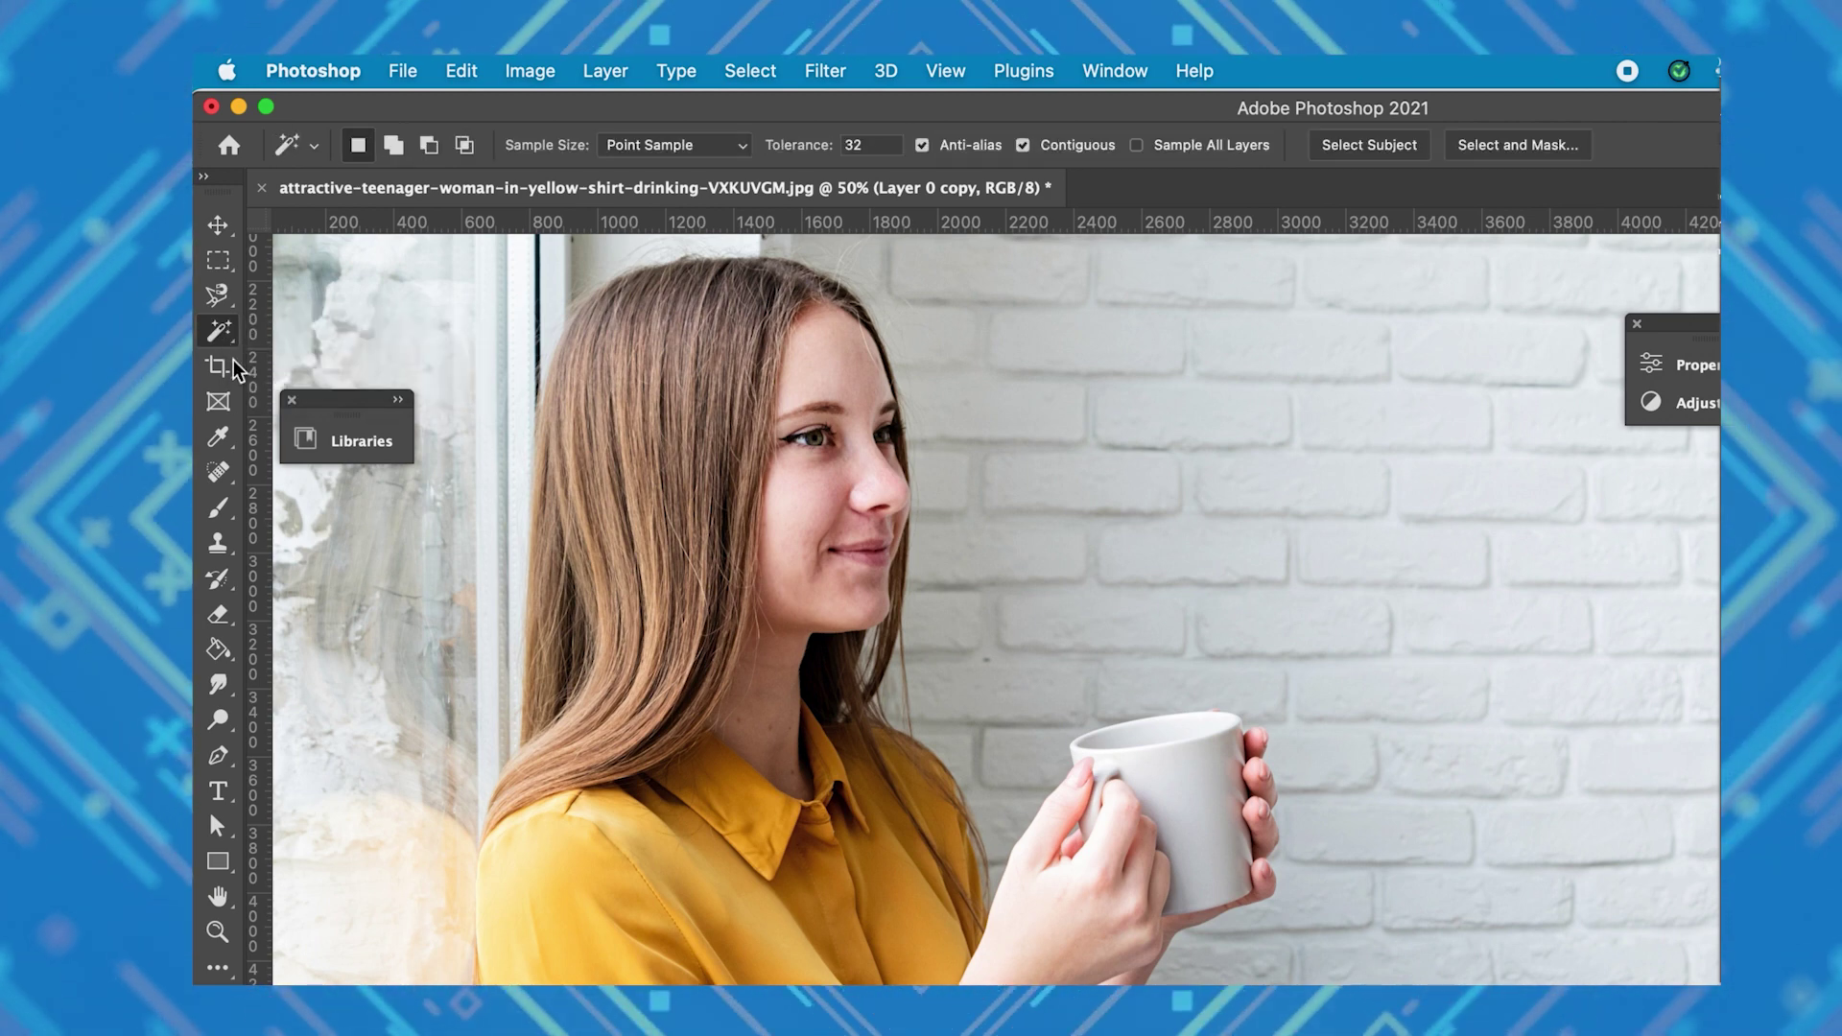
pyautogui.click(213, 336)
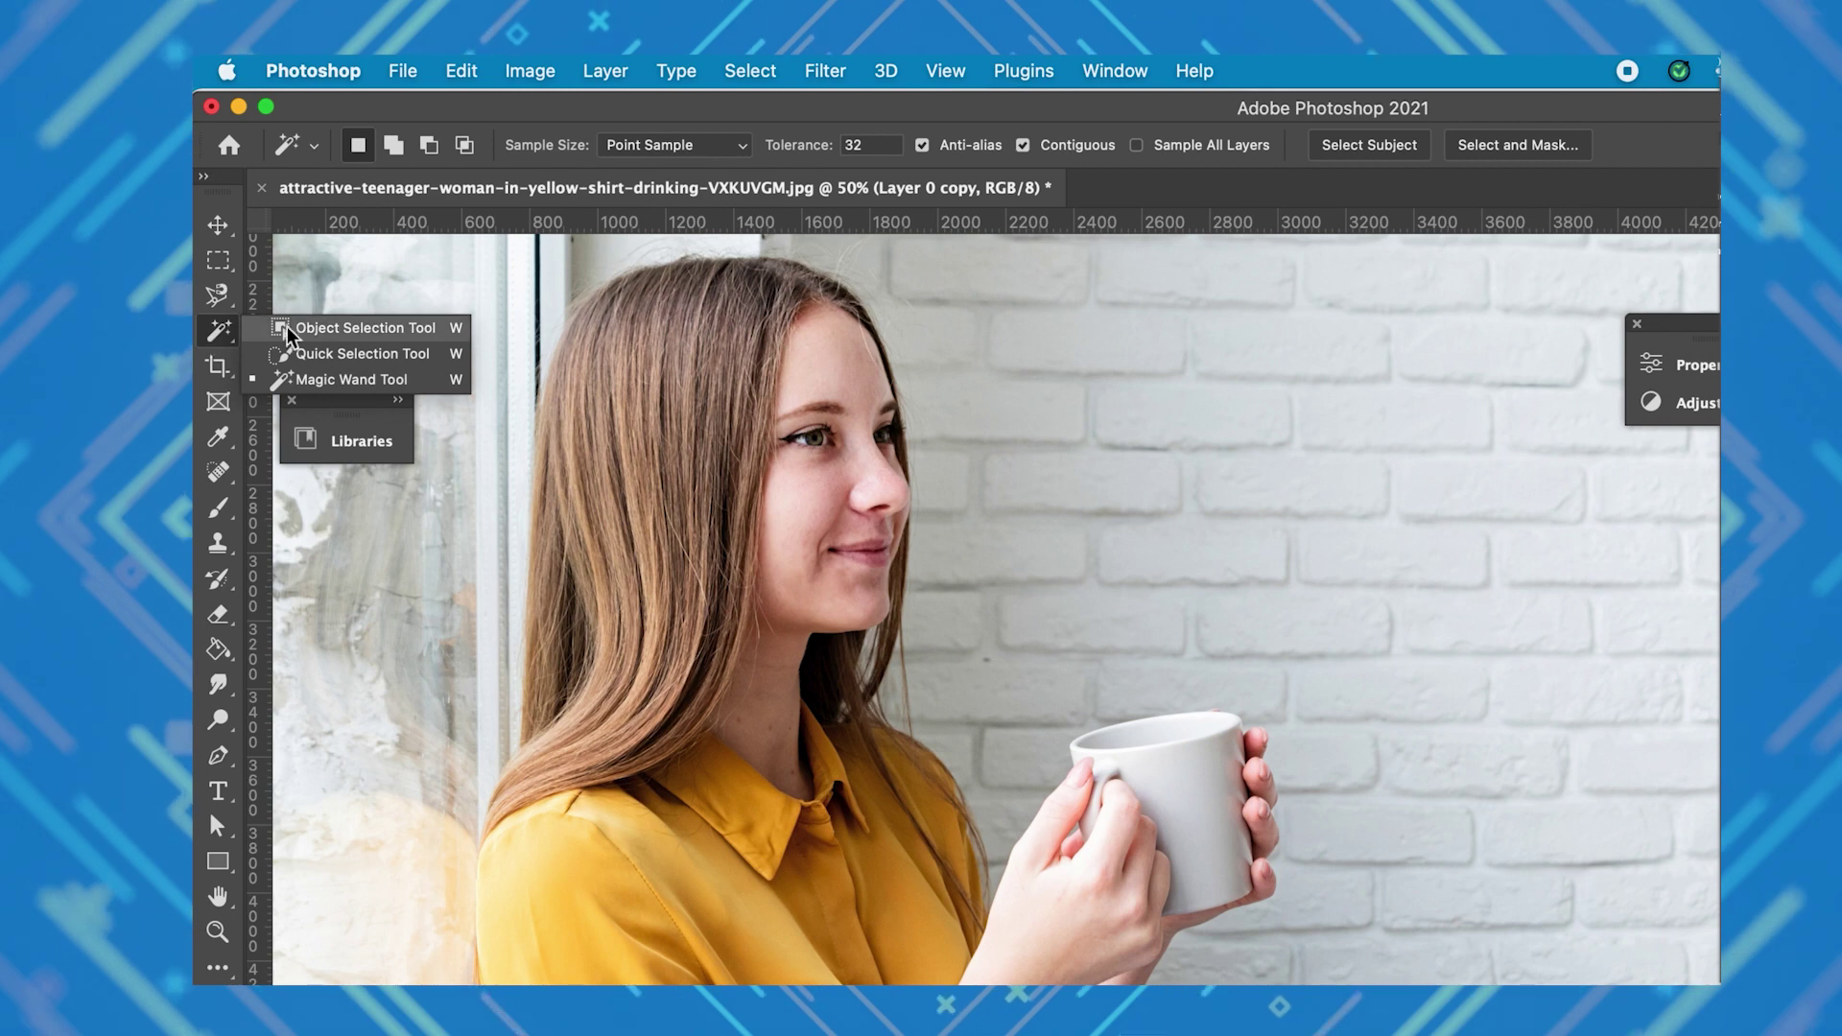
pyautogui.click(374, 330)
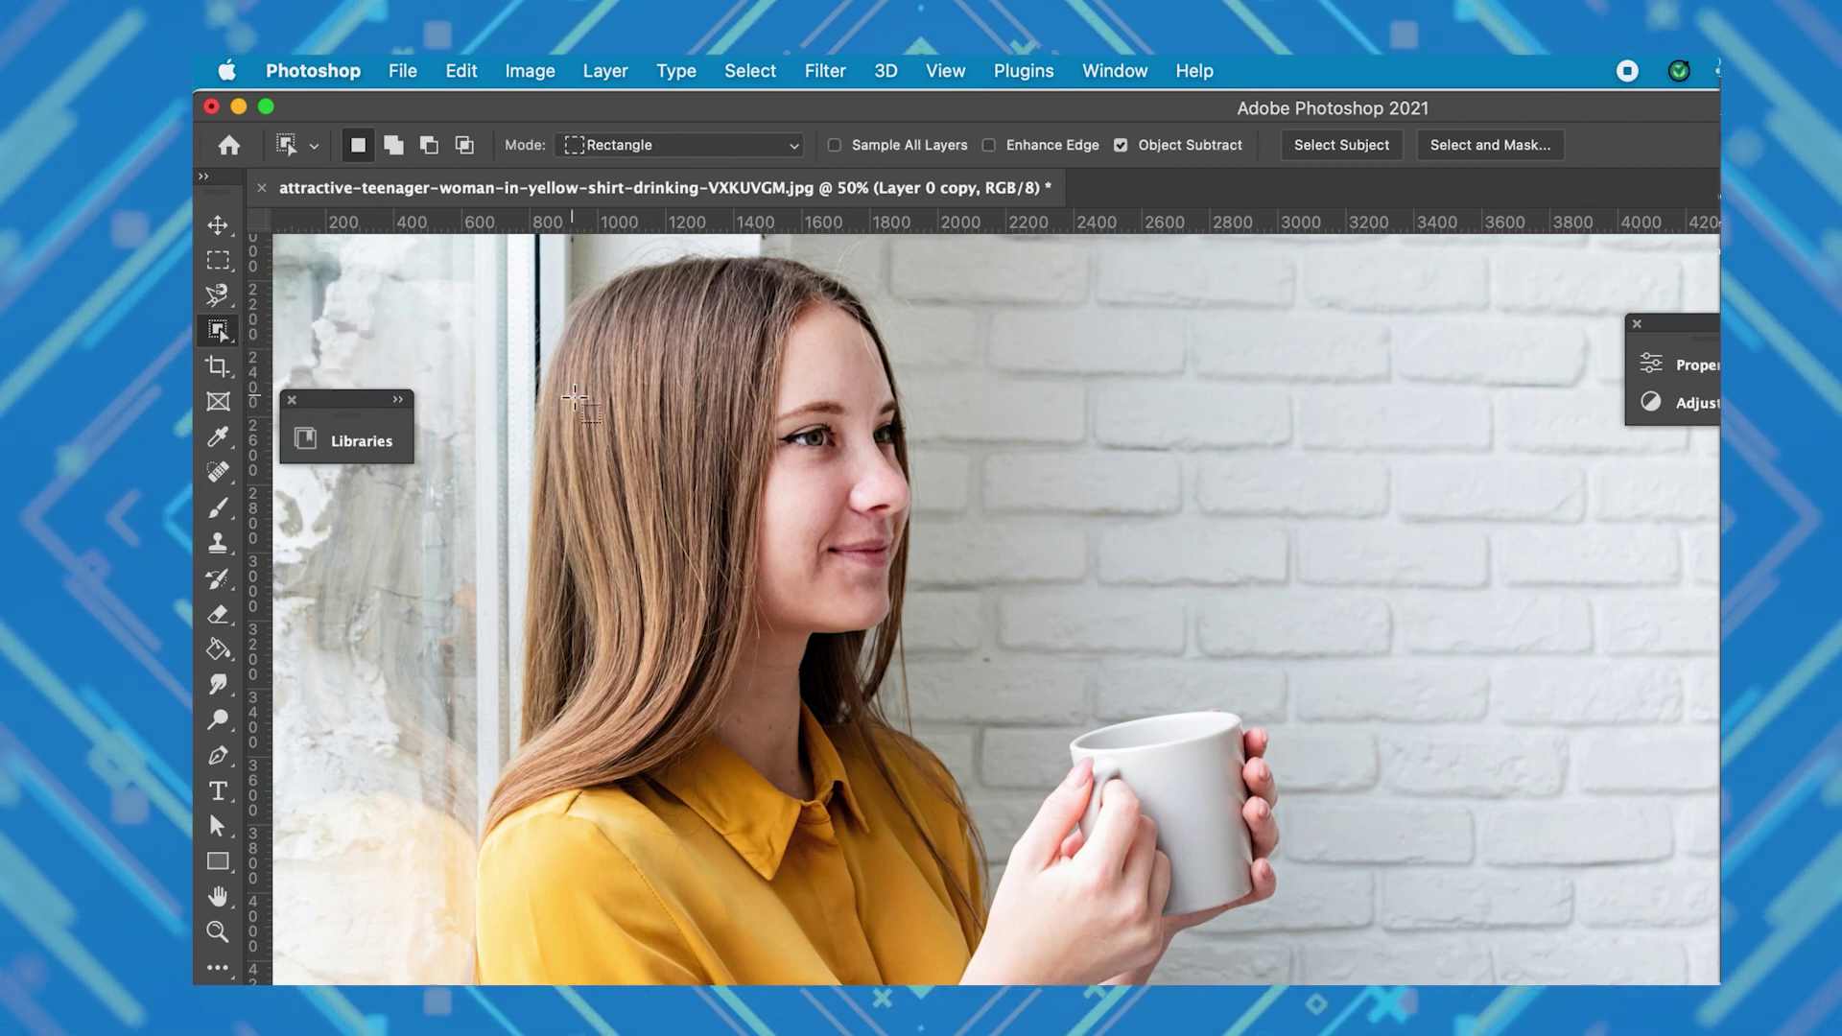
pyautogui.scroll(-5, 660, 538)
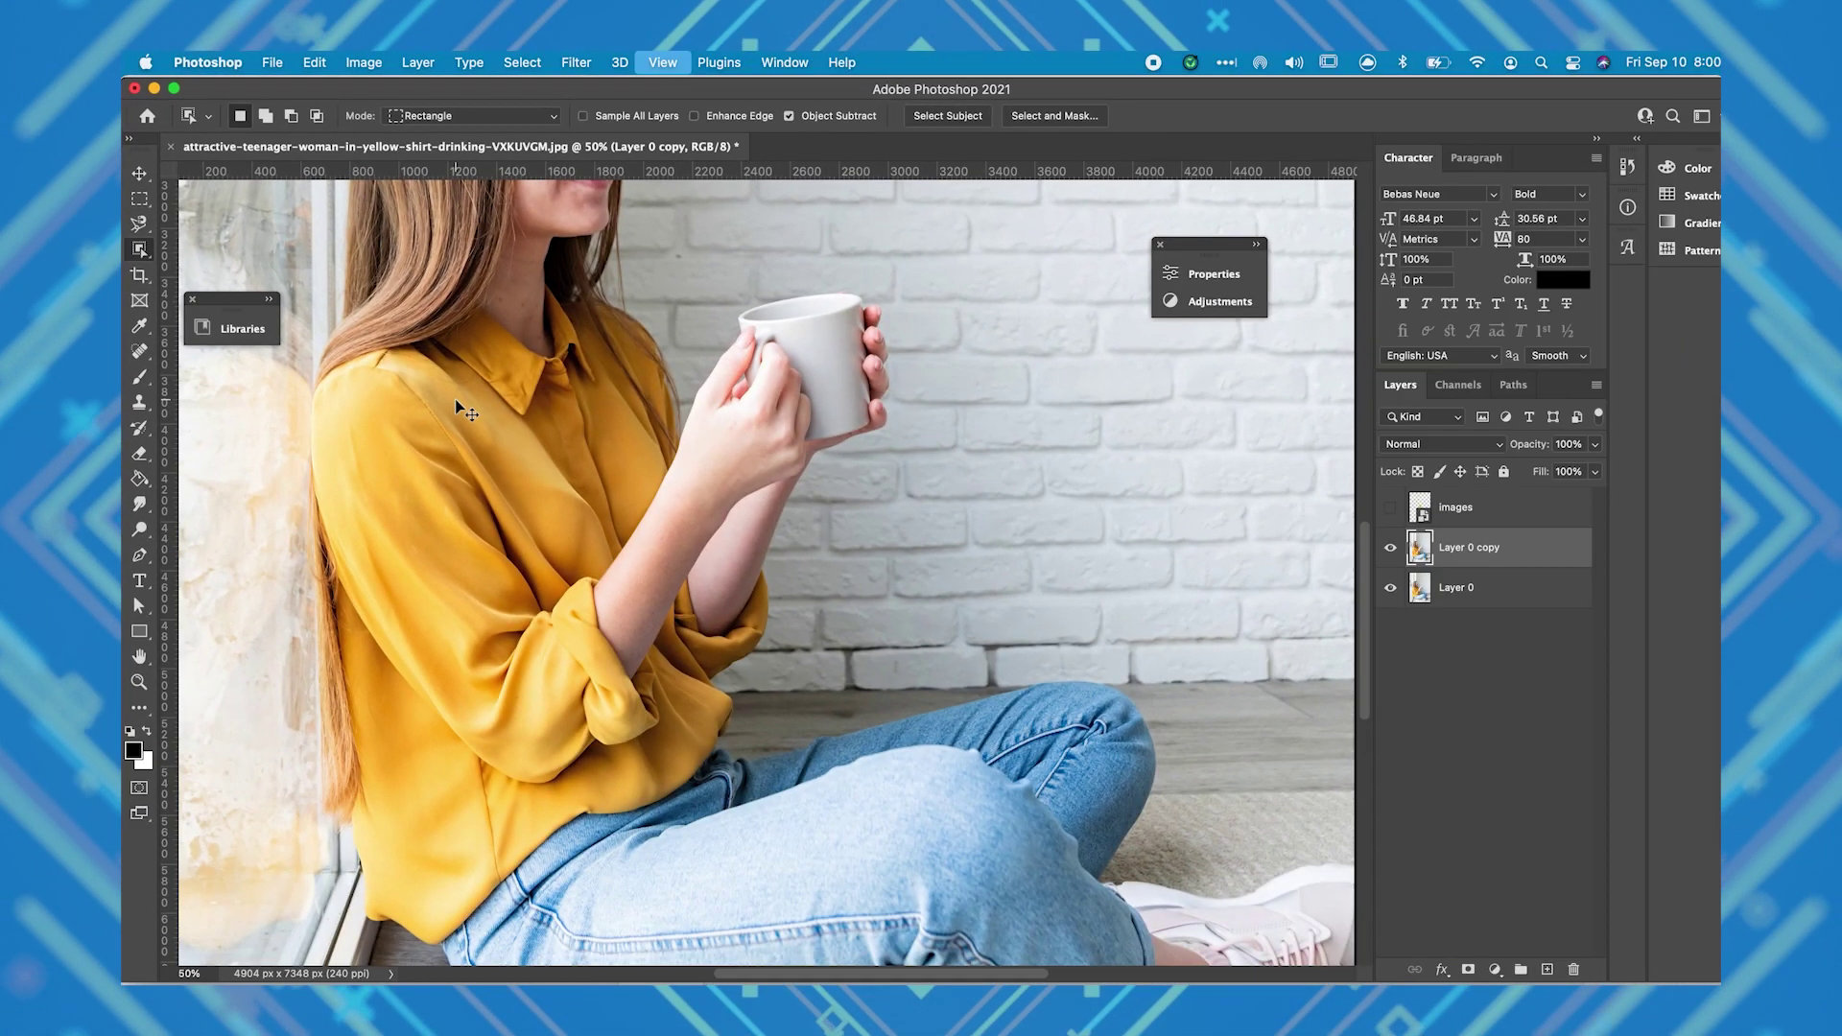
pyautogui.press('super+minus')
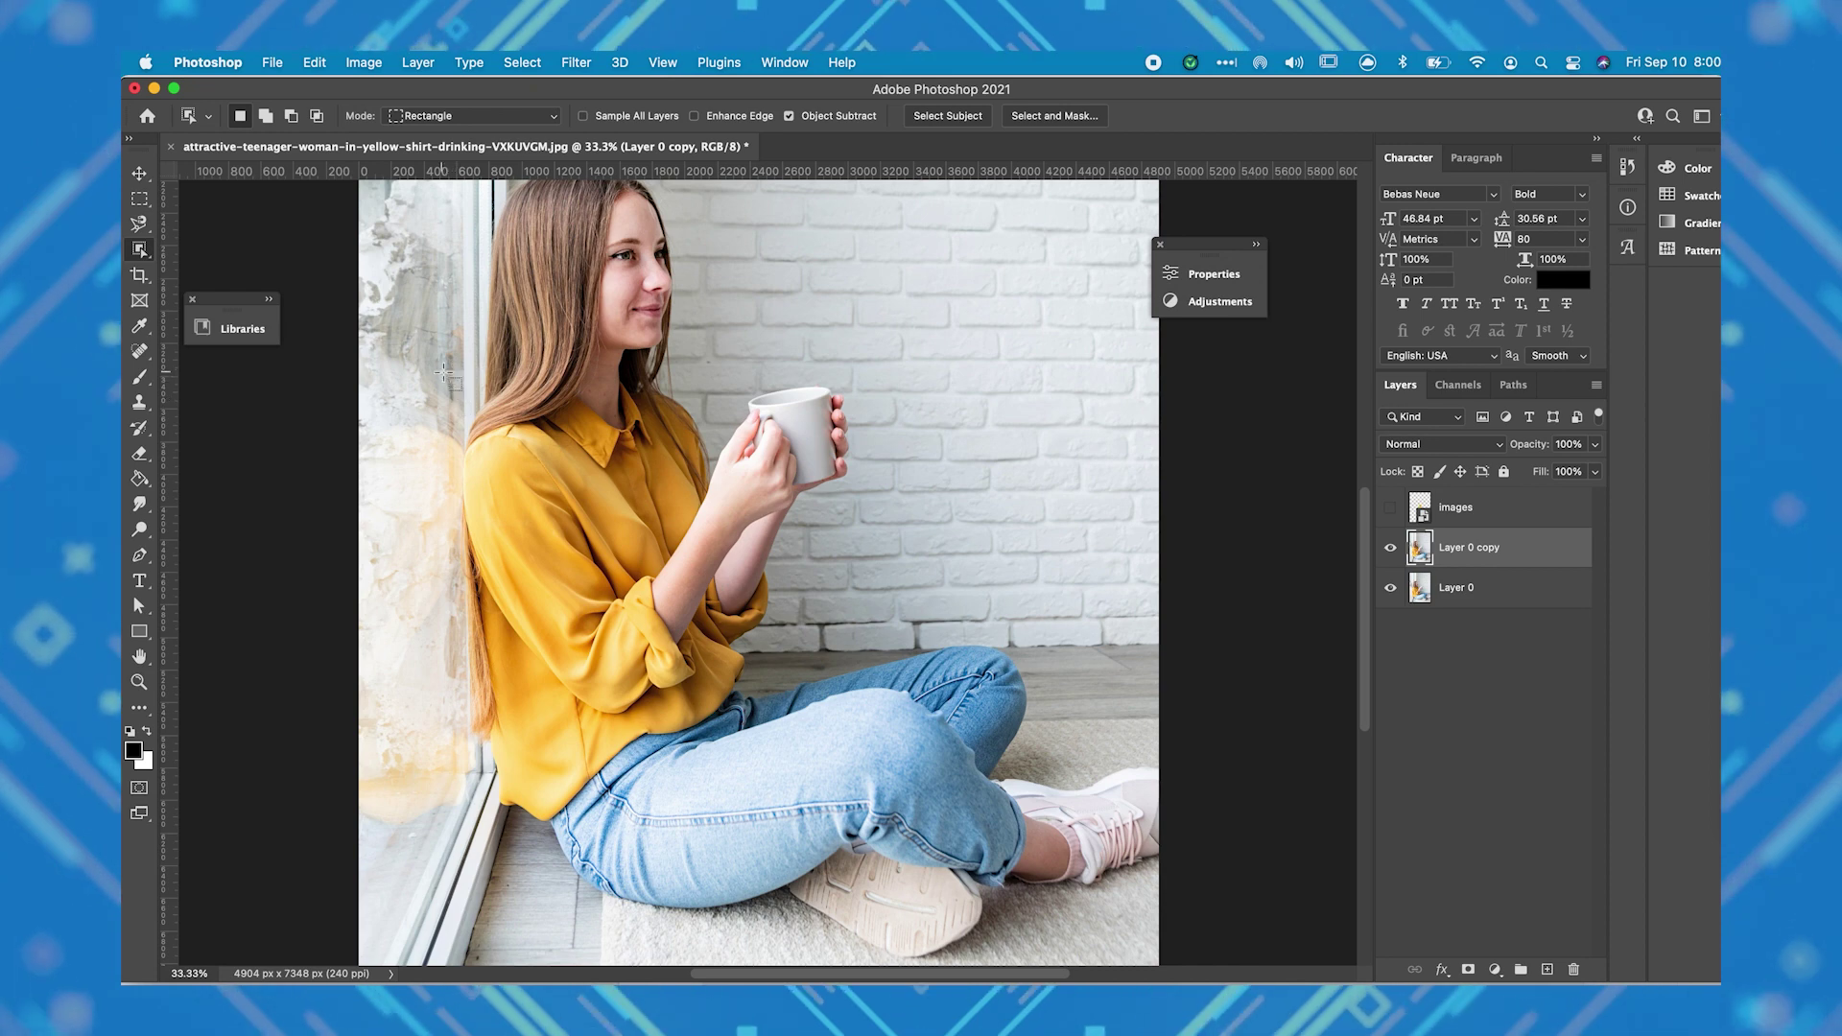
pyautogui.moveTo(438, 368); pyautogui.dragTo(773, 849)
# Step: Subtract the sleeve gap and hair edge, refining the shirt's lower left edge
pyautogui.press('super+plus')
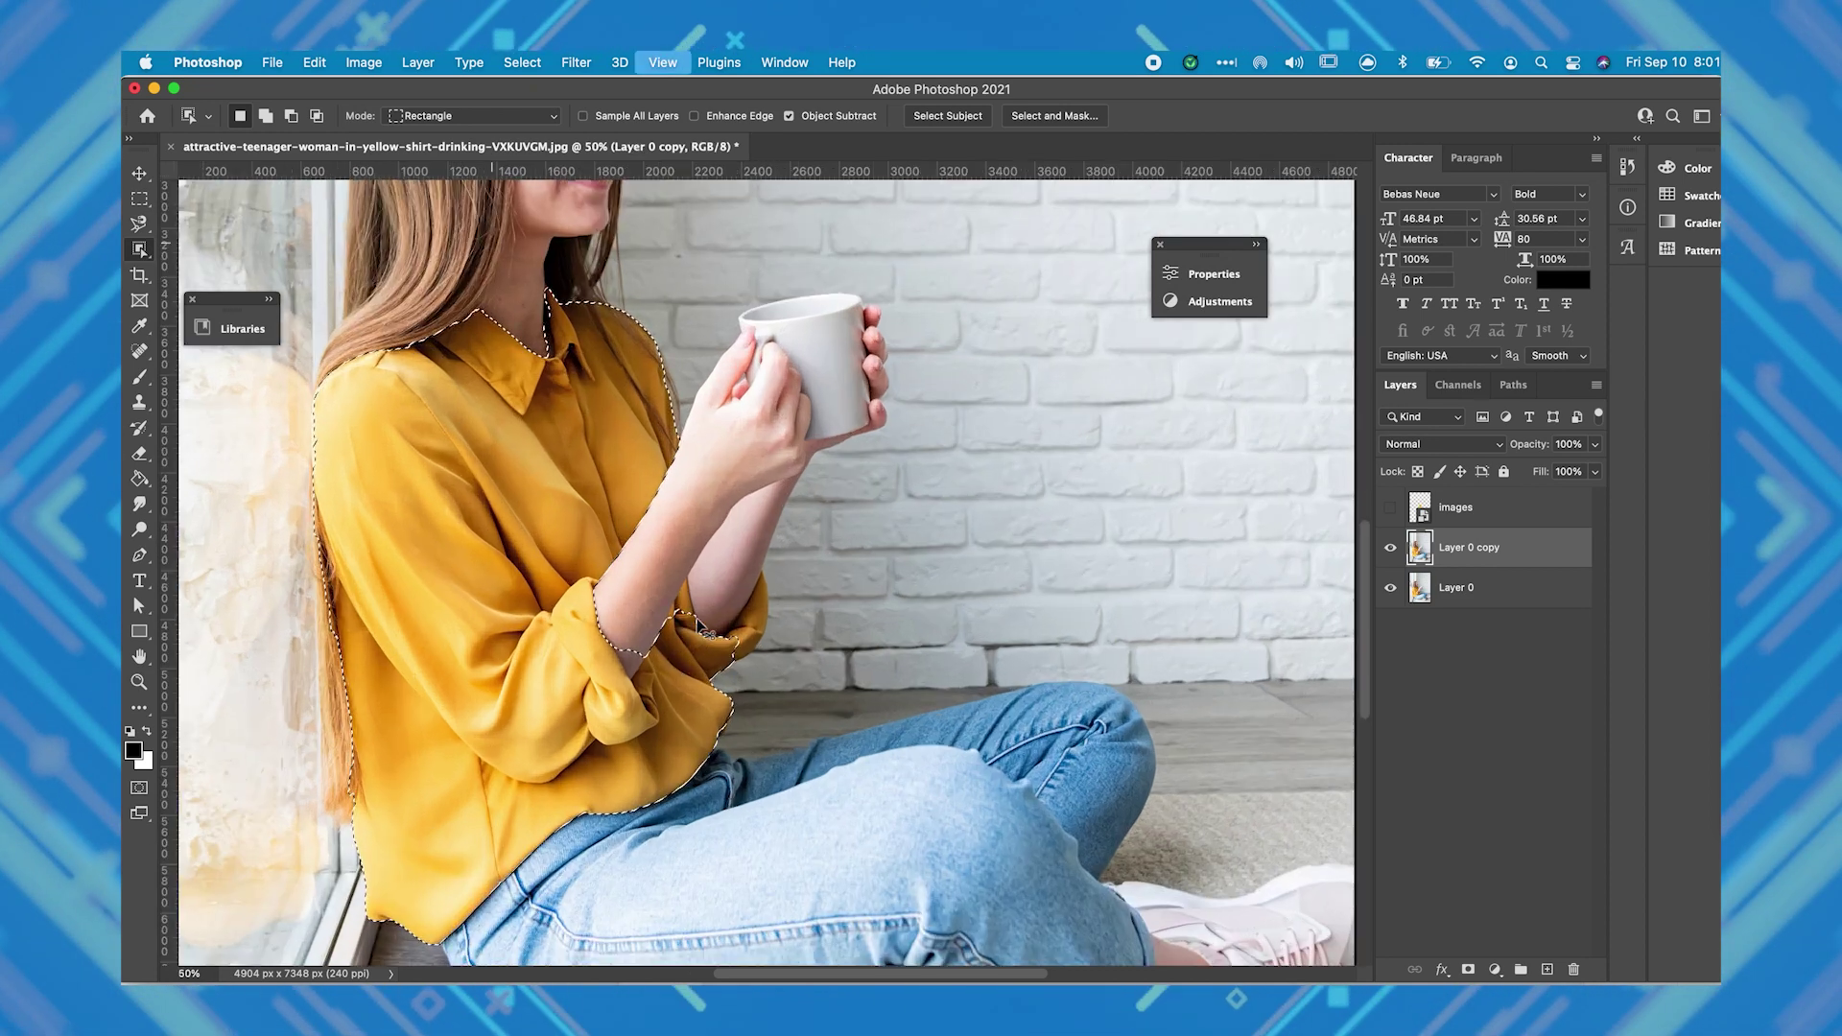
pyautogui.scroll(-5, 699, 622)
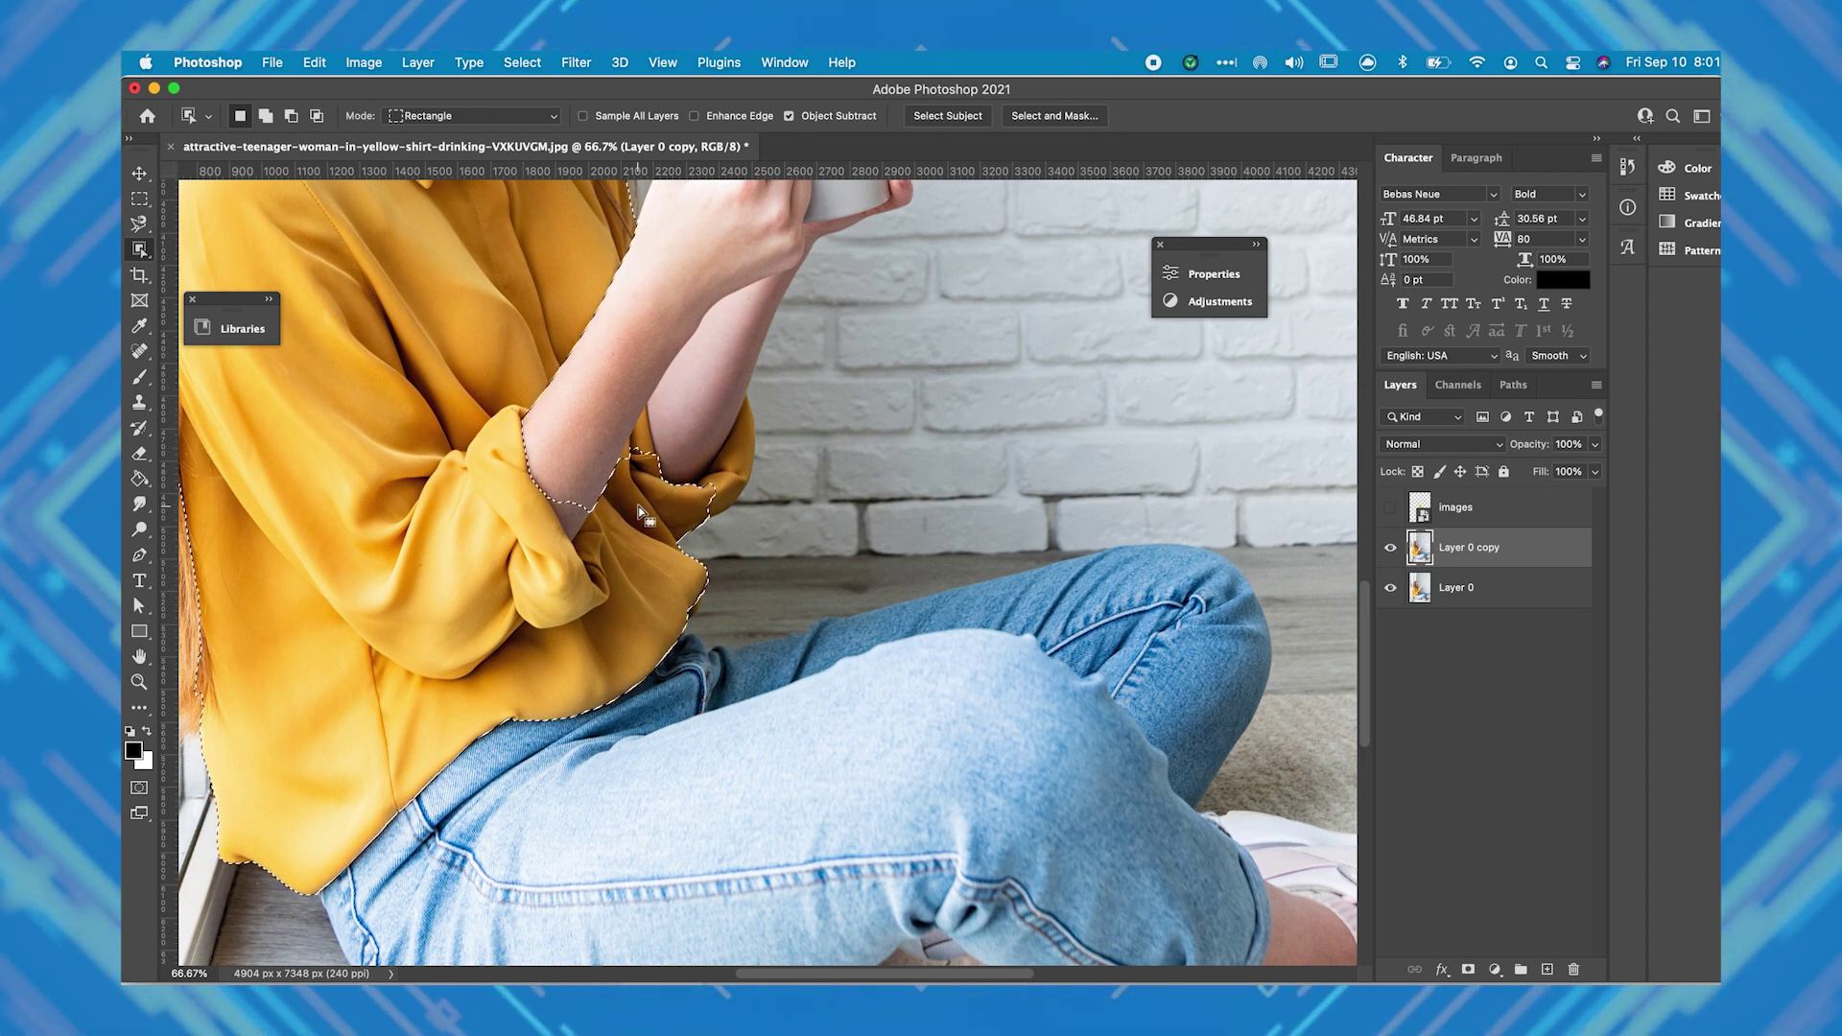
pyautogui.moveTo(540, 487); pyautogui.dragTo(602, 564)
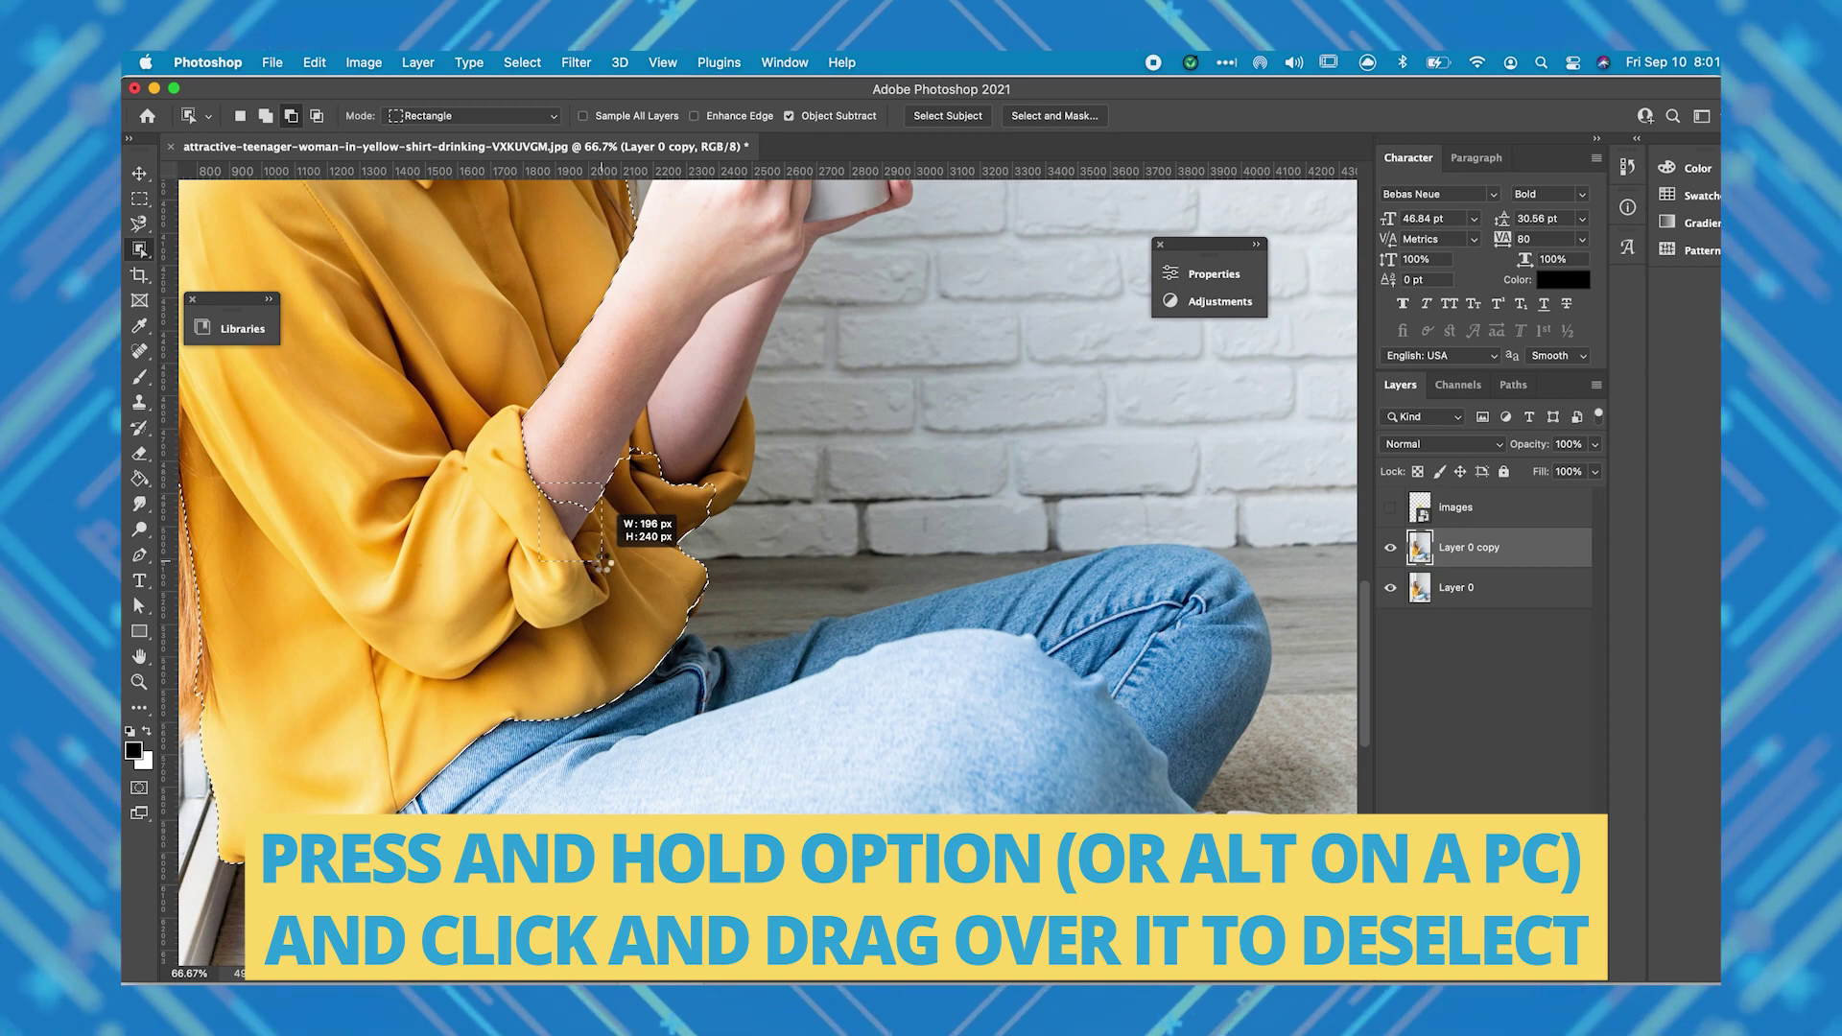
pyautogui.scroll(5, 604, 569)
pyautogui.hscroll(-3, 605, 569)
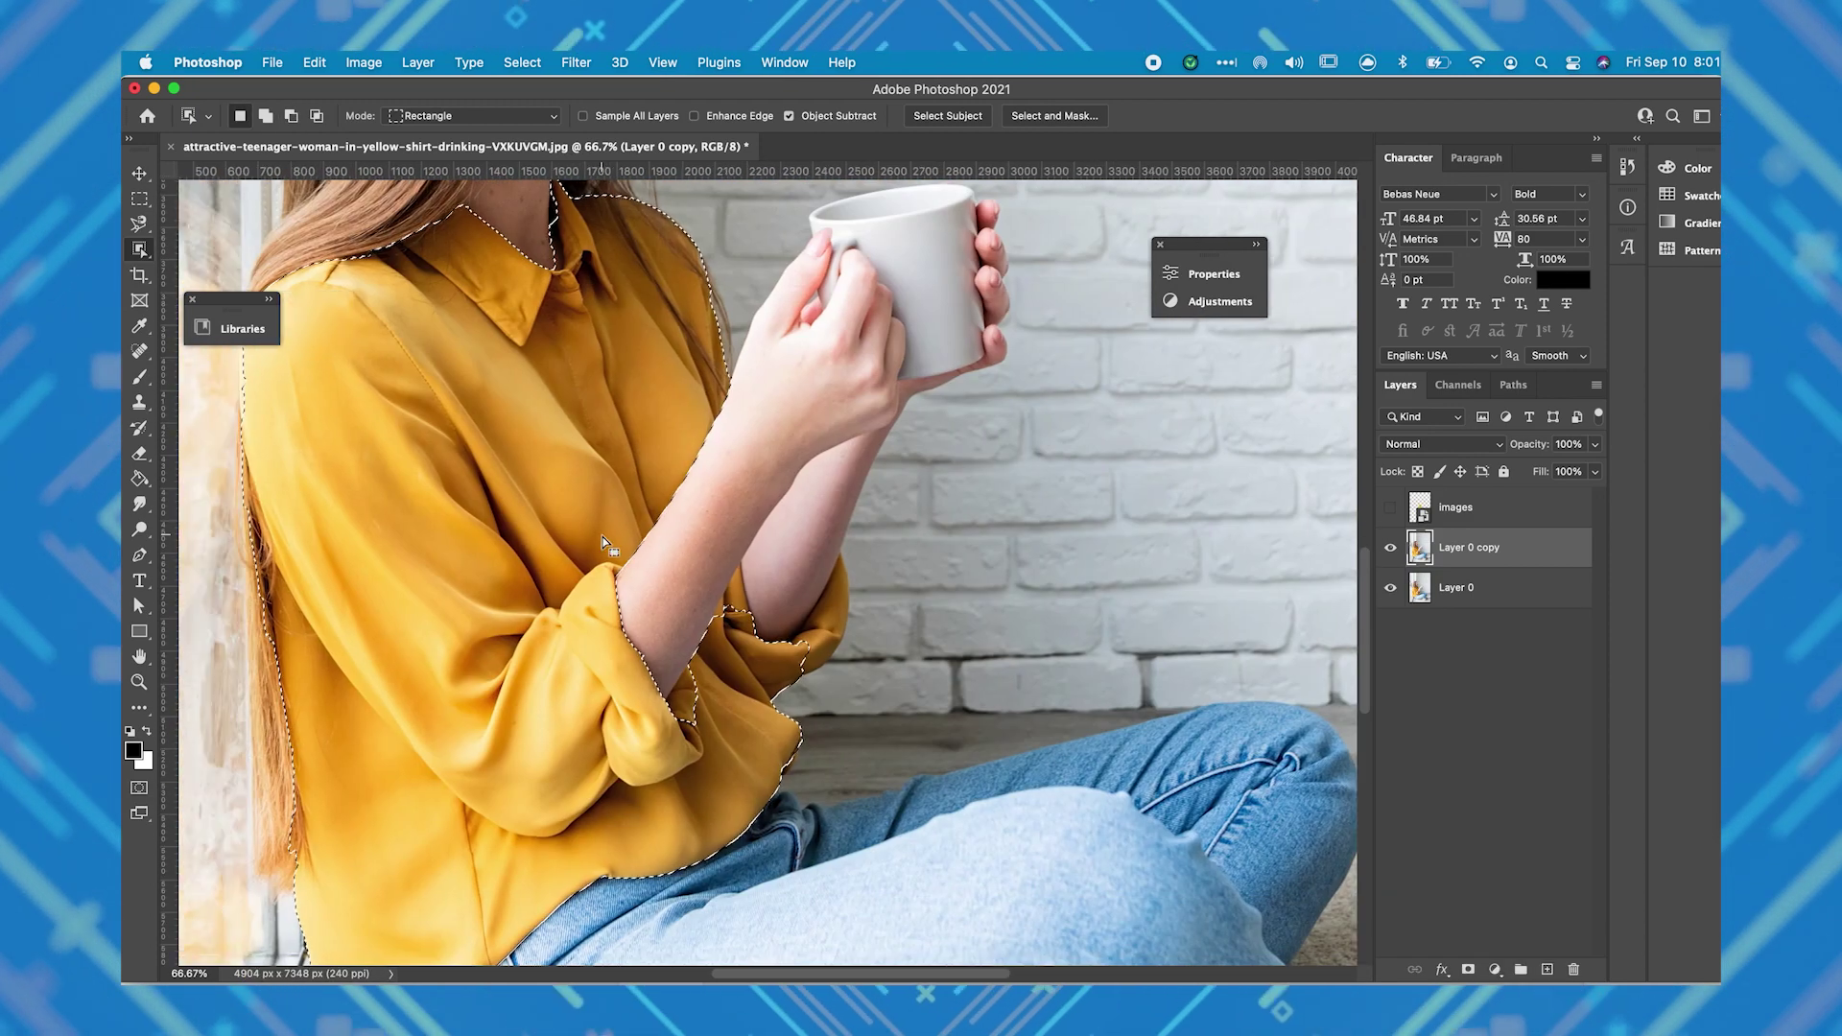
pyautogui.moveTo(255, 745); pyautogui.dragTo(297, 854)
pyautogui.scroll(5, 297, 857)
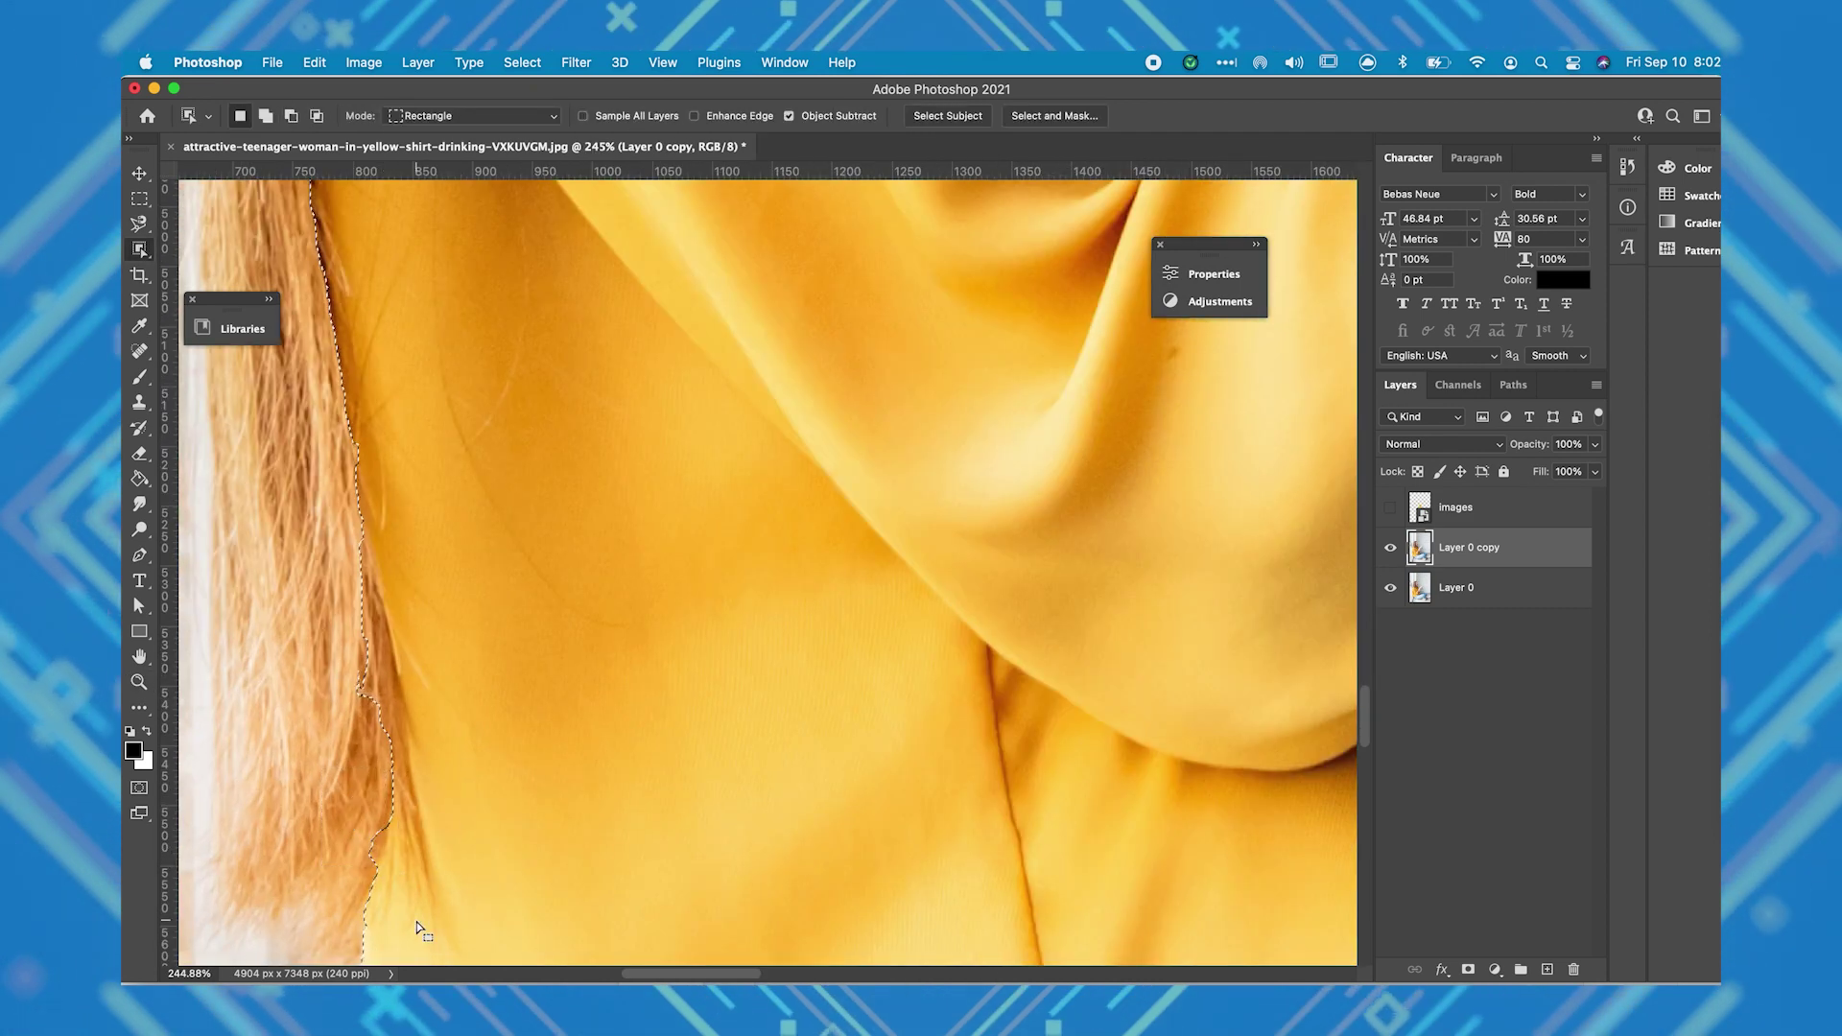
pyautogui.moveTo(343, 533); pyautogui.dragTo(374, 609)
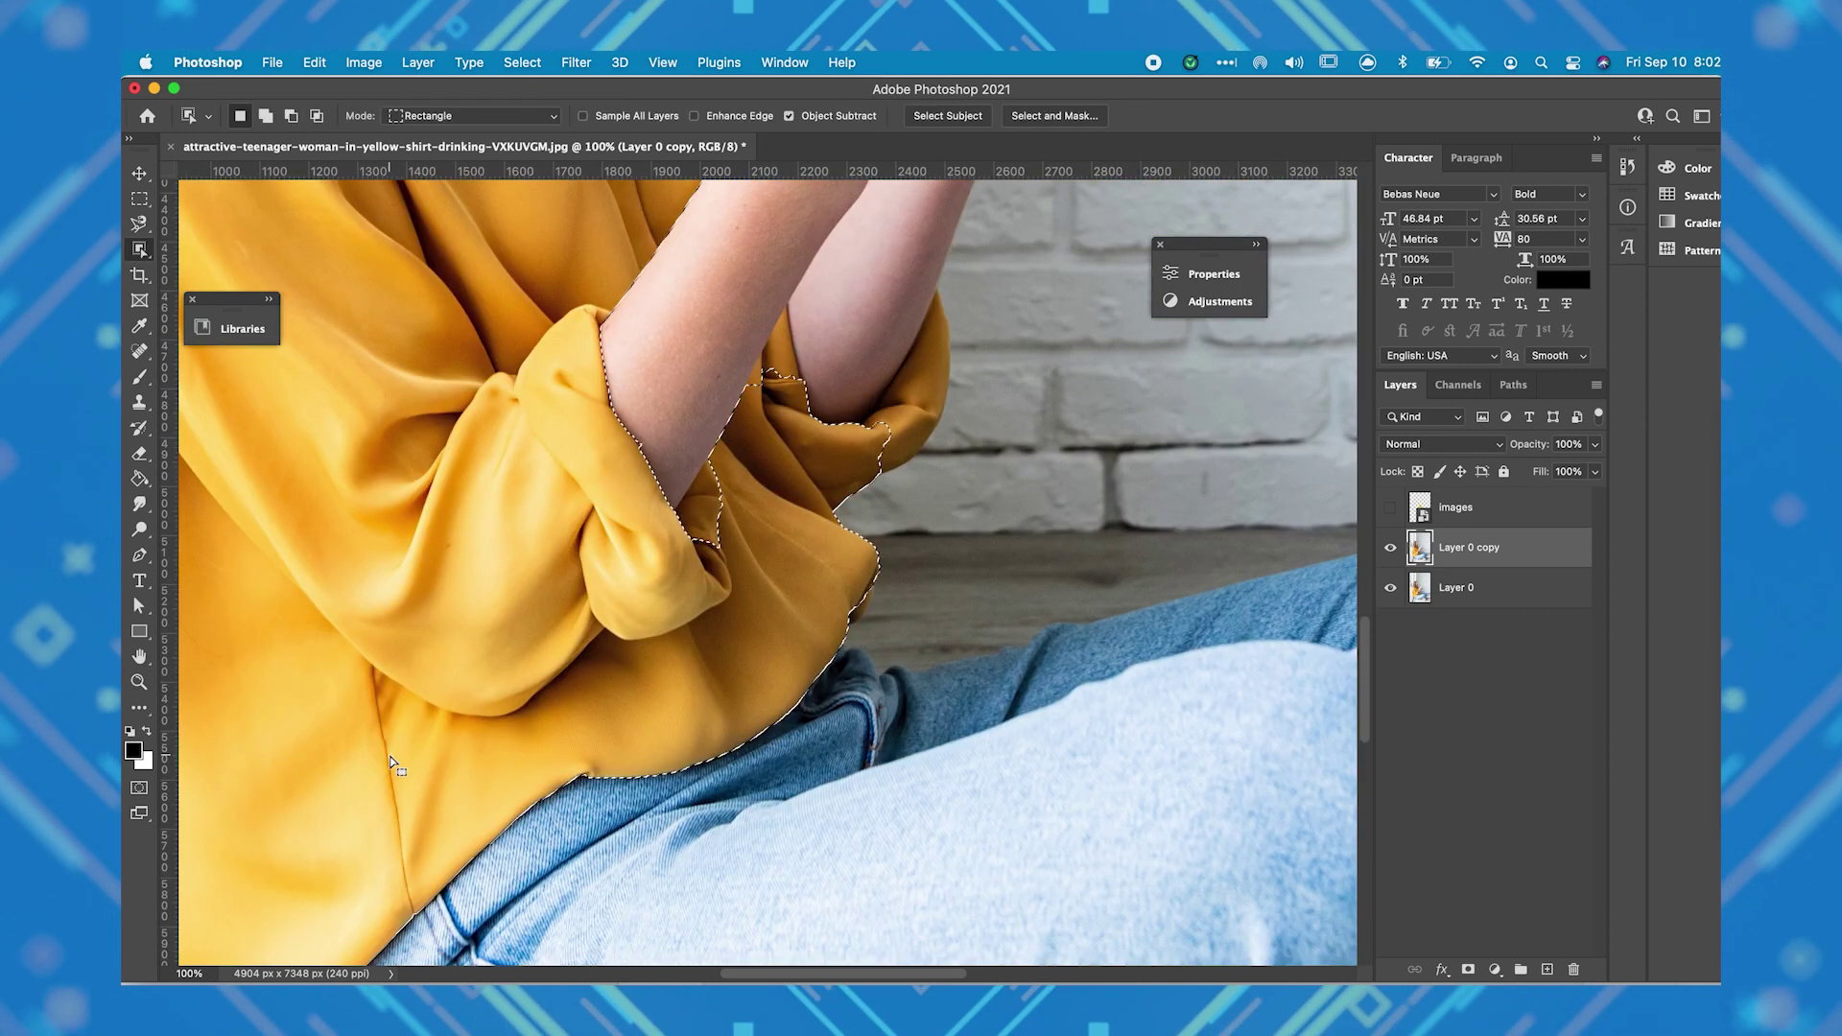
# Step: Add the missed sleeve areas near the elbow and tighten the selection edges
pyautogui.moveTo(576, 460); pyautogui.dragTo(605, 484)
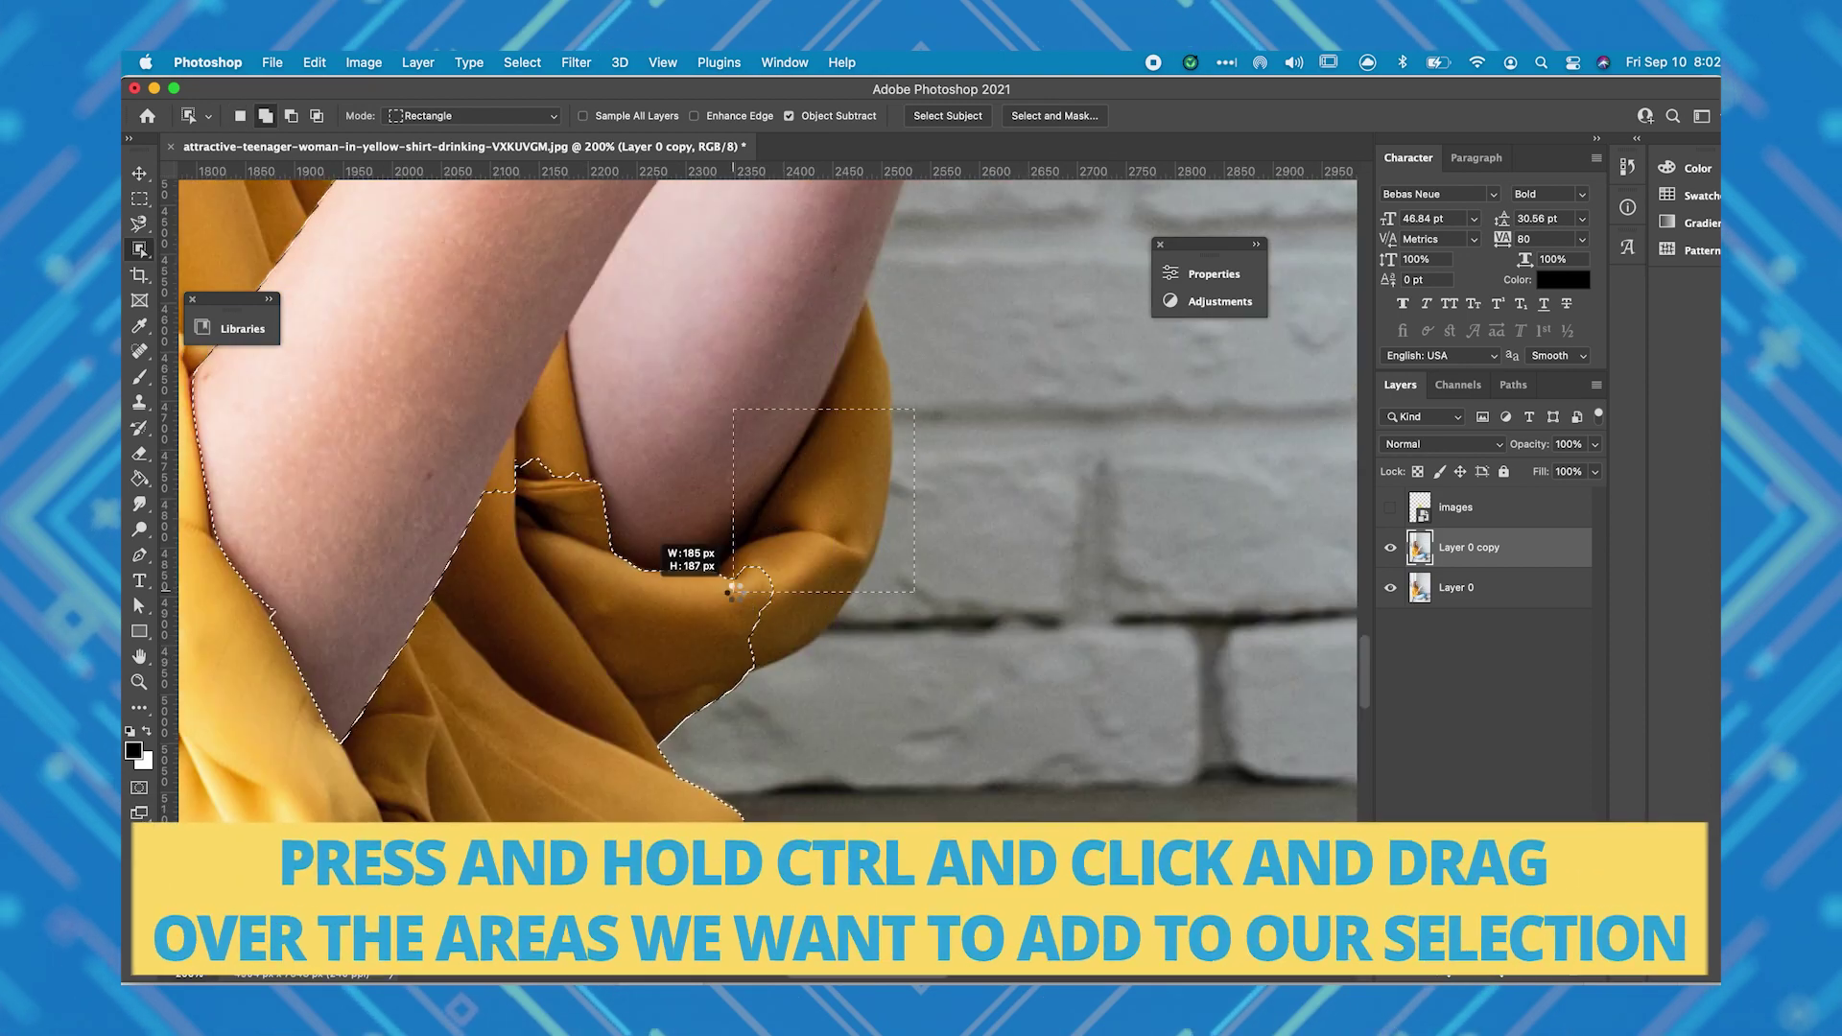
pyautogui.moveTo(662, 317); pyautogui.dragTo(683, 341)
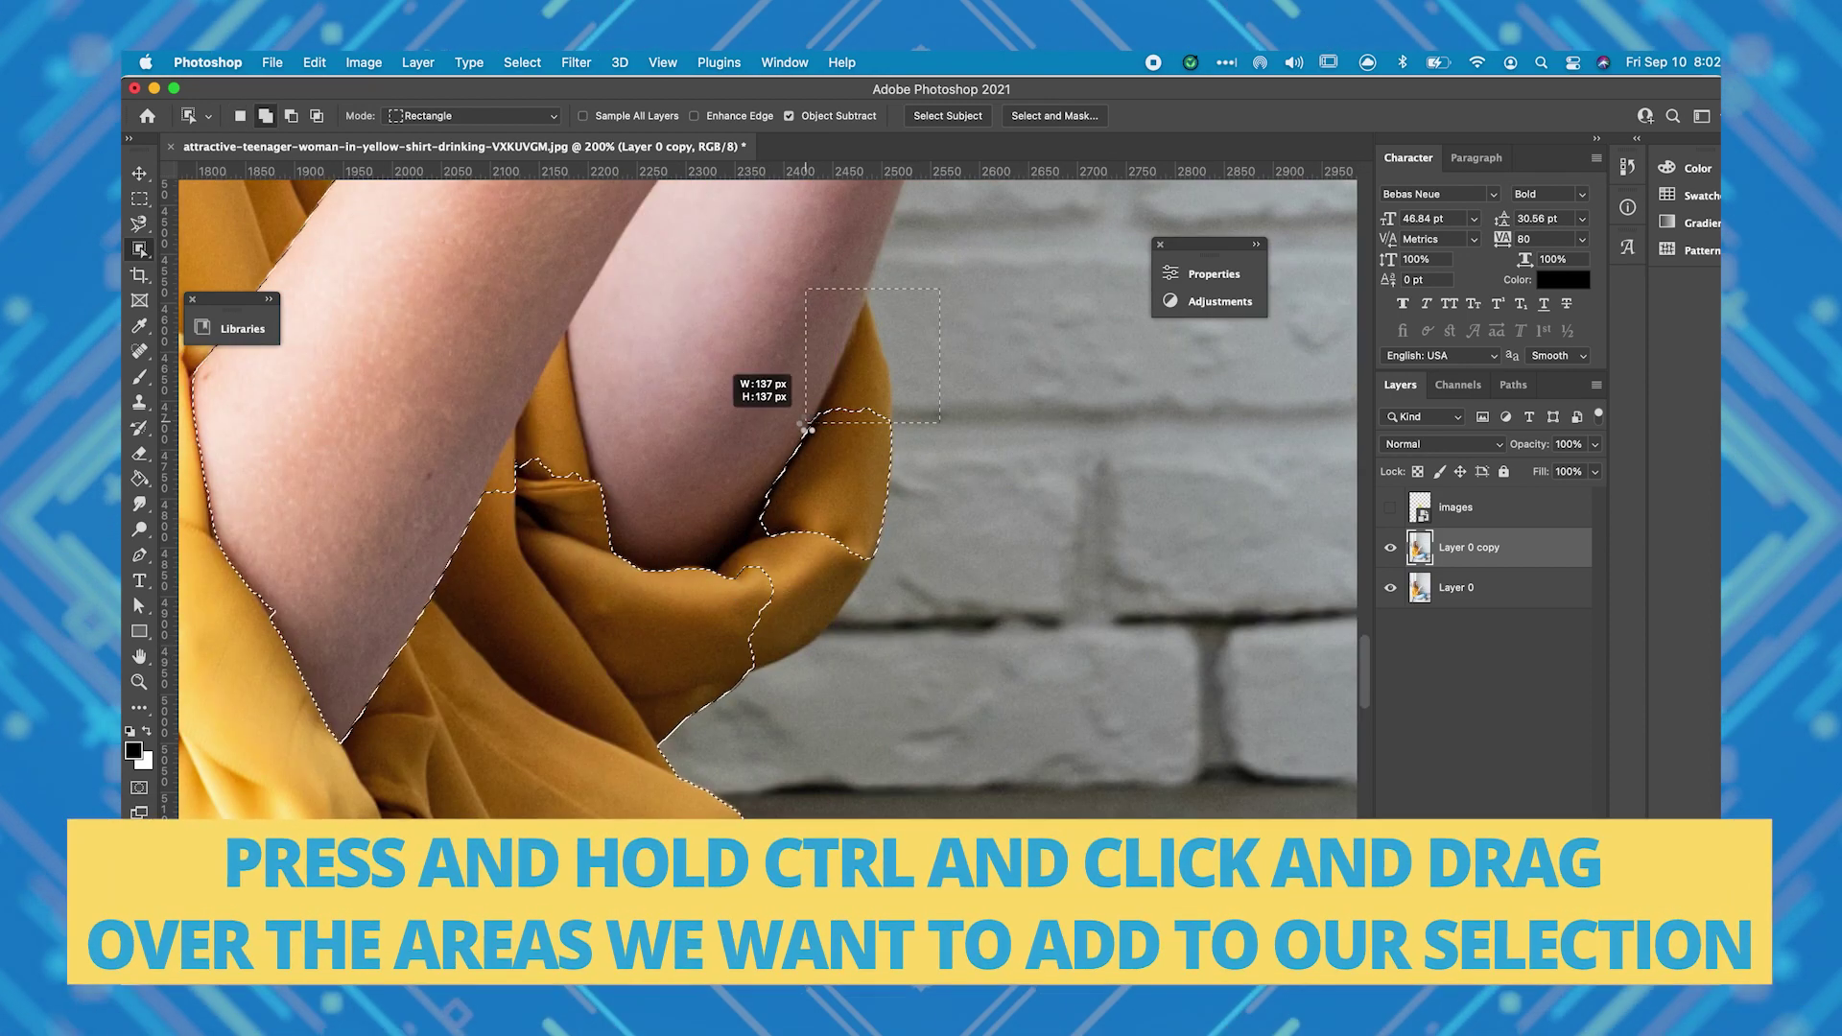
pyautogui.moveTo(509, 557); pyautogui.dragTo(538, 585)
pyautogui.moveTo(845, 316); pyautogui.dragTo(869, 359)
pyautogui.moveTo(412, 456); pyautogui.dragTo(431, 473)
pyautogui.moveTo(806, 379); pyautogui.dragTo(884, 423)
pyautogui.press('super+0')
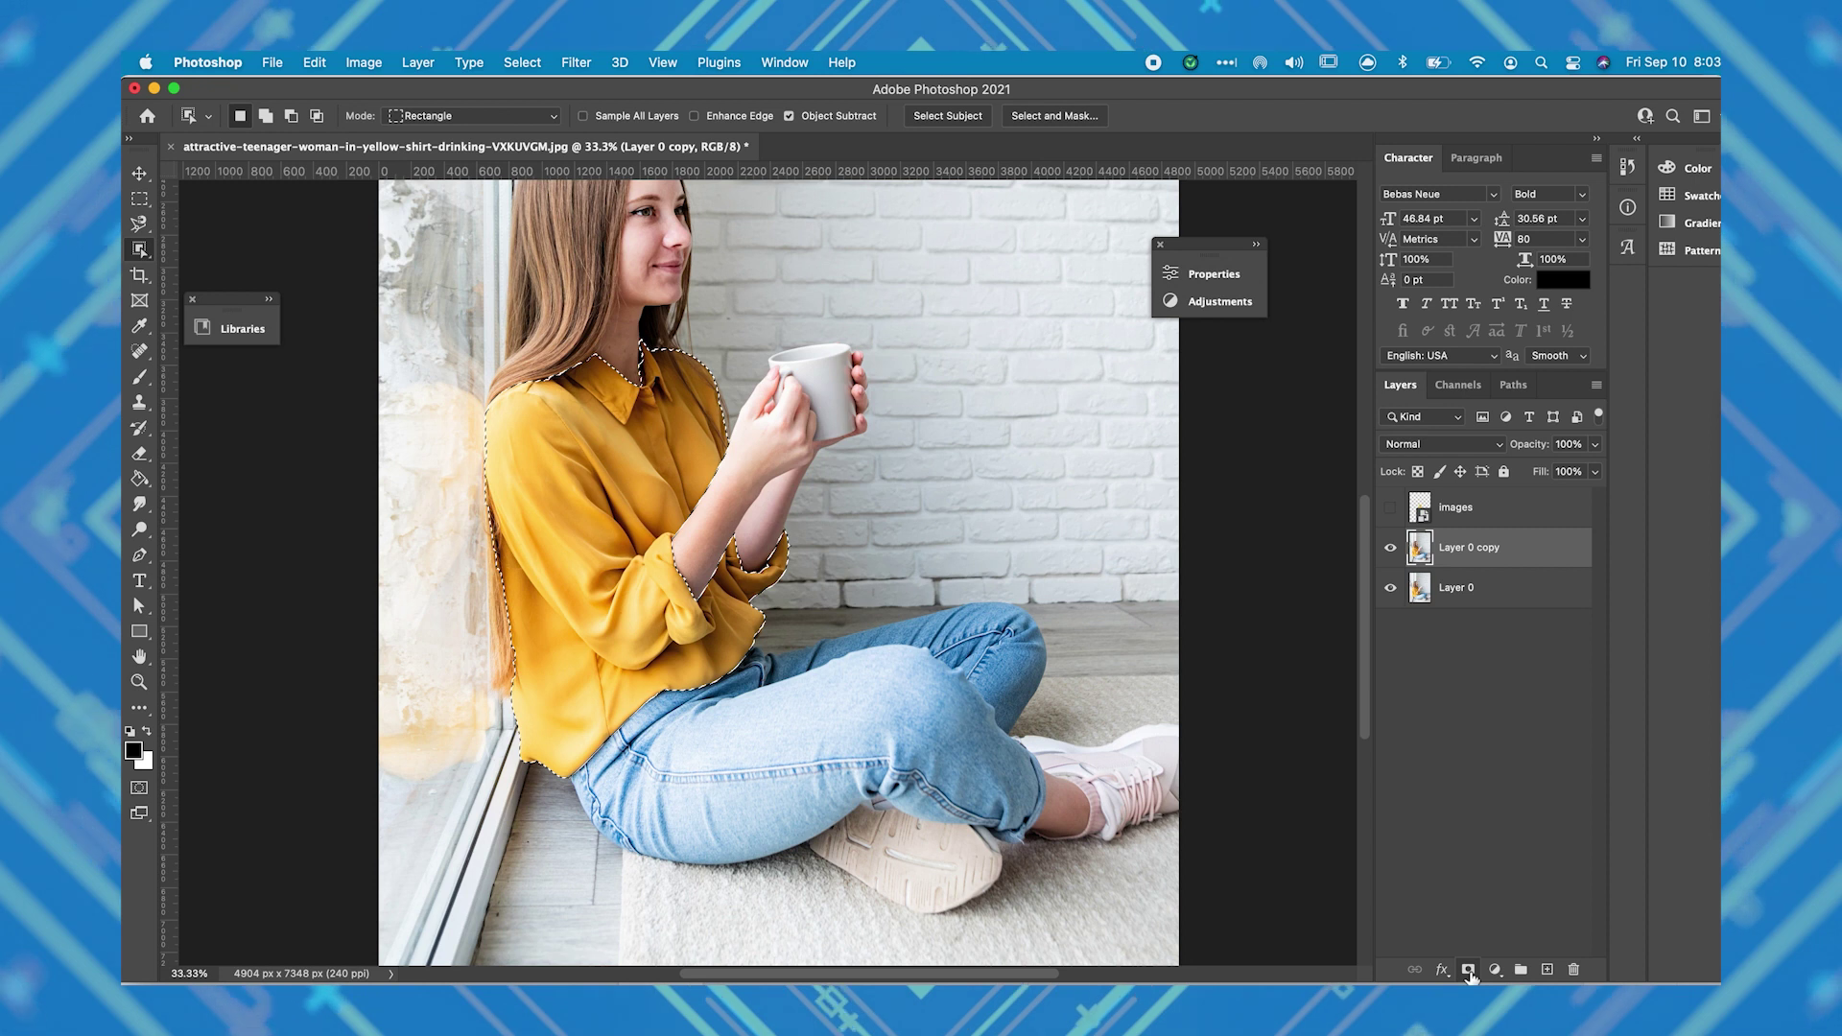
# Step: Mask Layer 0 copy to the shirt selection and hide Layer 0
pyautogui.click(1470, 971)
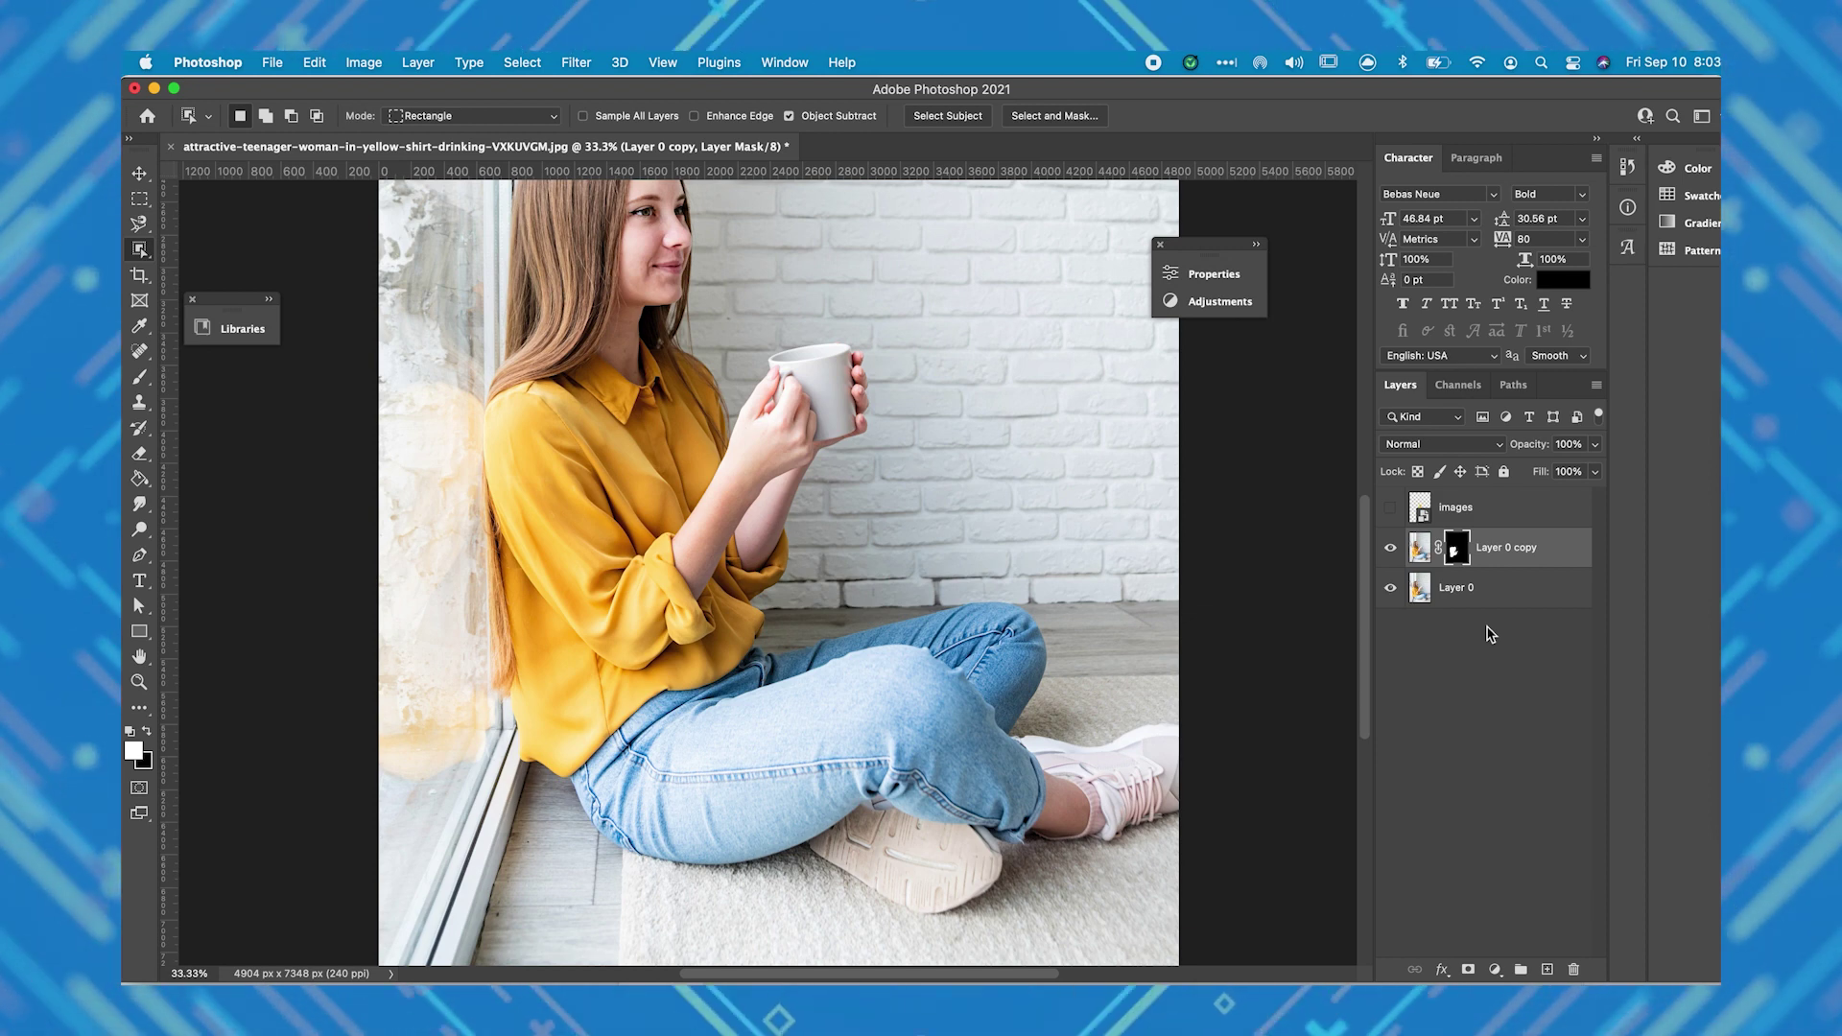
pyautogui.click(1395, 593)
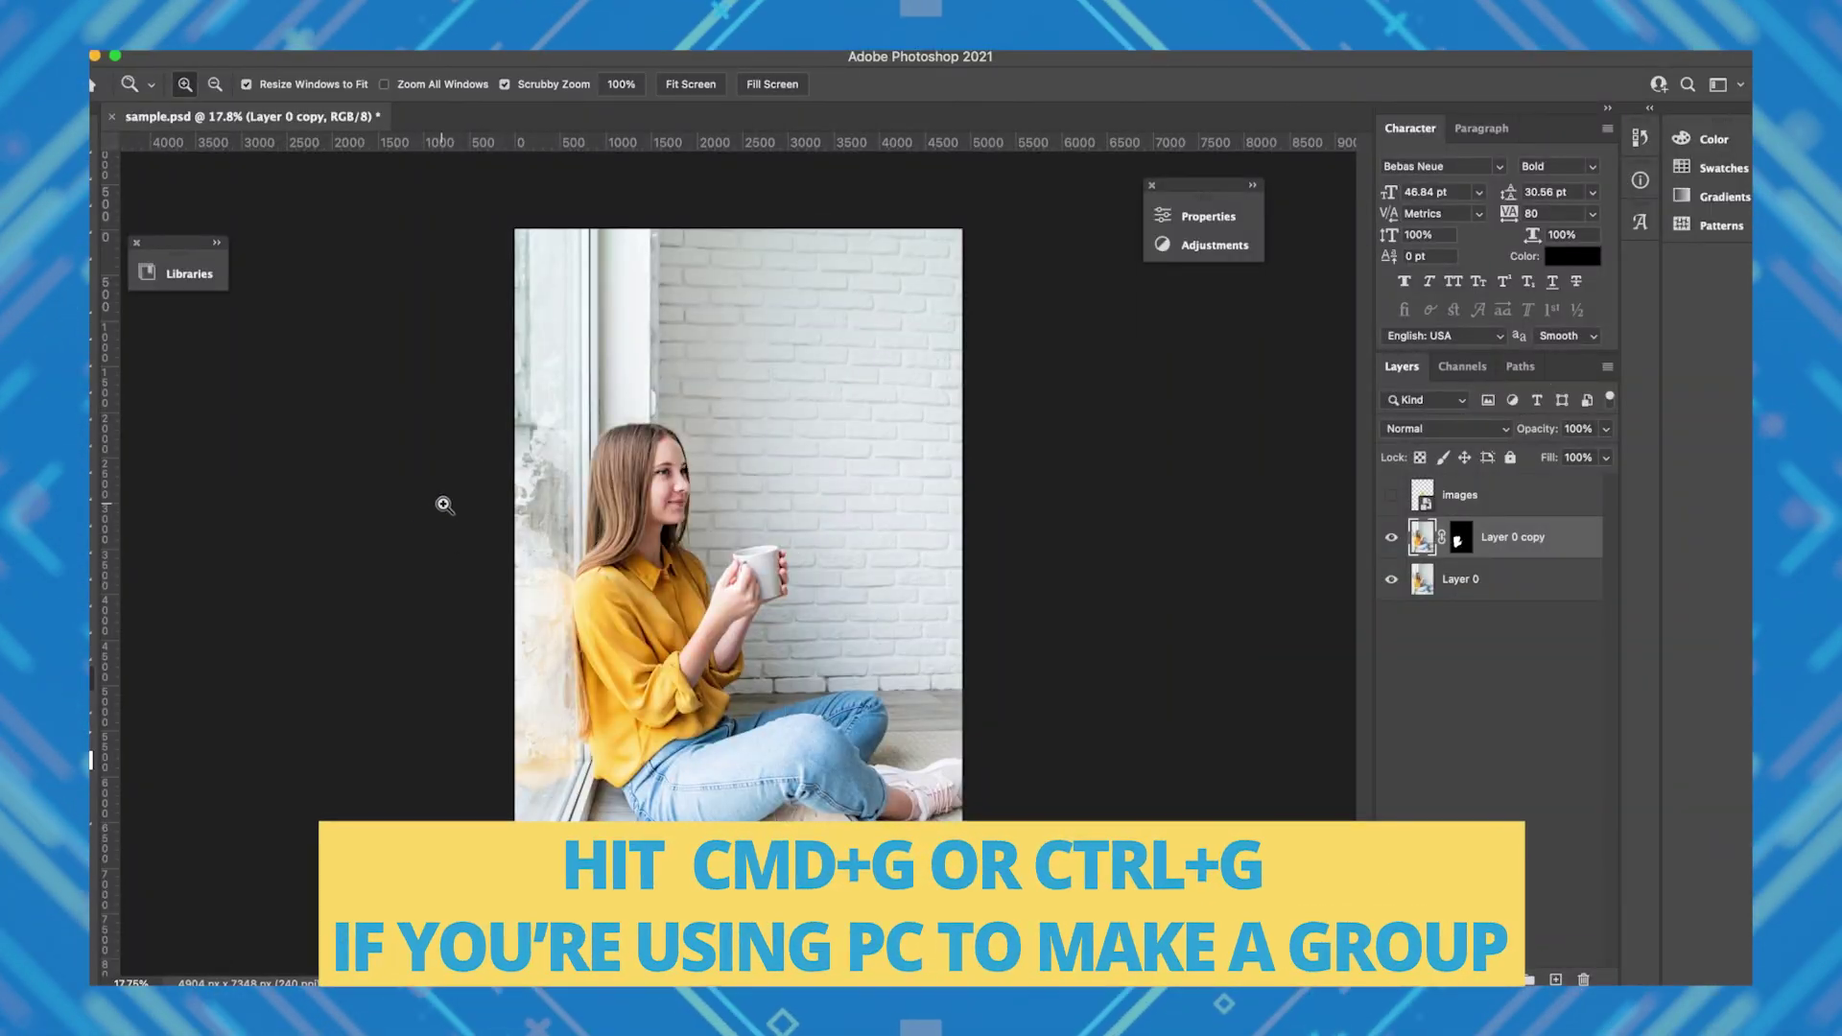
# Step: Group Layer 0 copy into Group 1, show the logo layer, and reselect Layer 0 copy
pyautogui.press('super+g')
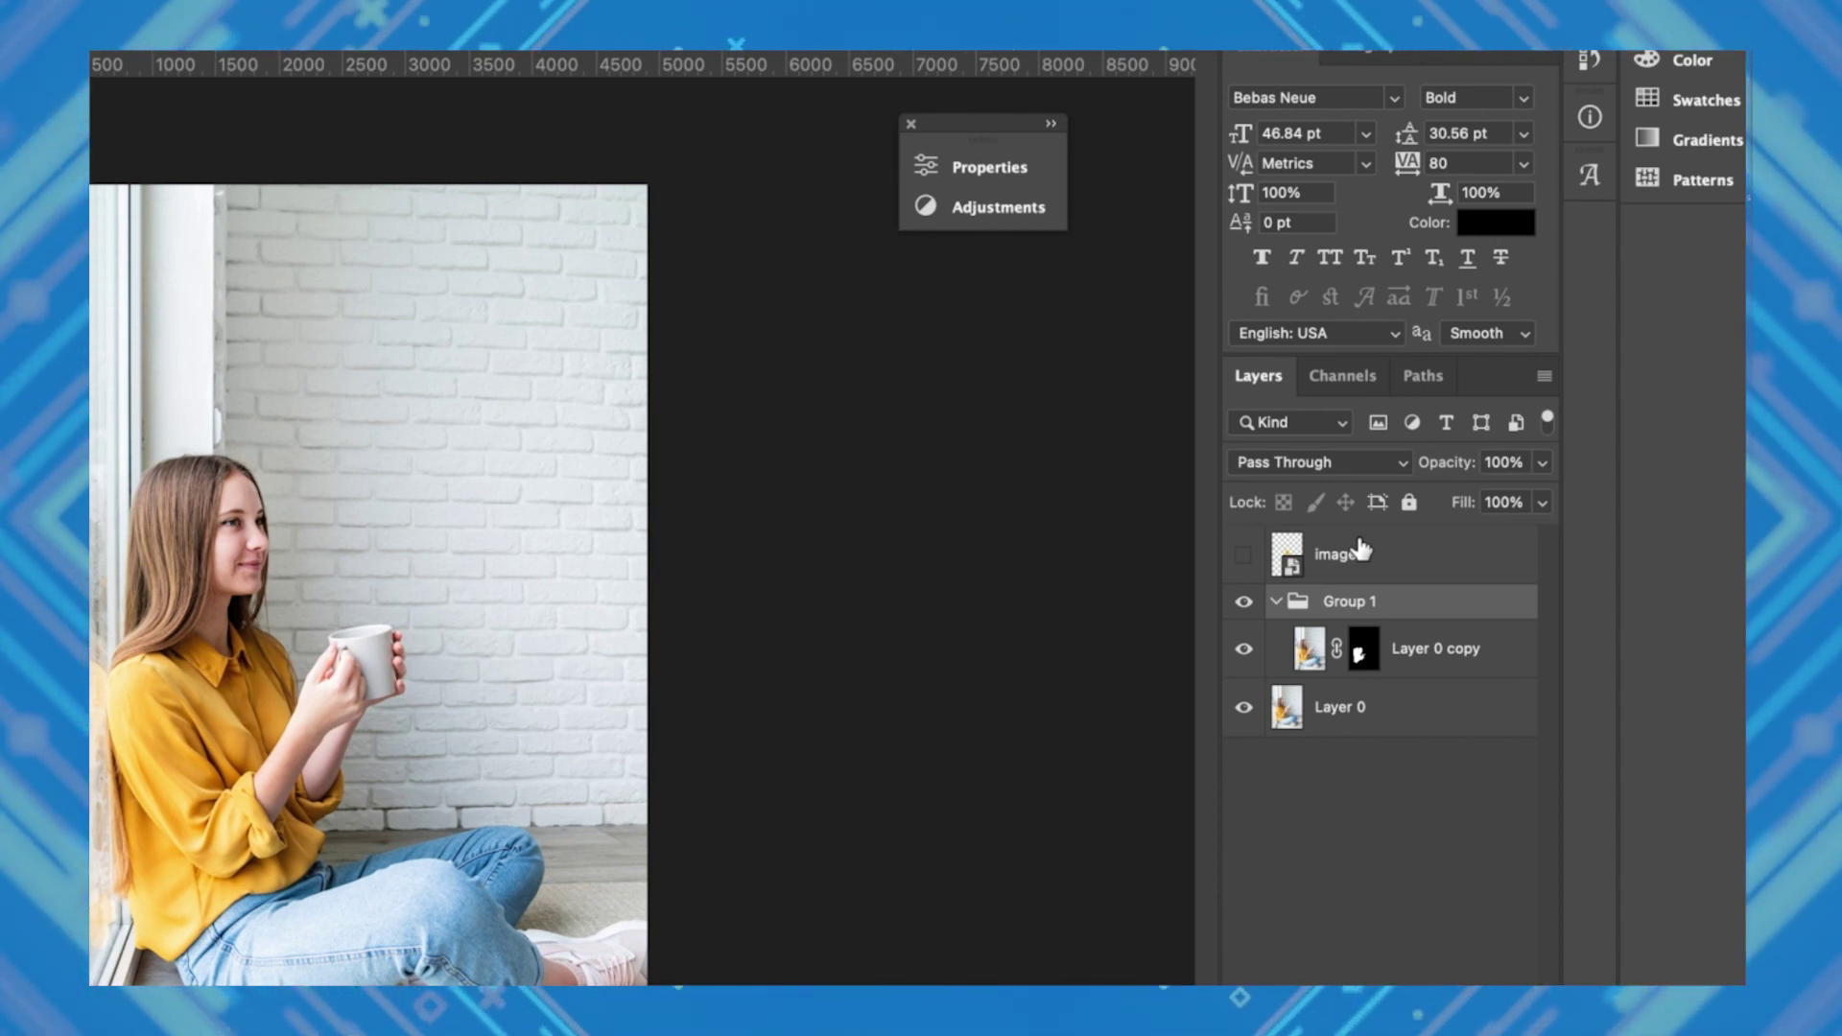
pyautogui.click(1244, 554)
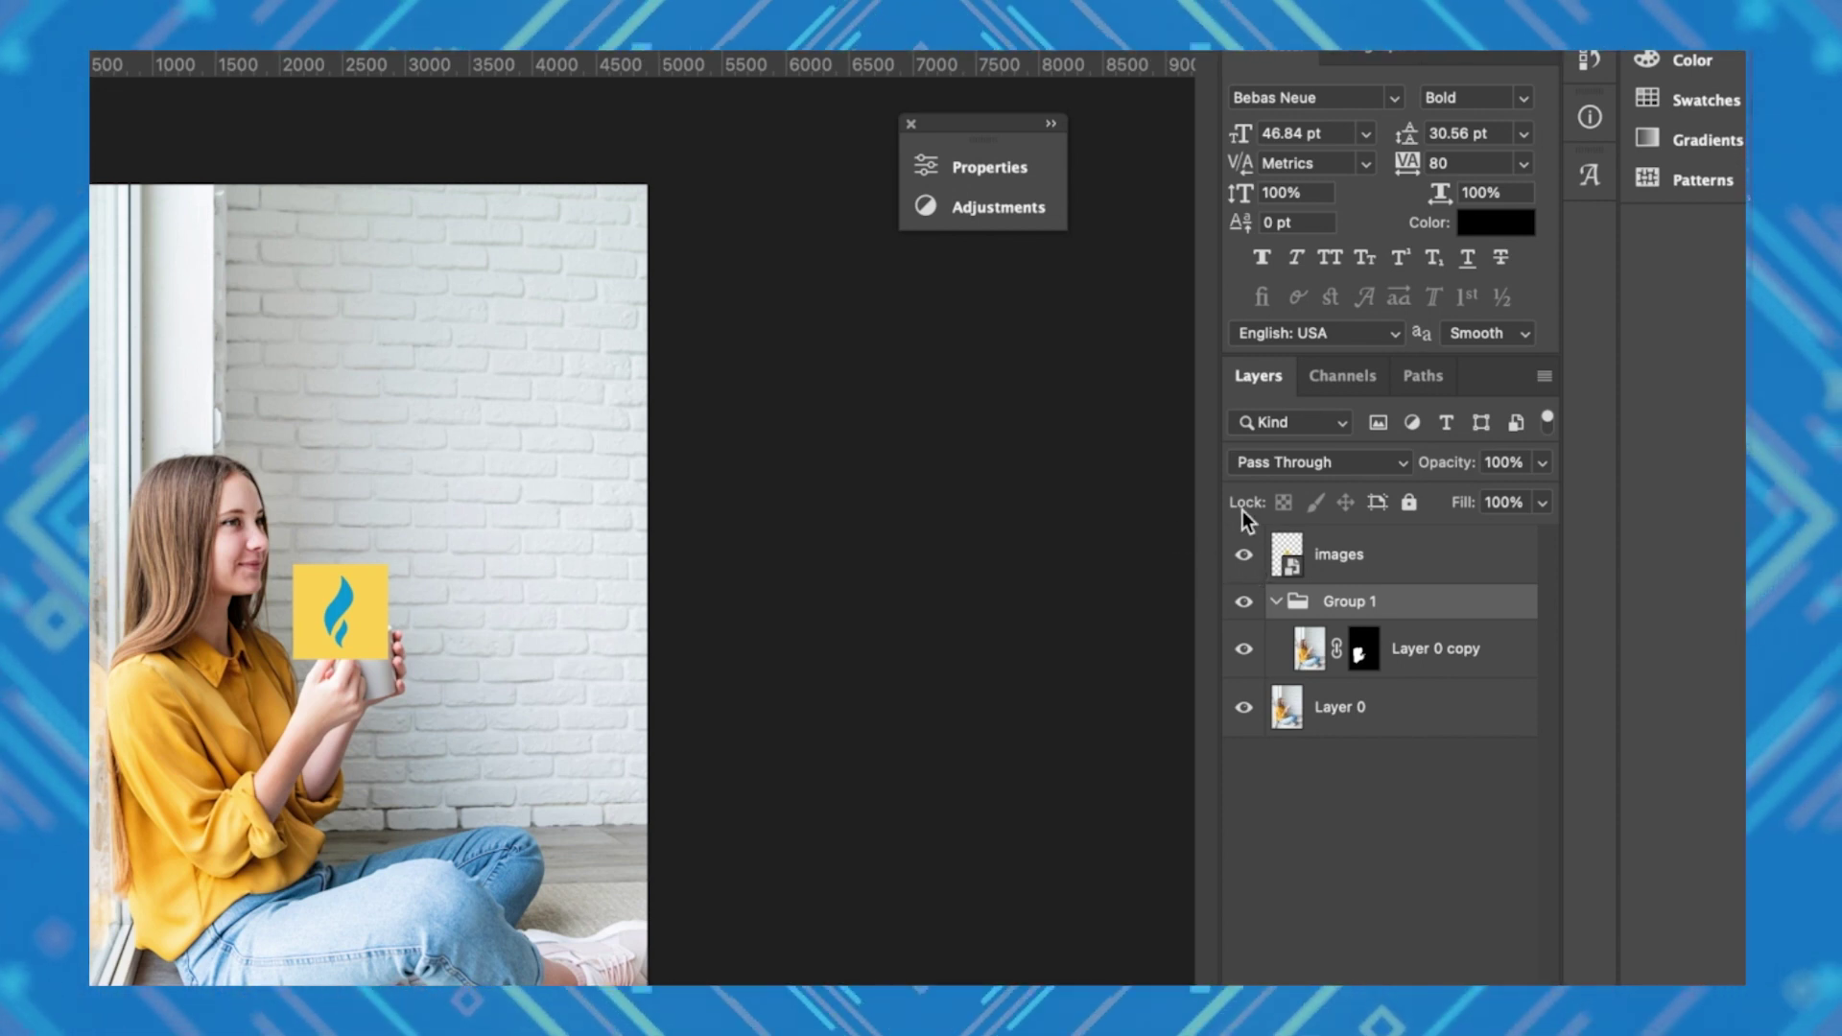
pyautogui.click(1430, 656)
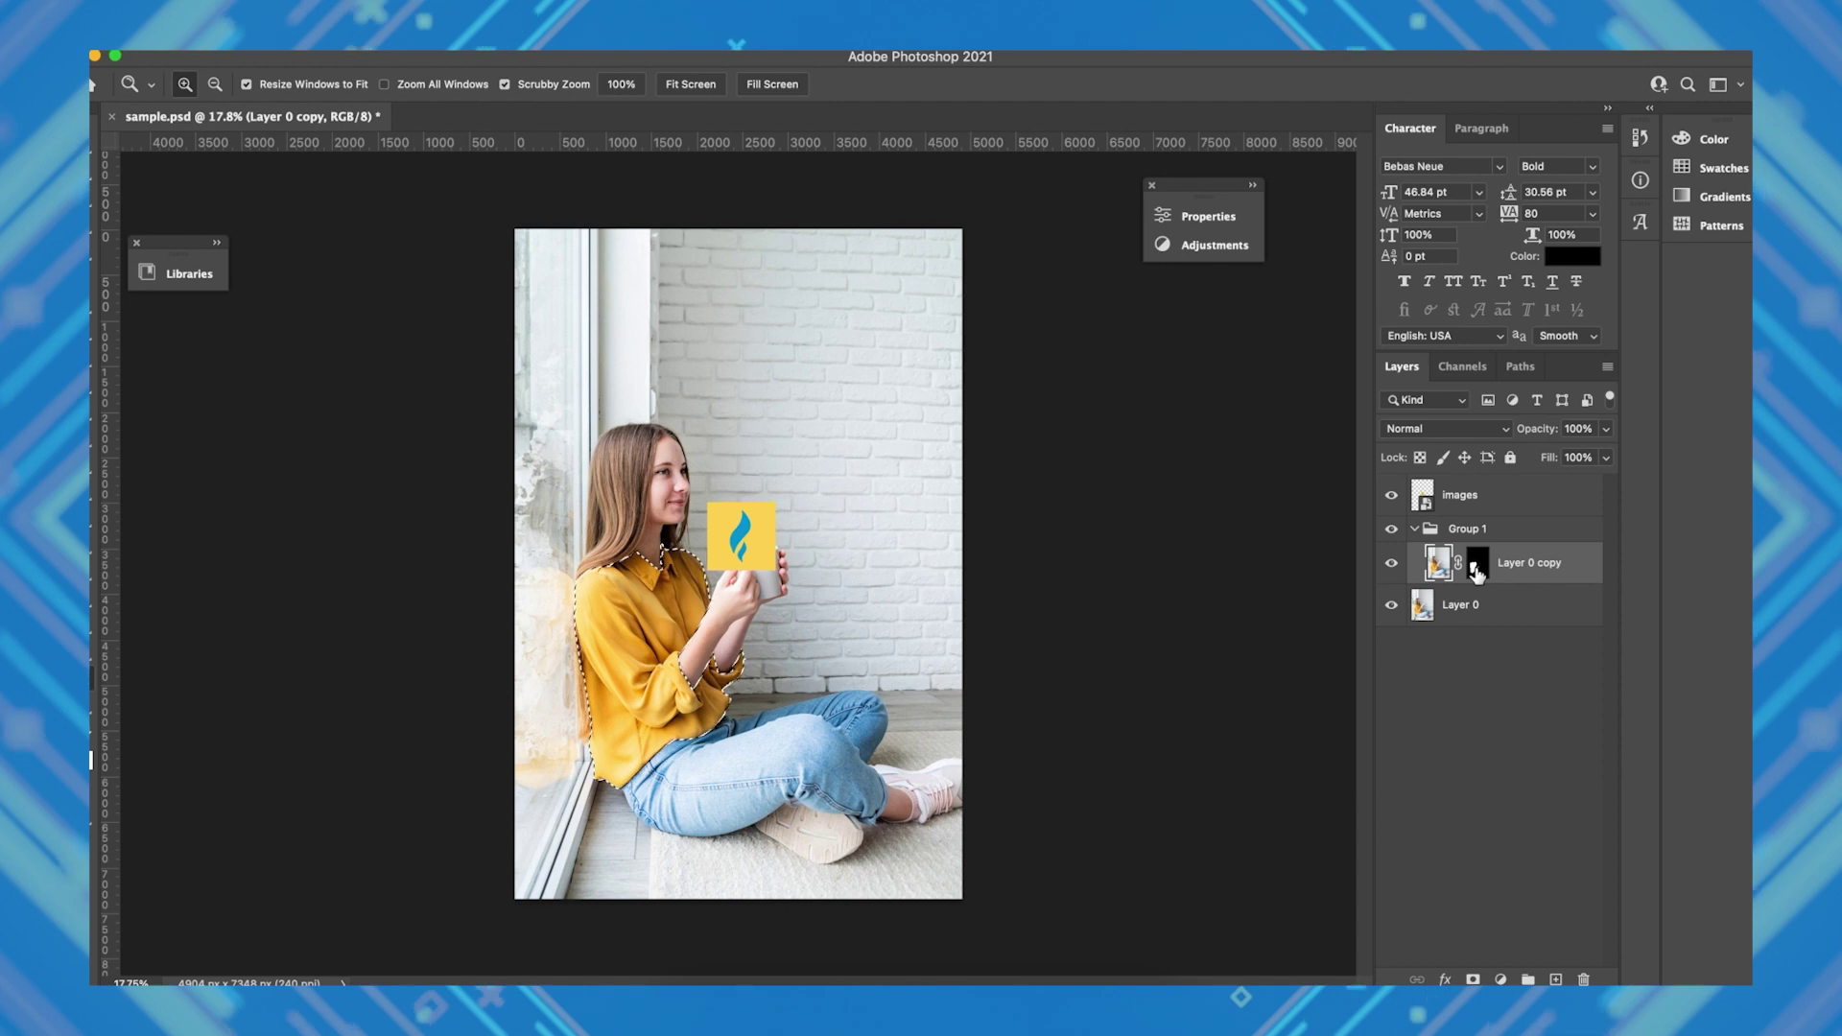
# Step: Add a Solid Color fill sampled from the mug logo's blue, blended in Hue mode
pyautogui.click(1501, 980)
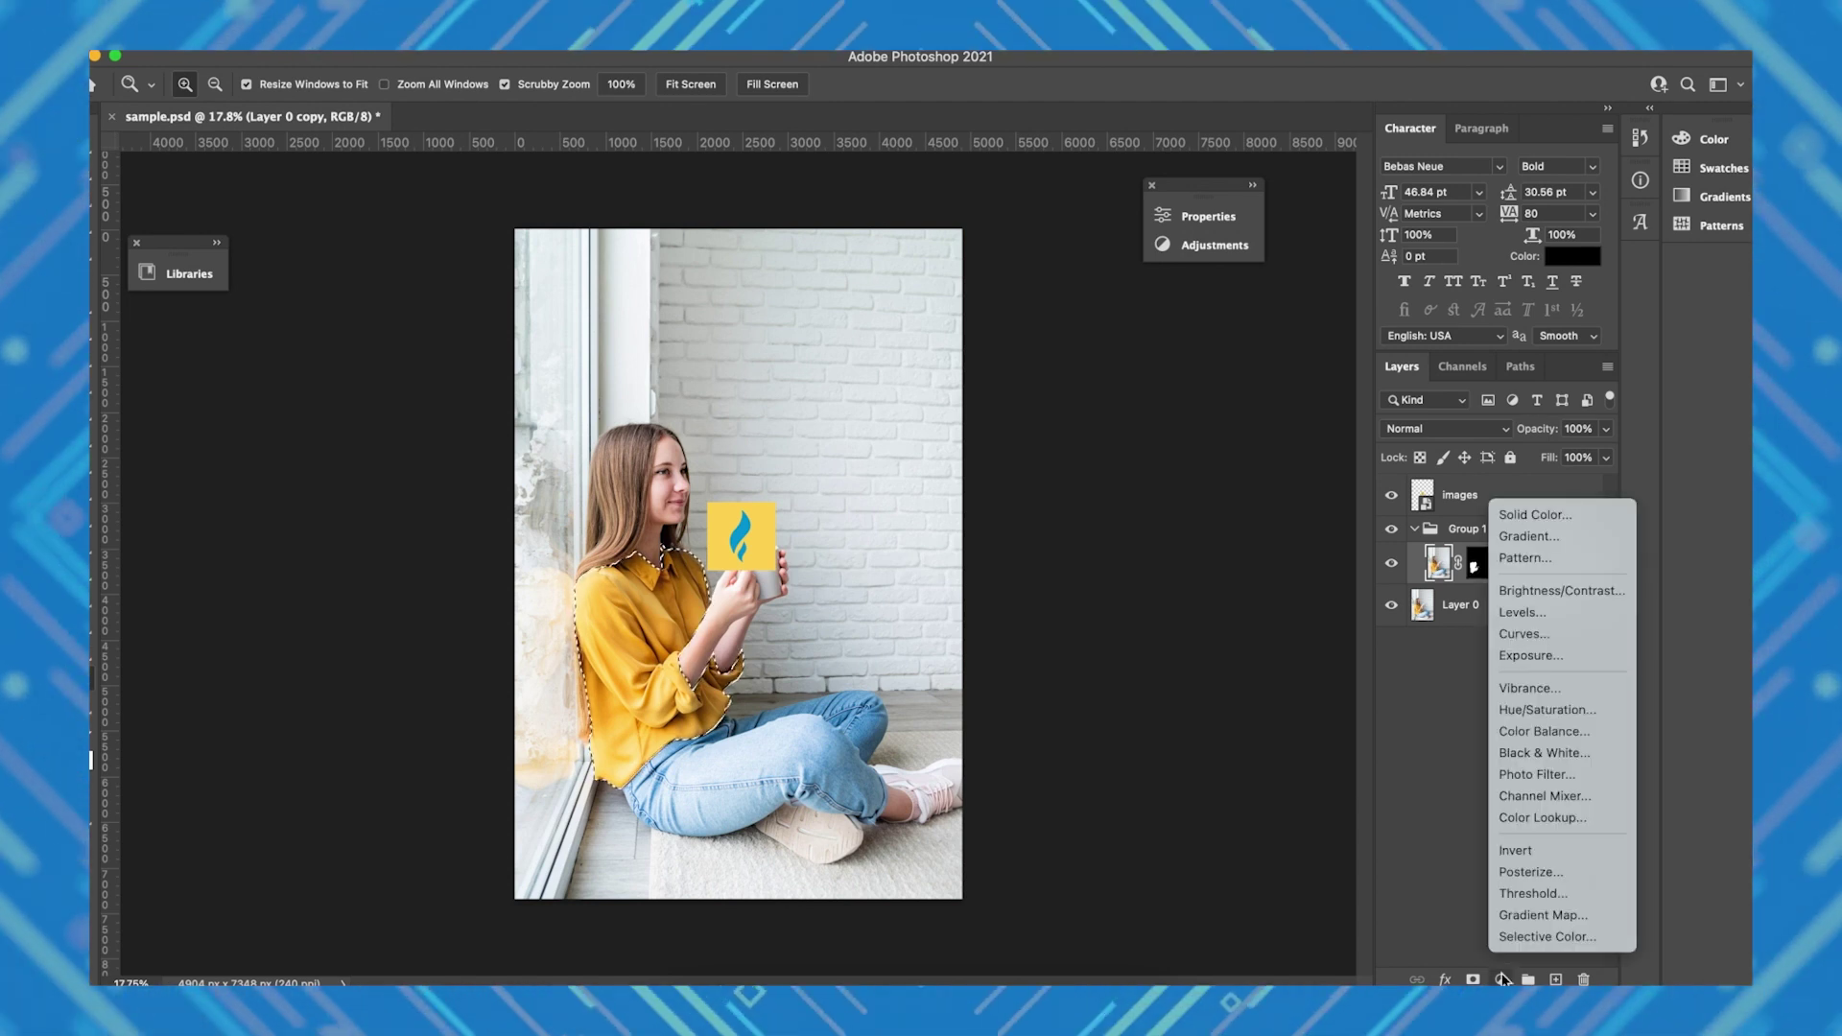
pyautogui.click(1539, 514)
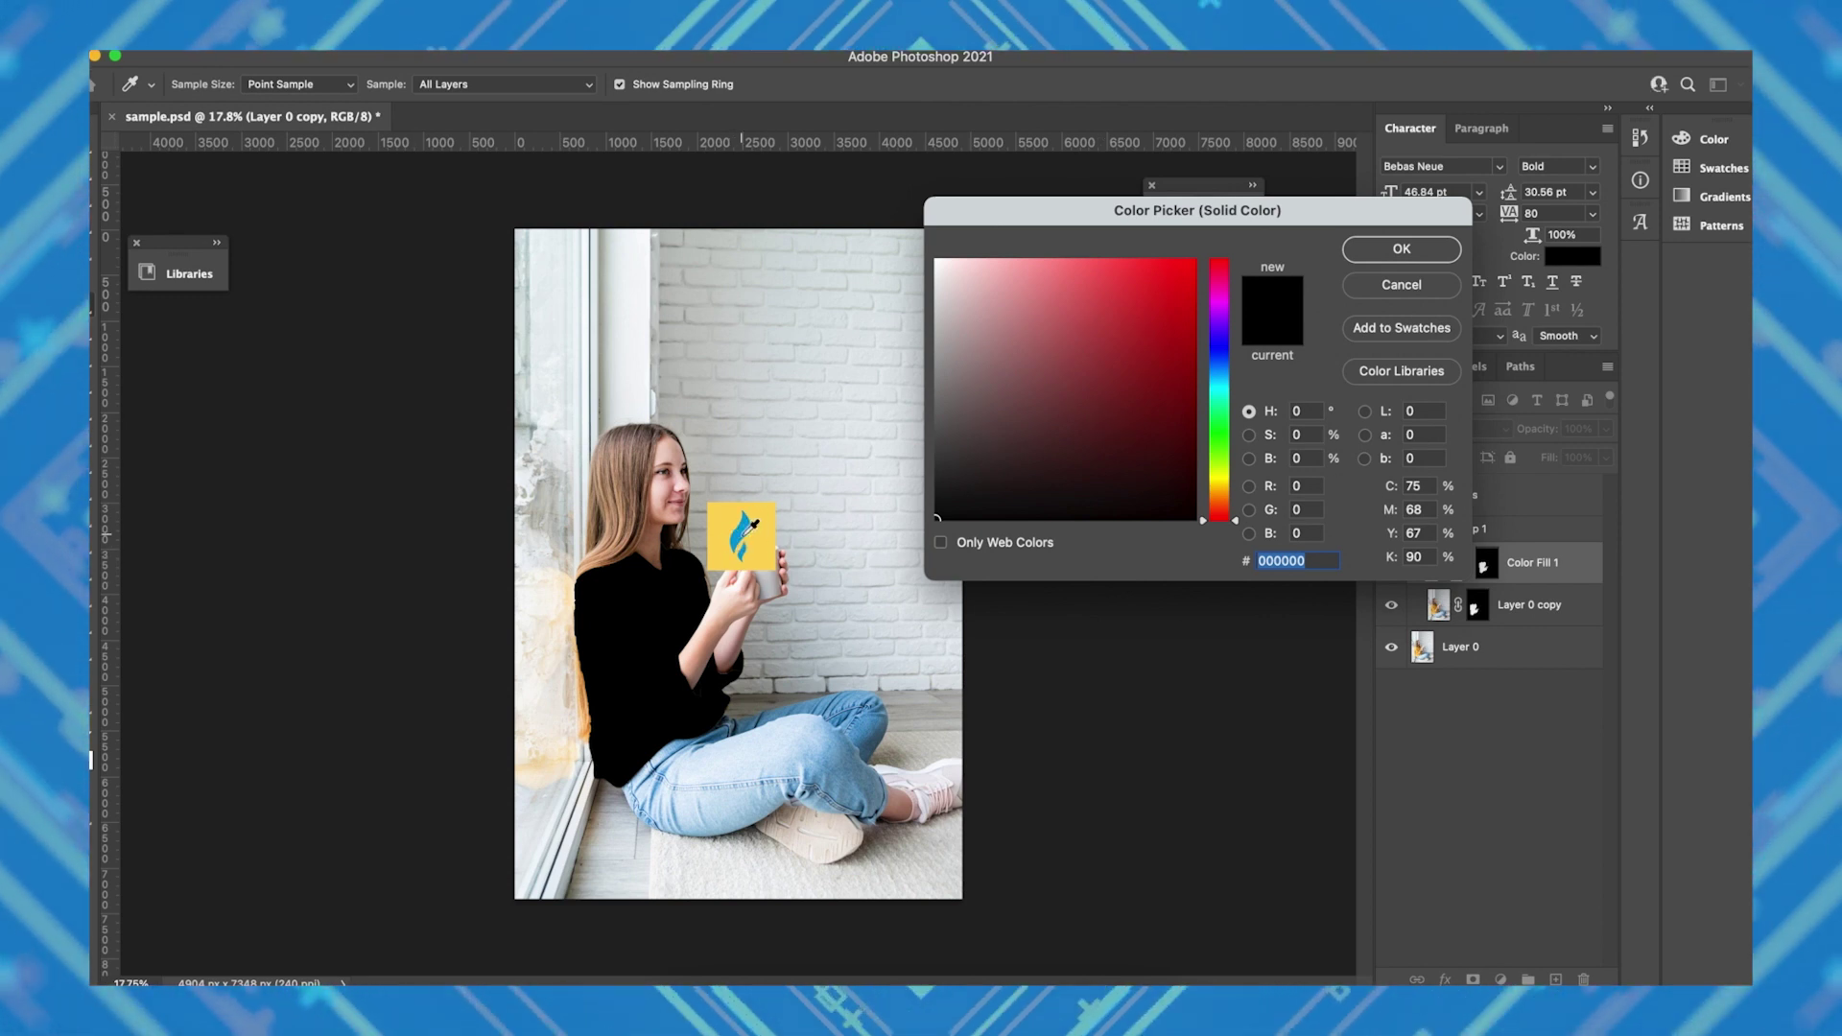
pyautogui.click(744, 539)
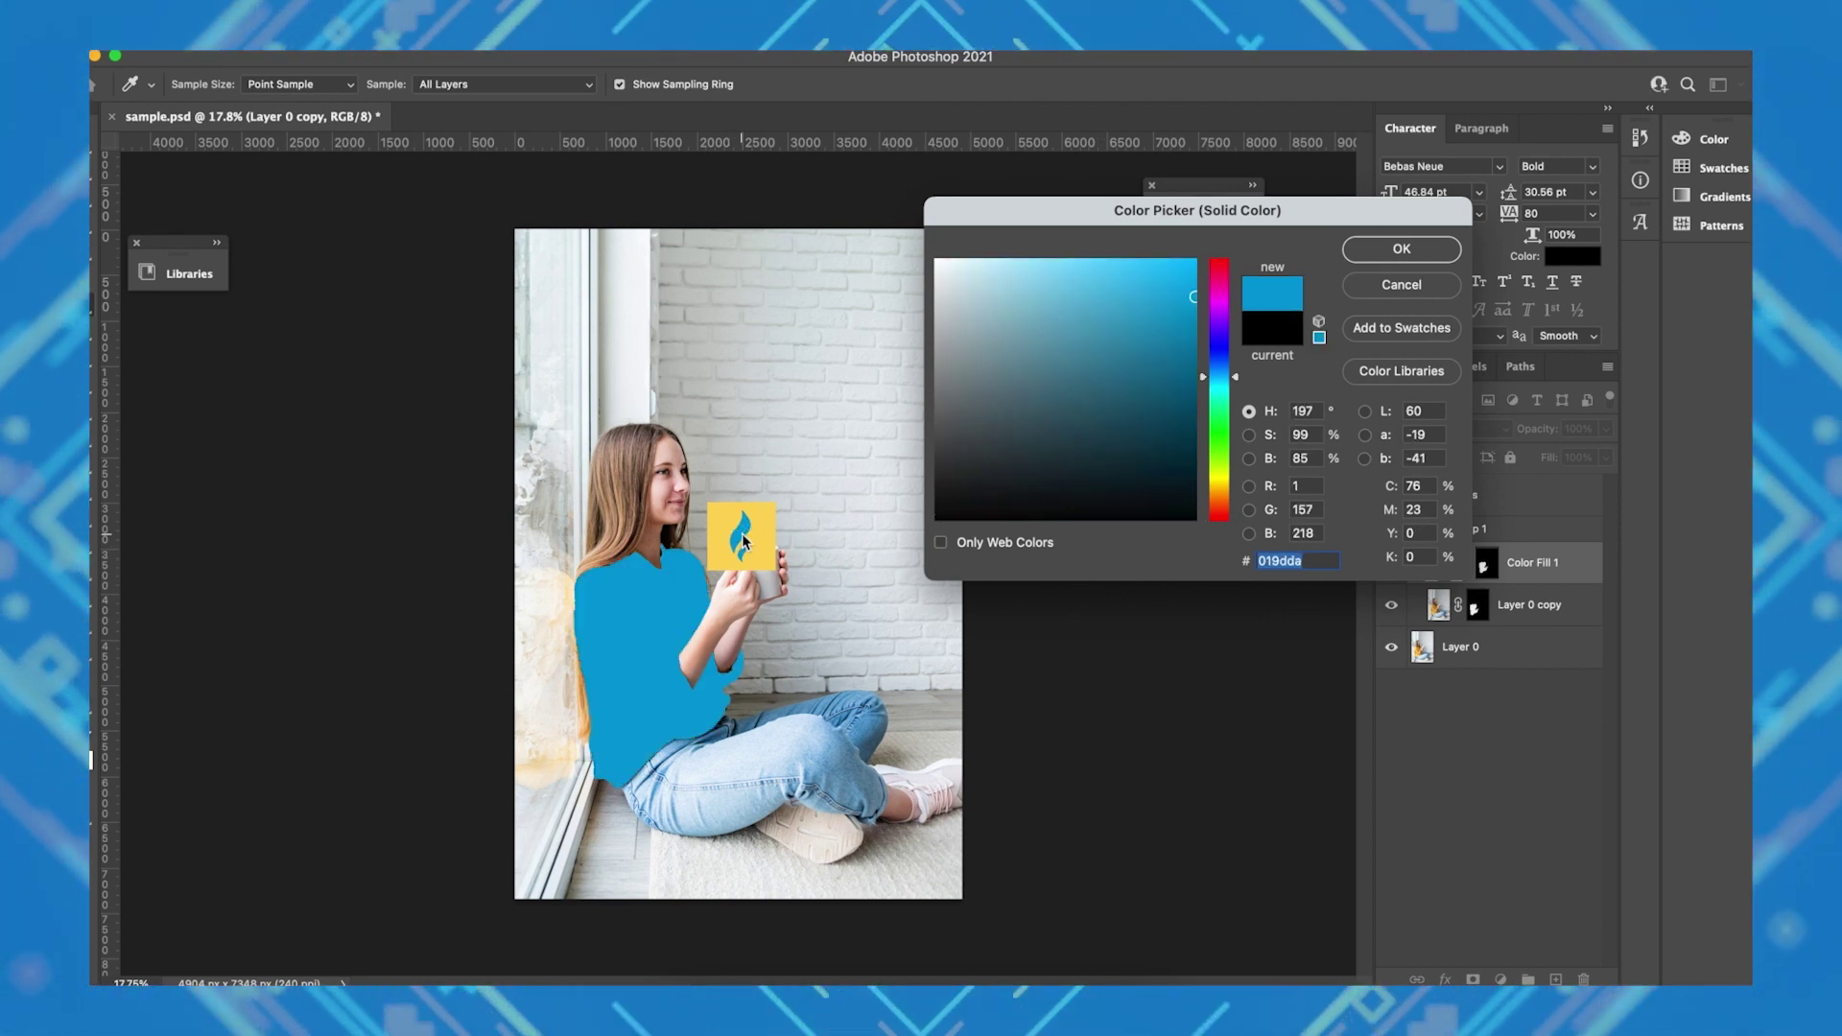
pyautogui.click(1406, 250)
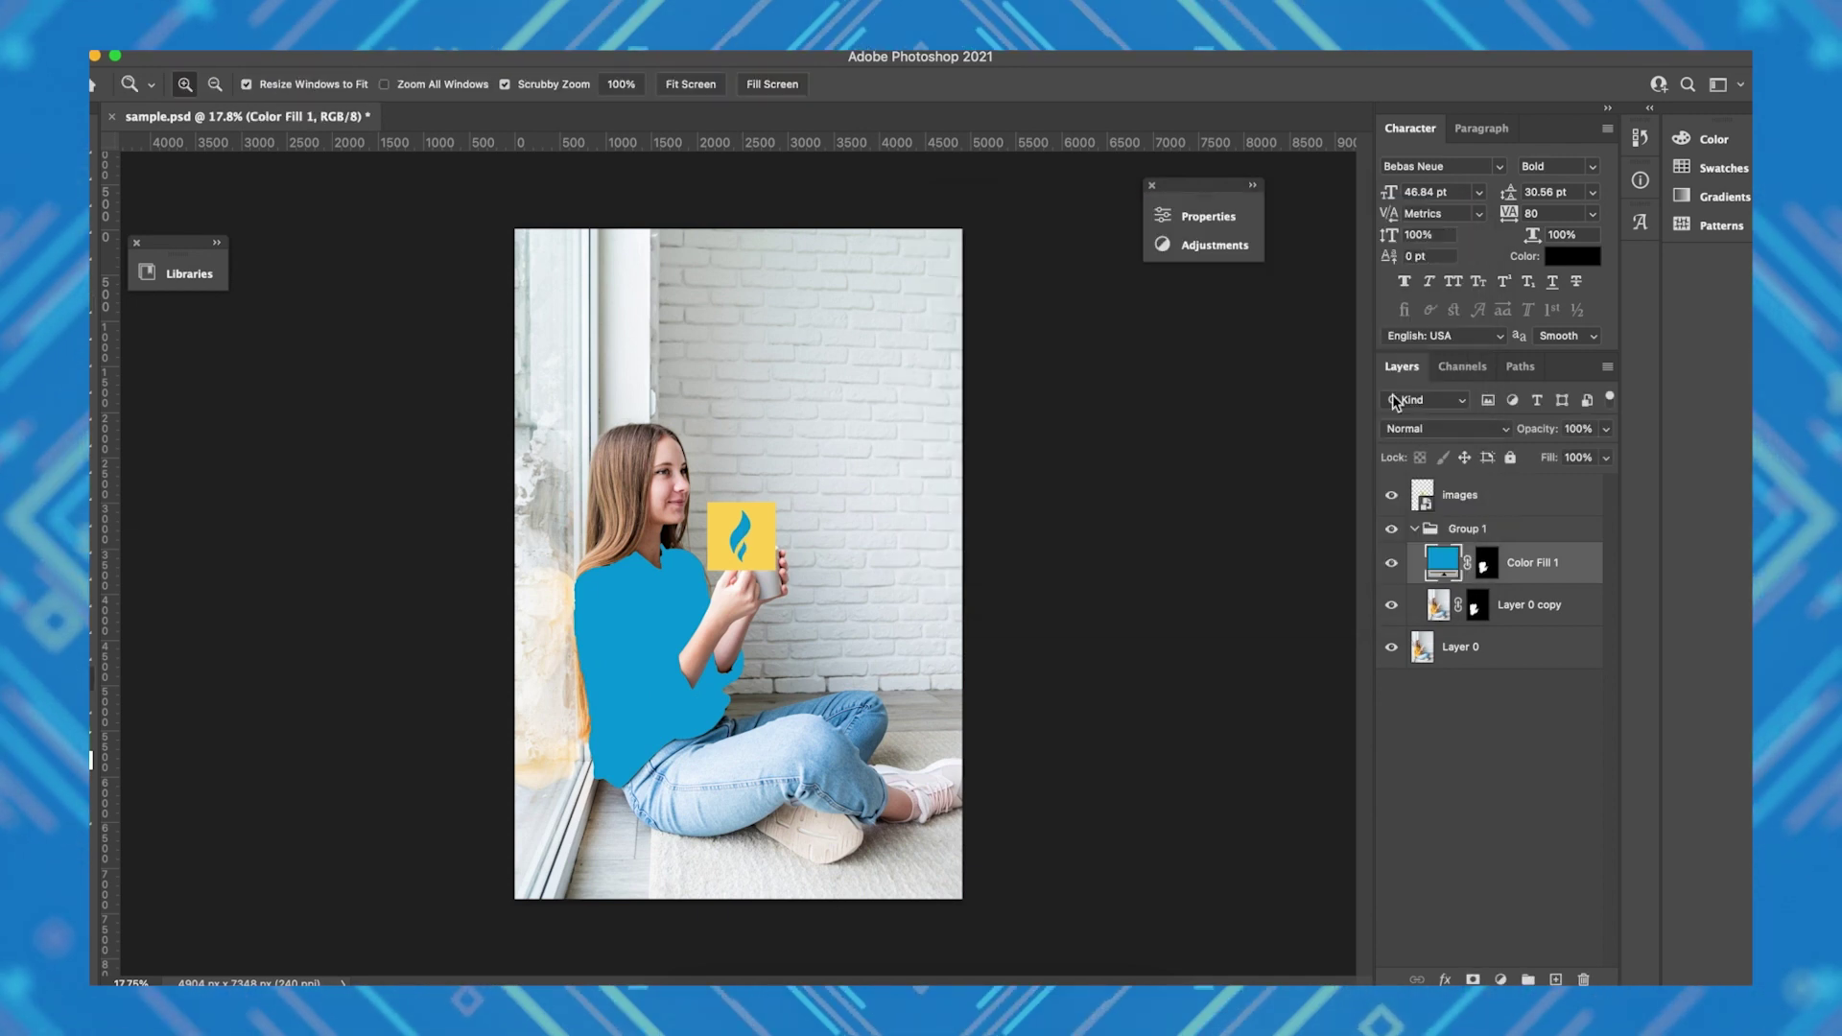
pyautogui.click(1449, 438)
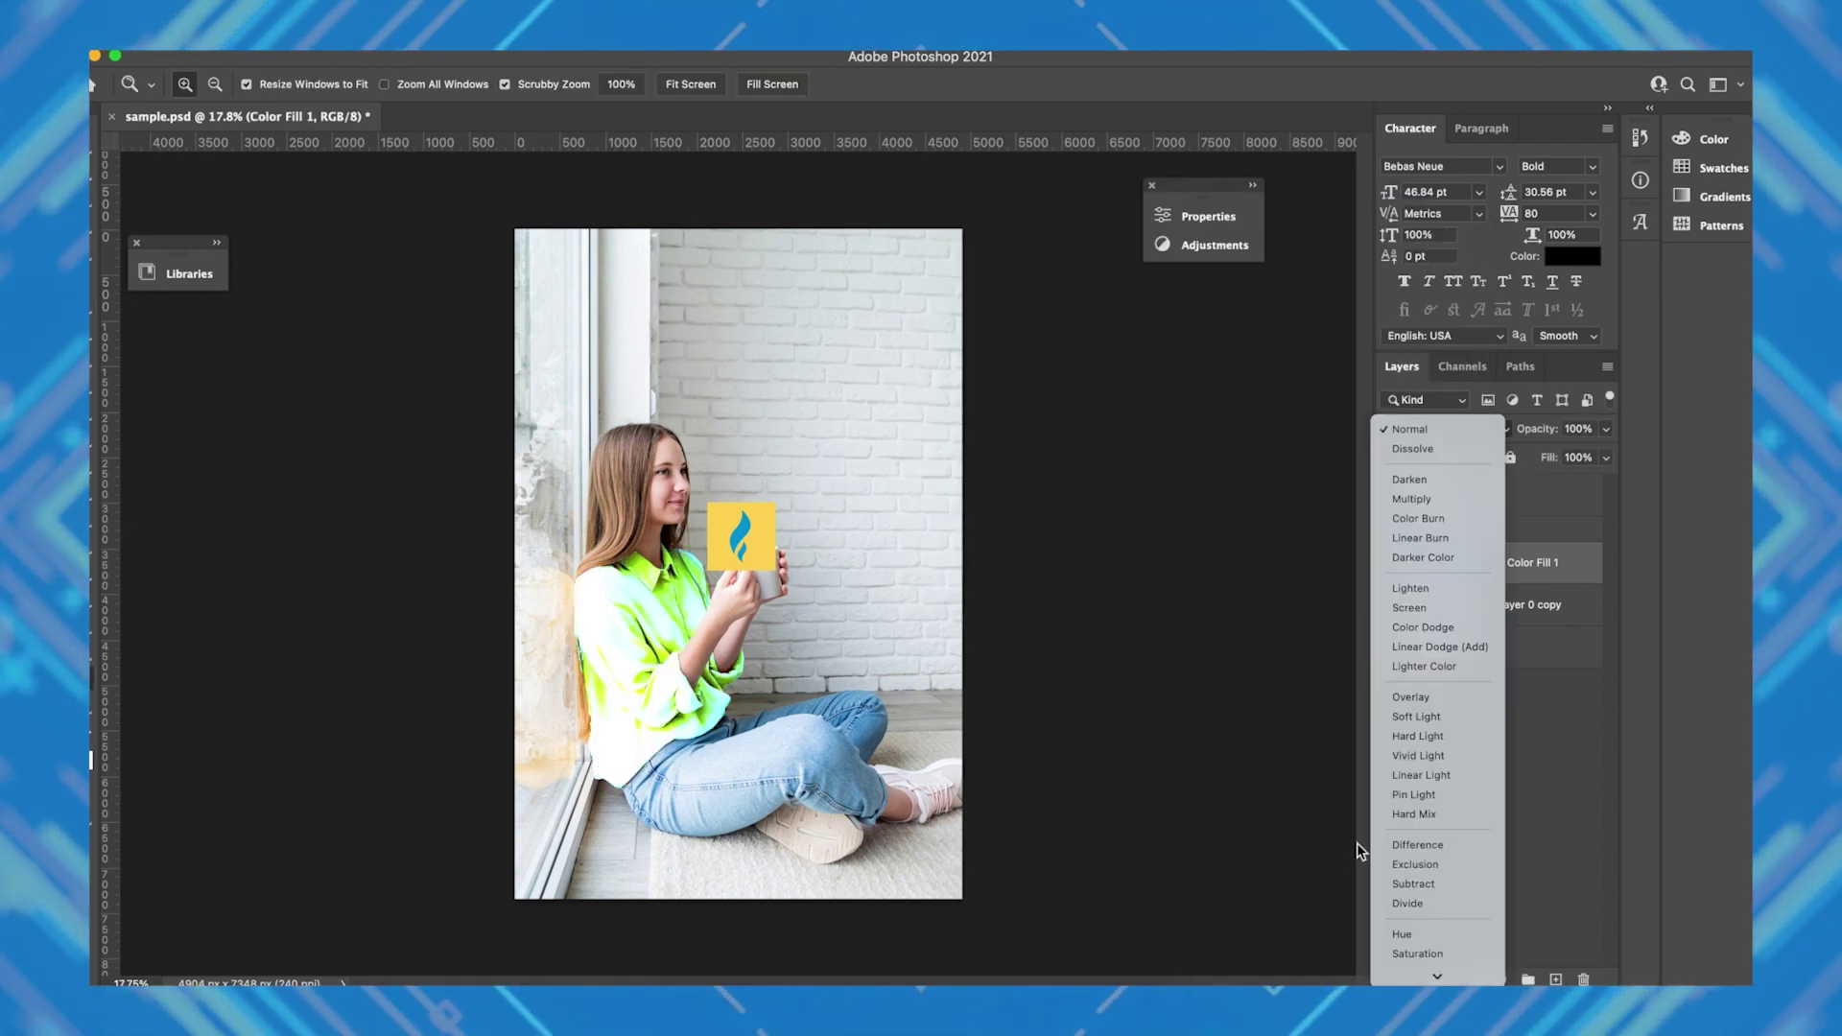
pyautogui.click(1413, 933)
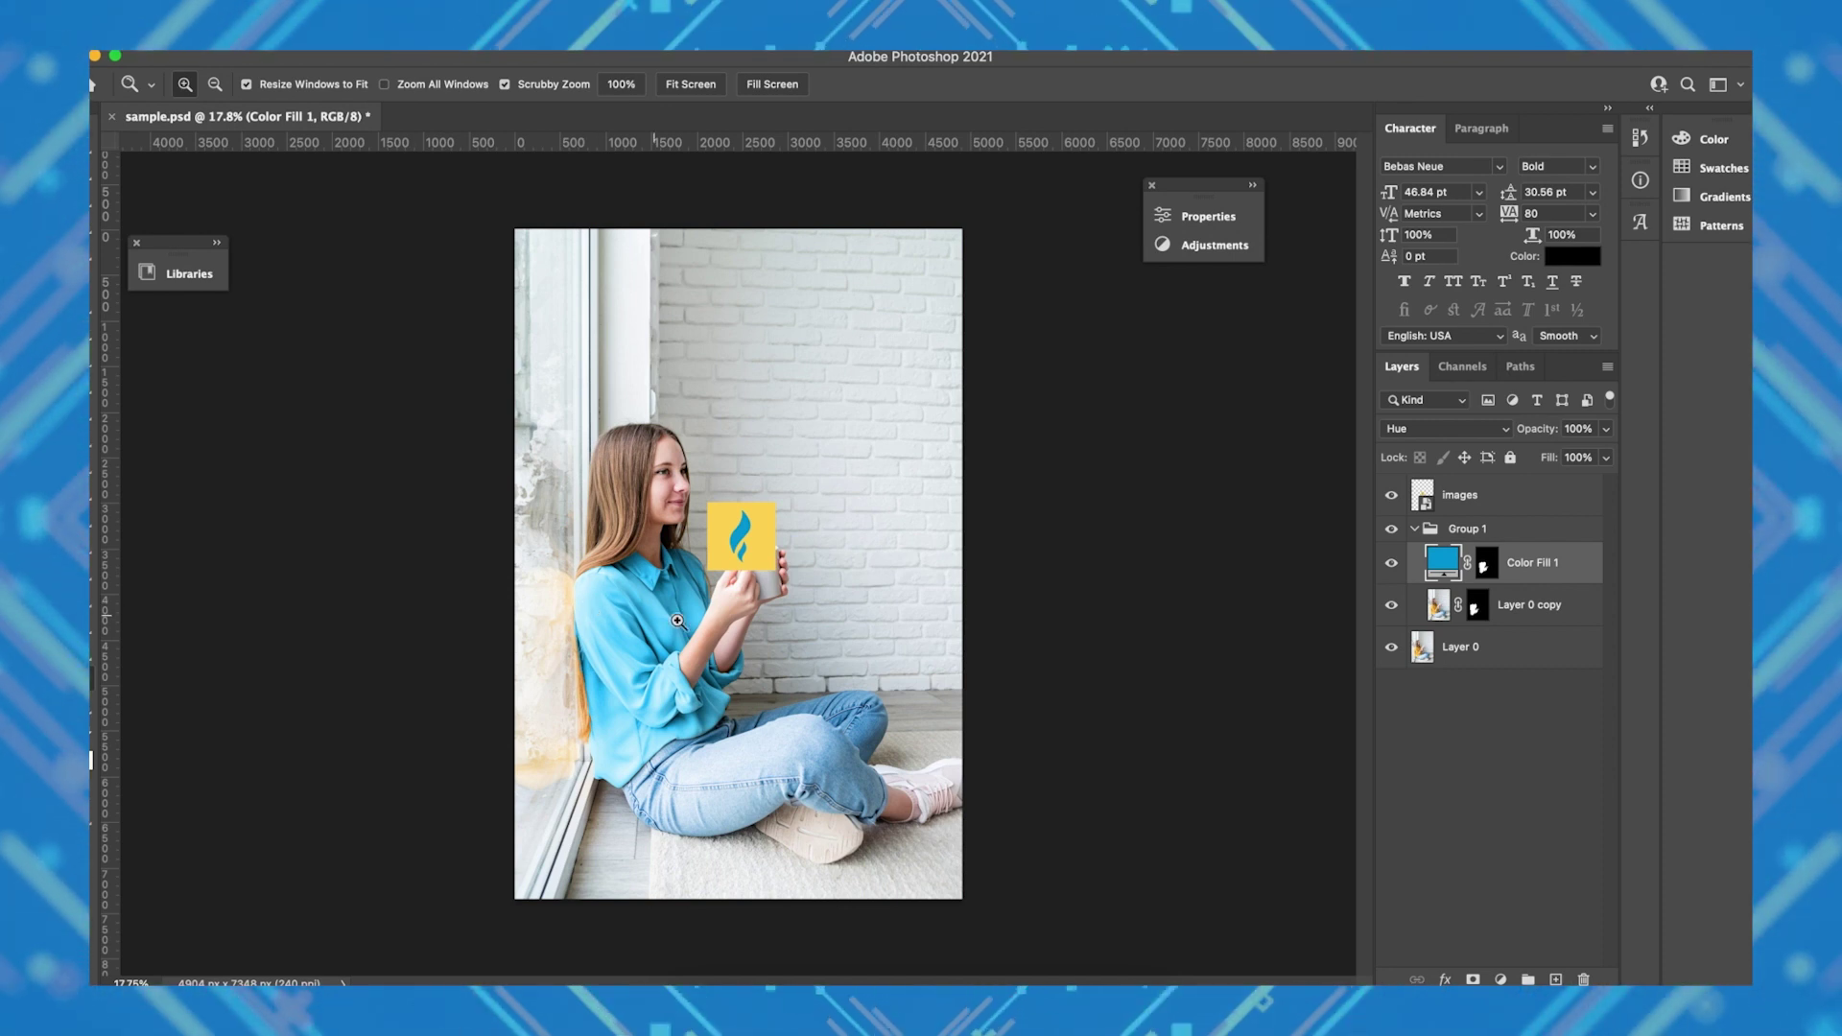
# Step: Add a Brightness/Contrast adjustment layer with brightness -40 to deepen the blue shirt
pyautogui.click(1502, 980)
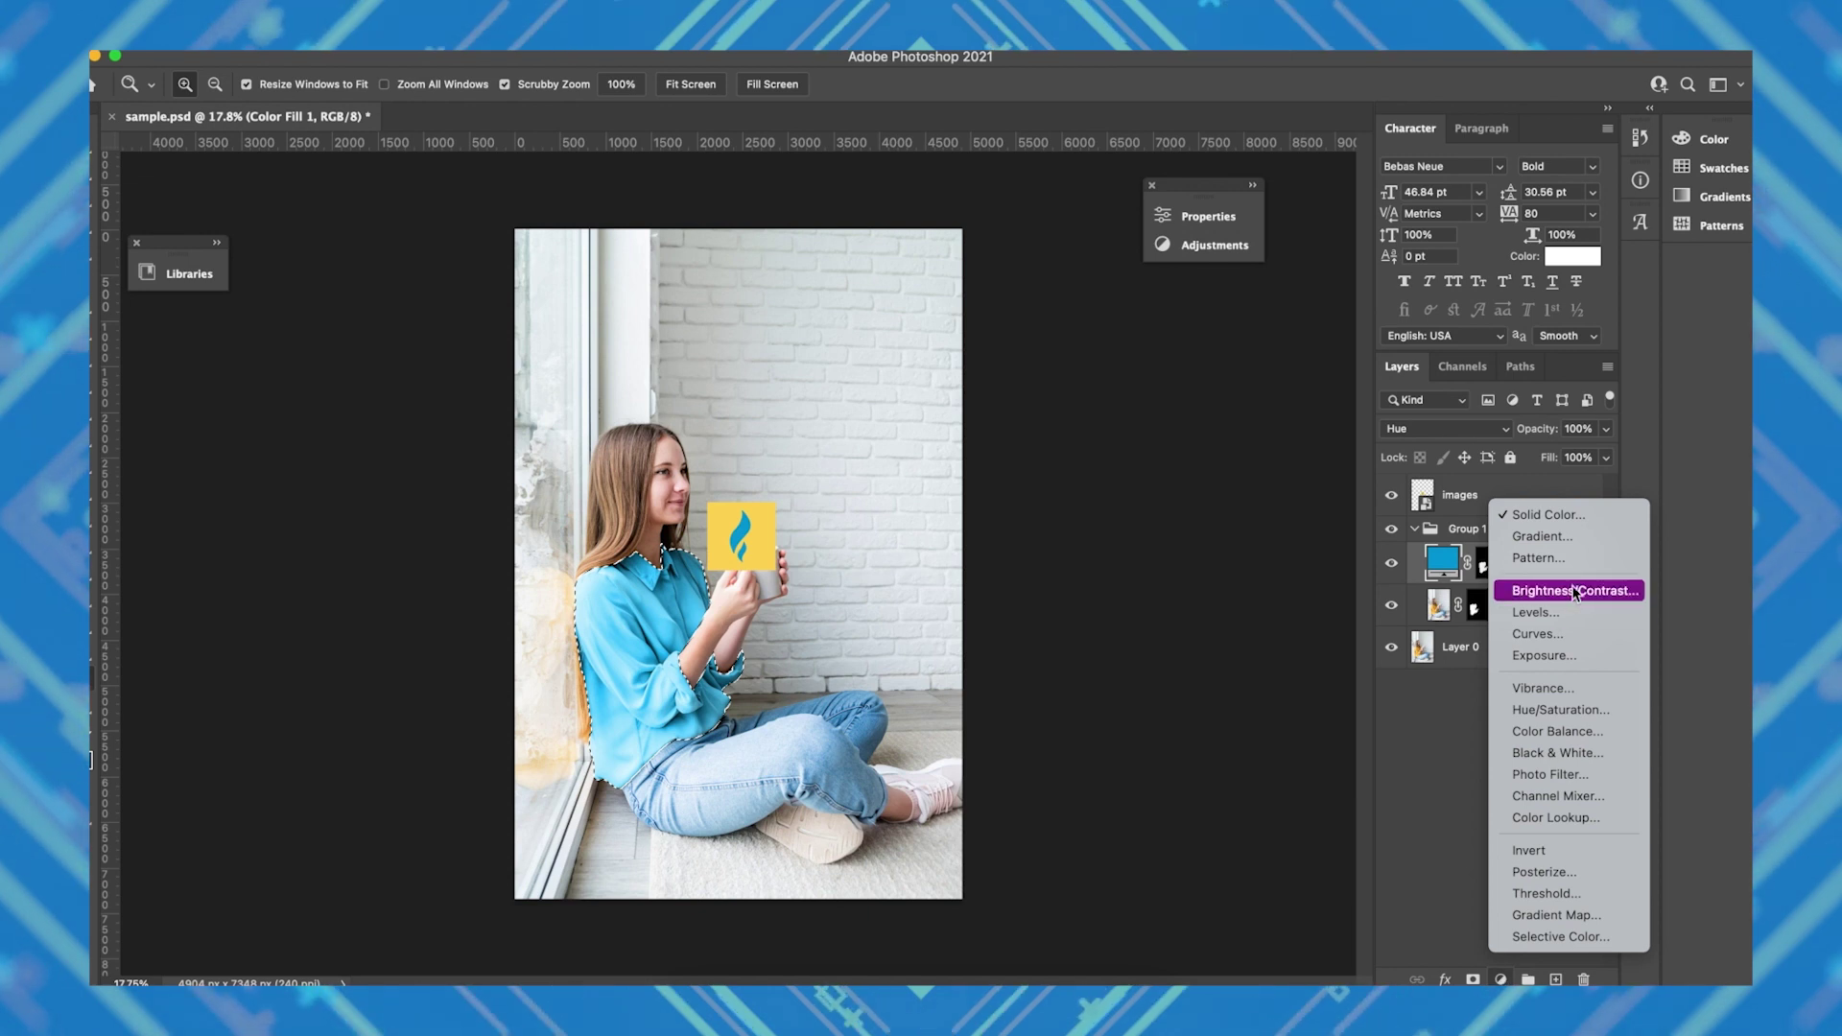
pyautogui.click(1572, 589)
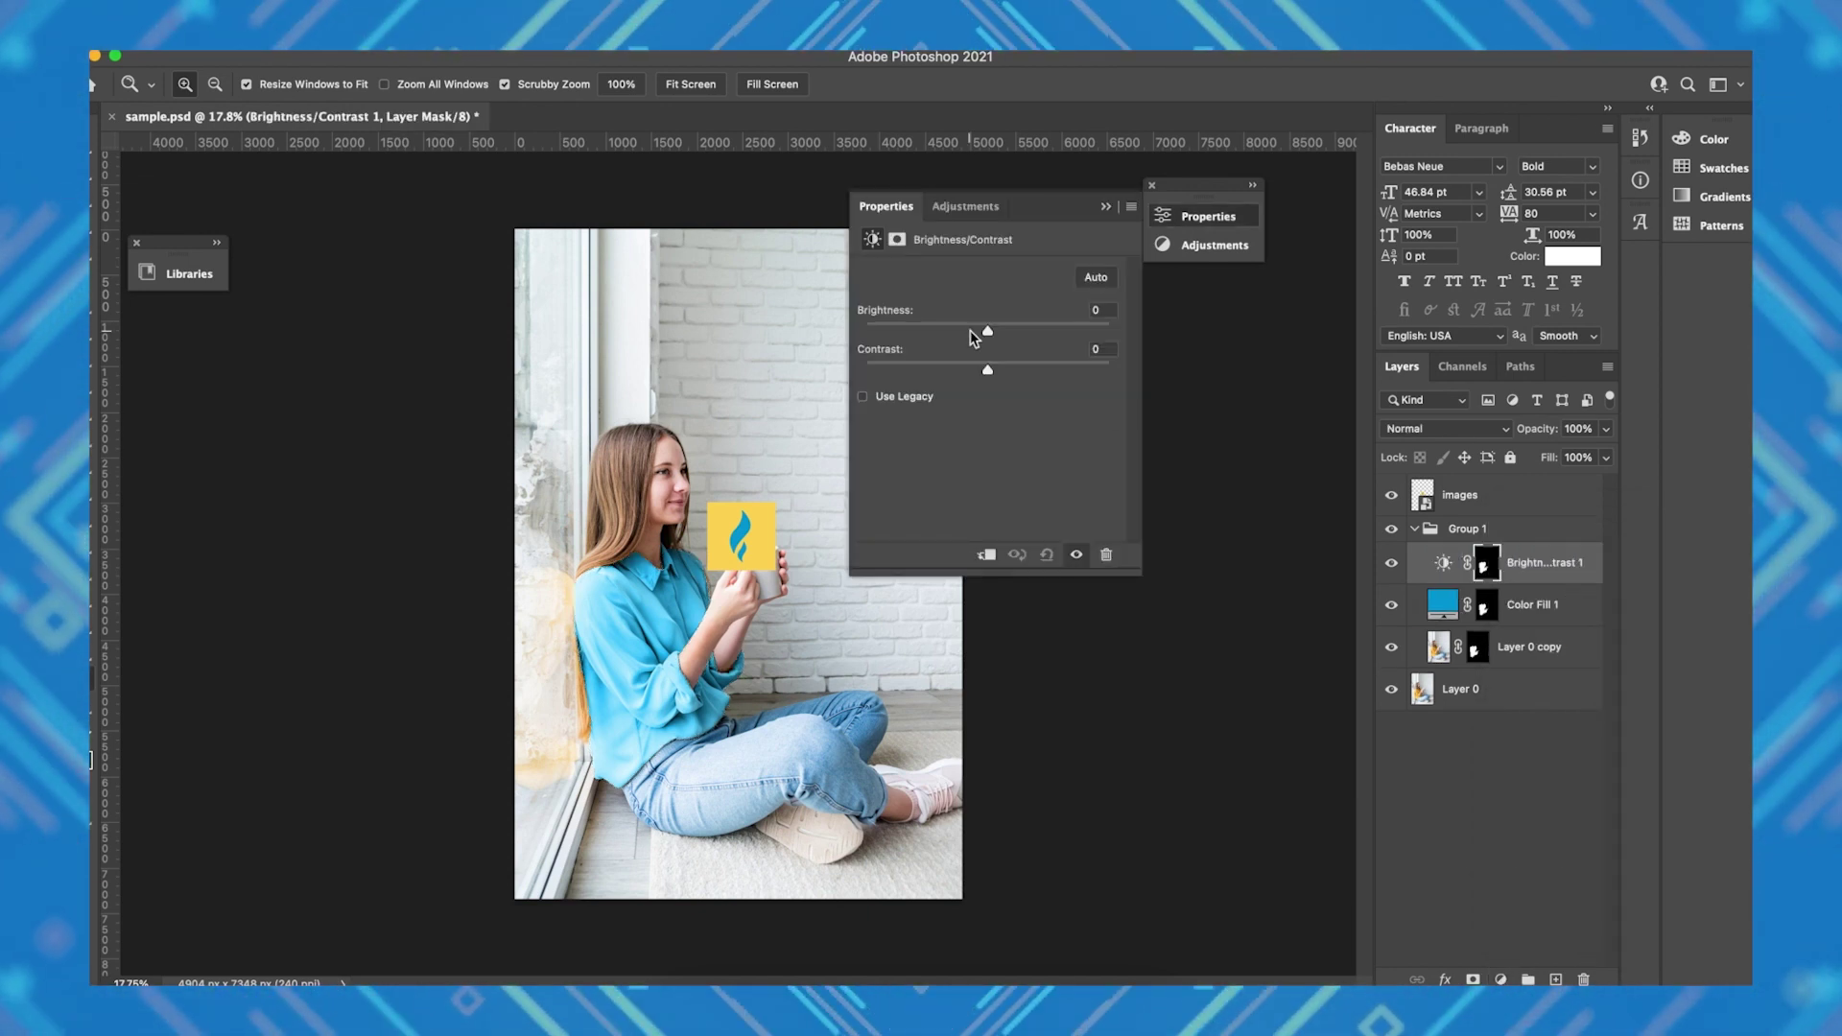
pyautogui.moveTo(970, 331); pyautogui.dragTo(996, 370)
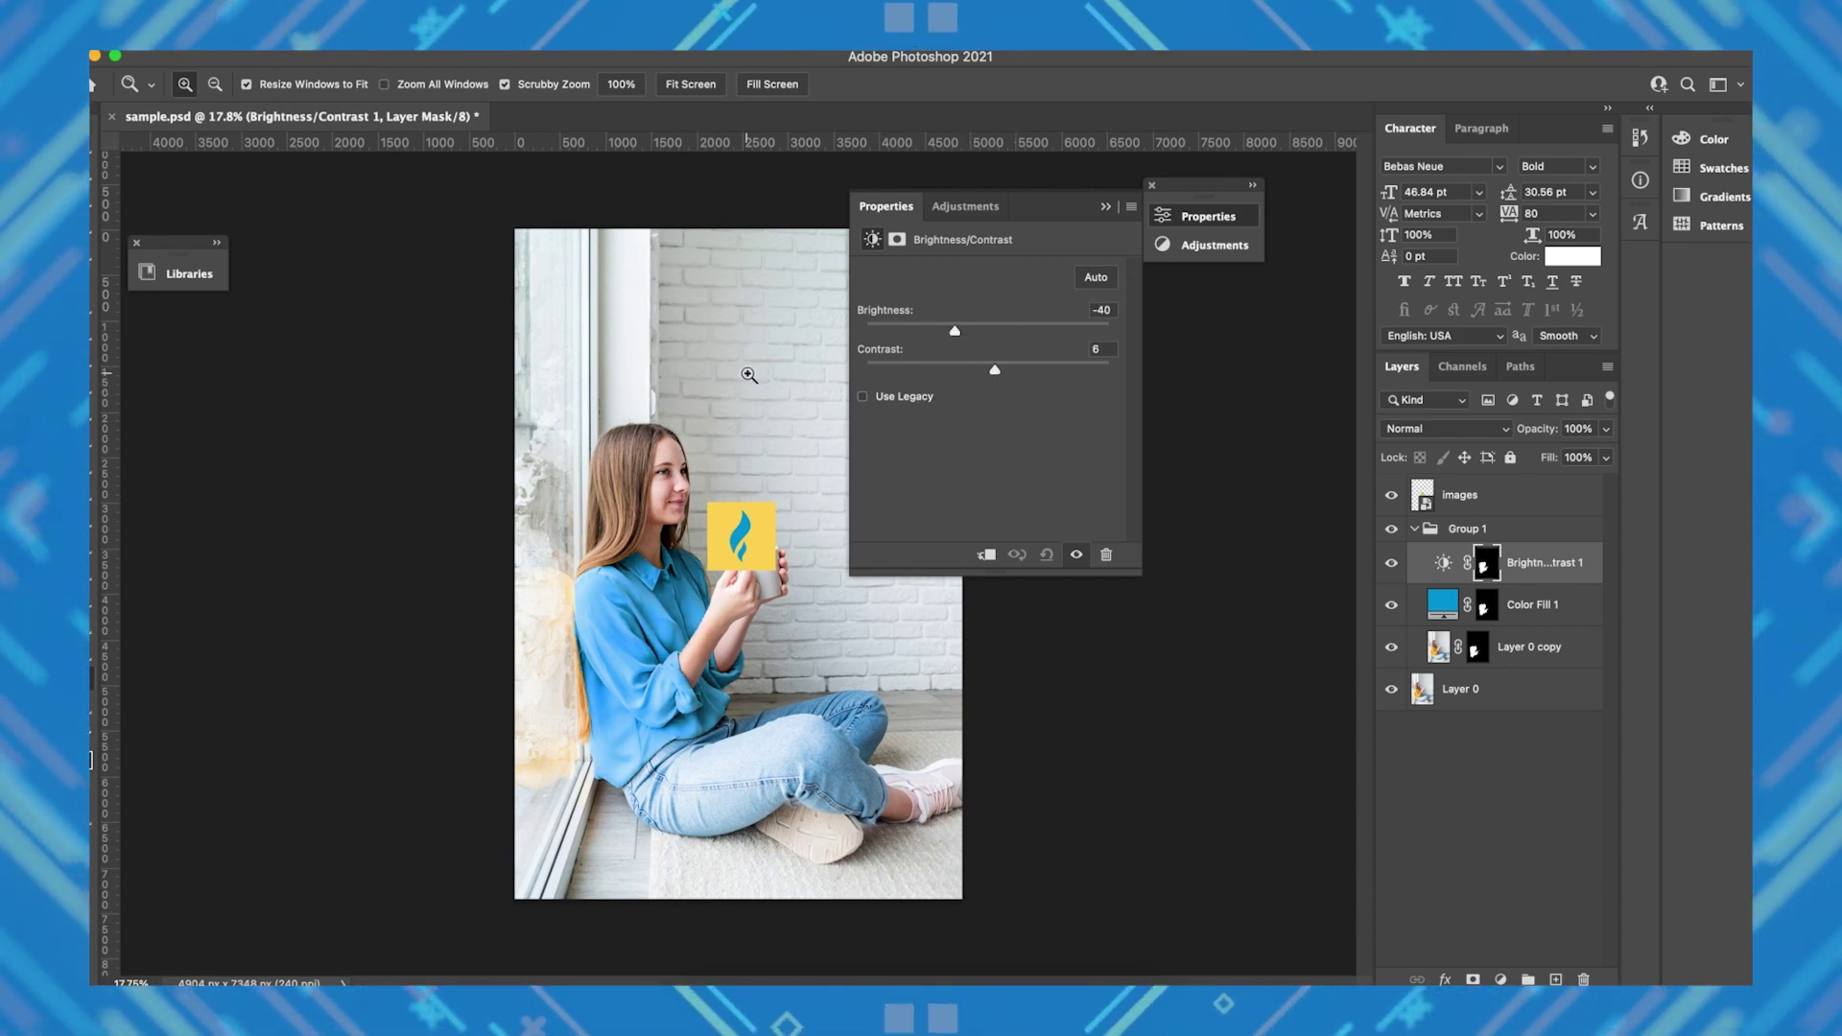
pyautogui.click(1106, 206)
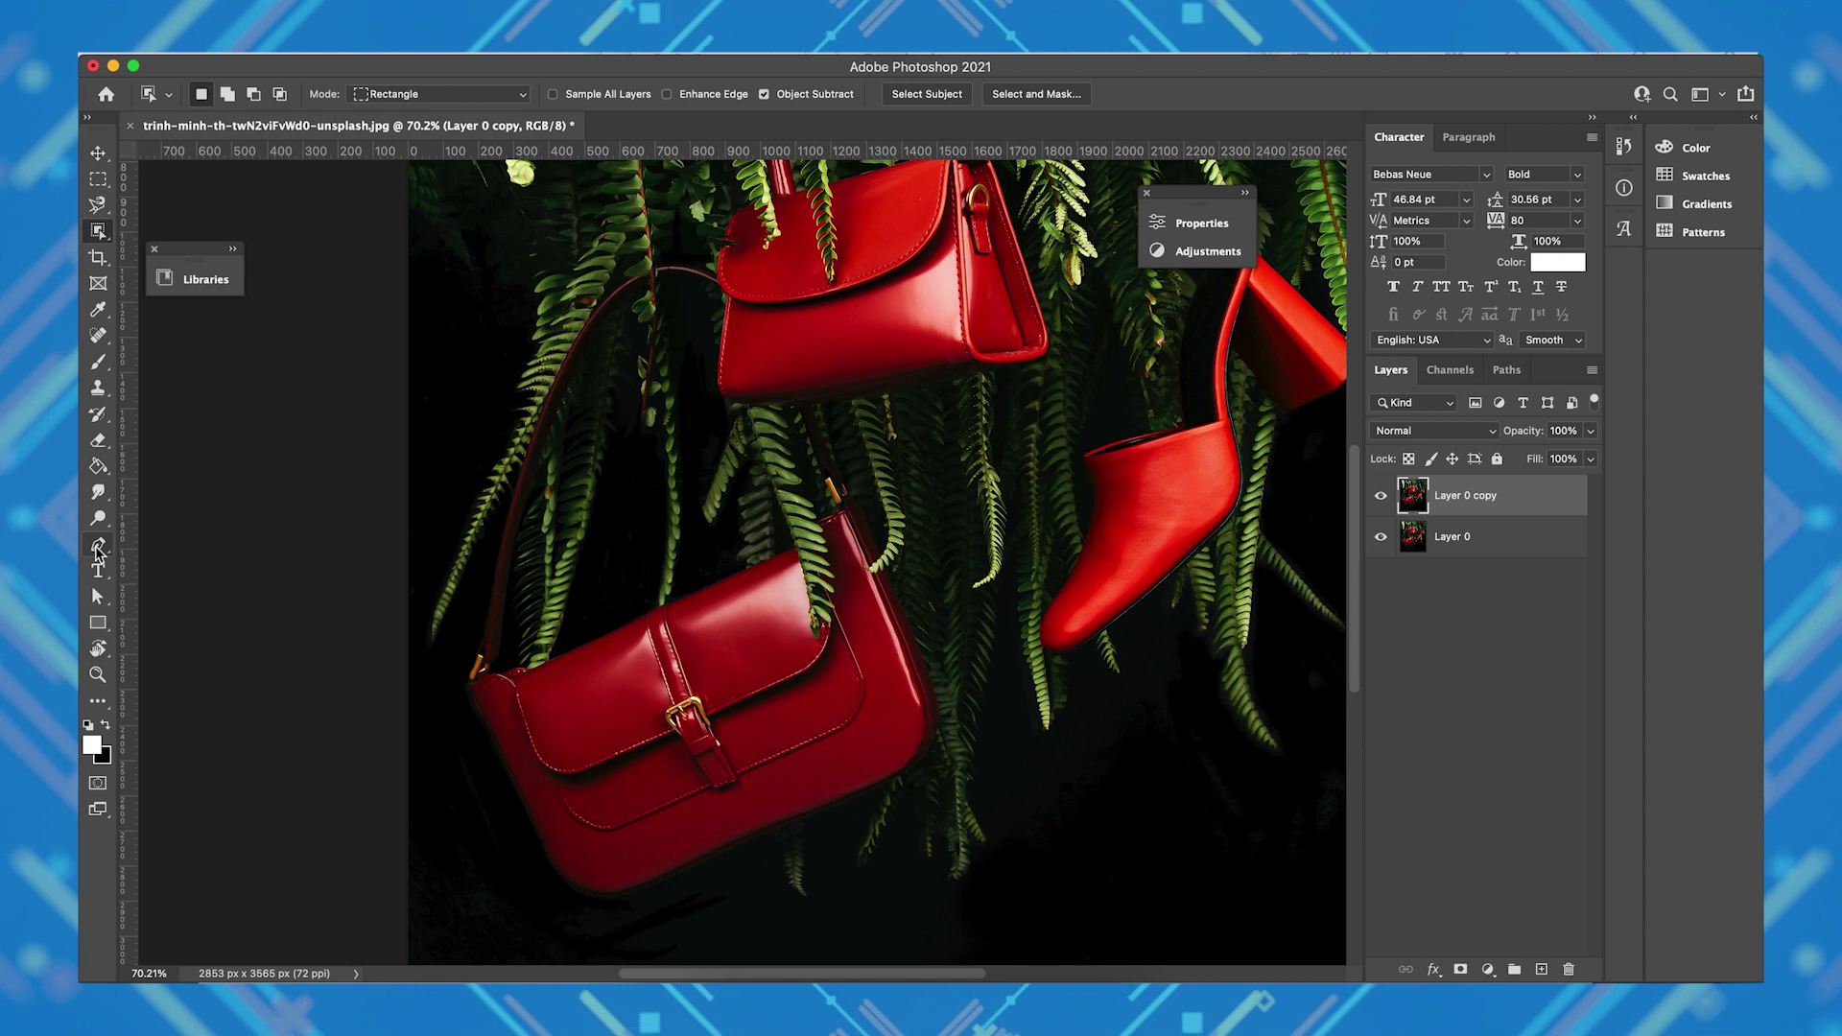
# Step: Select the Pen tool and set its tool mode to Shape
pyautogui.click(98, 544)
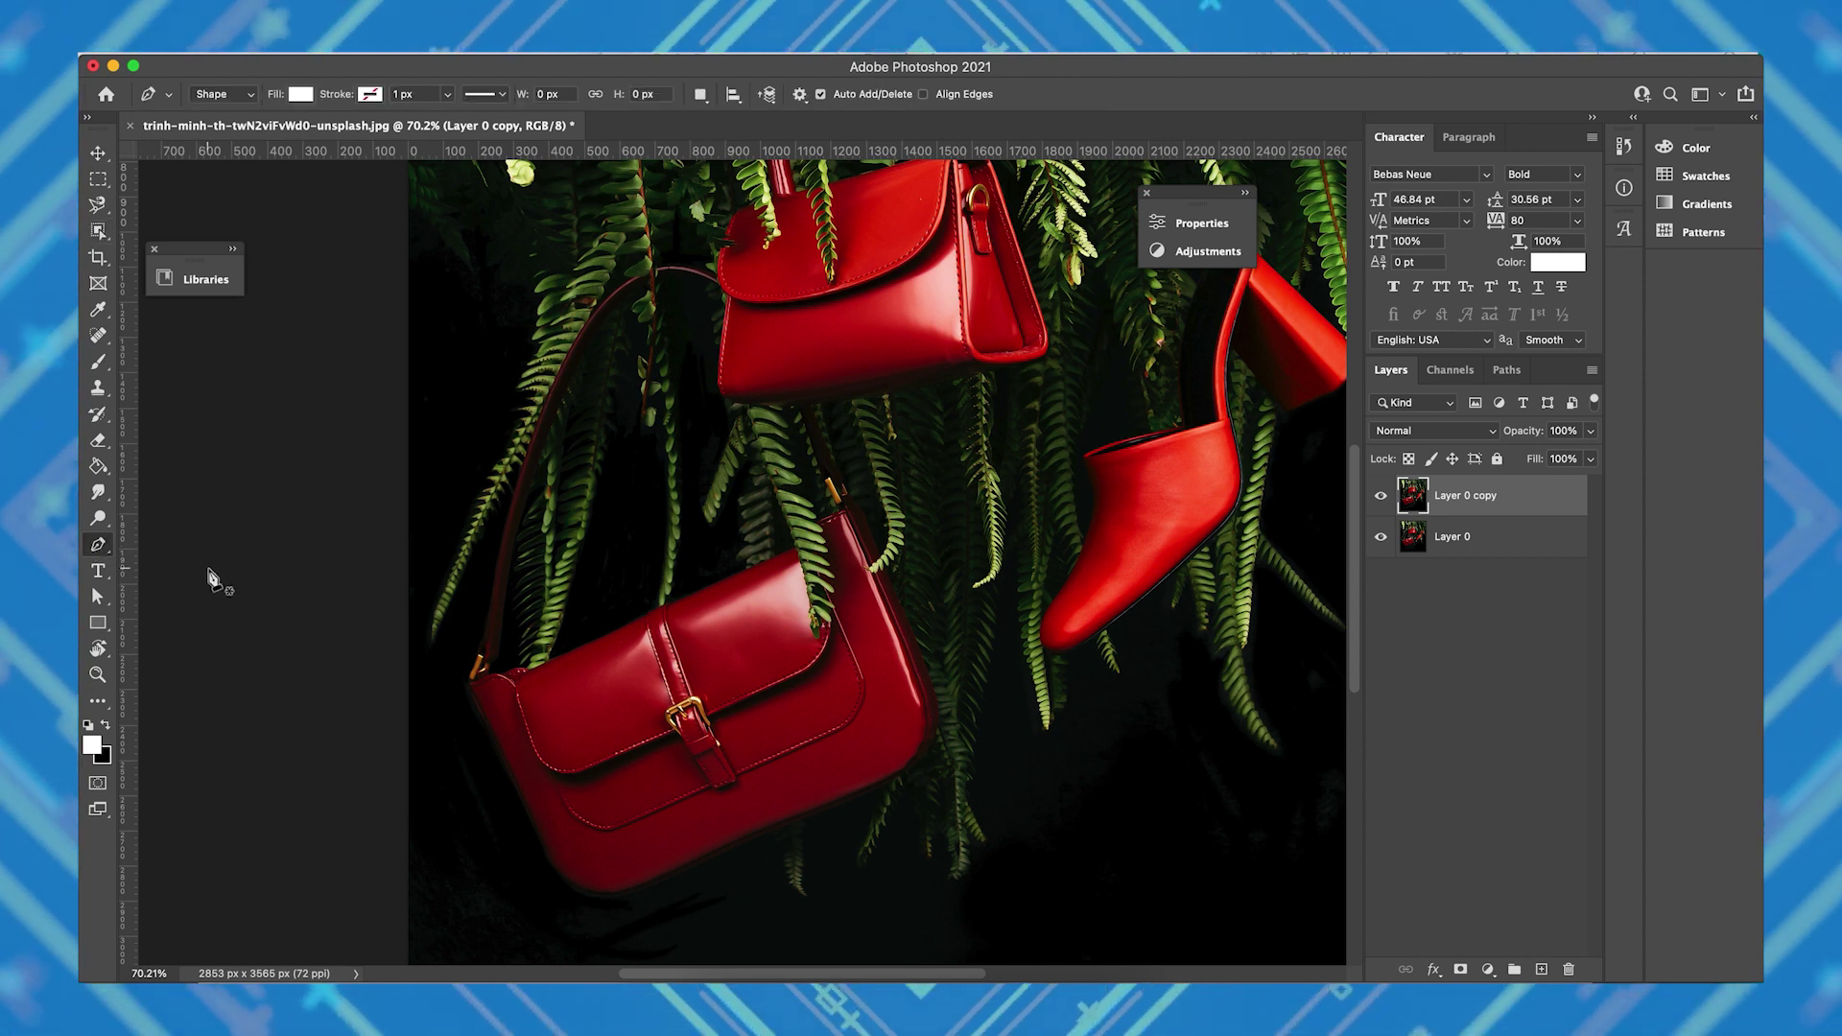
pyautogui.click(234, 92)
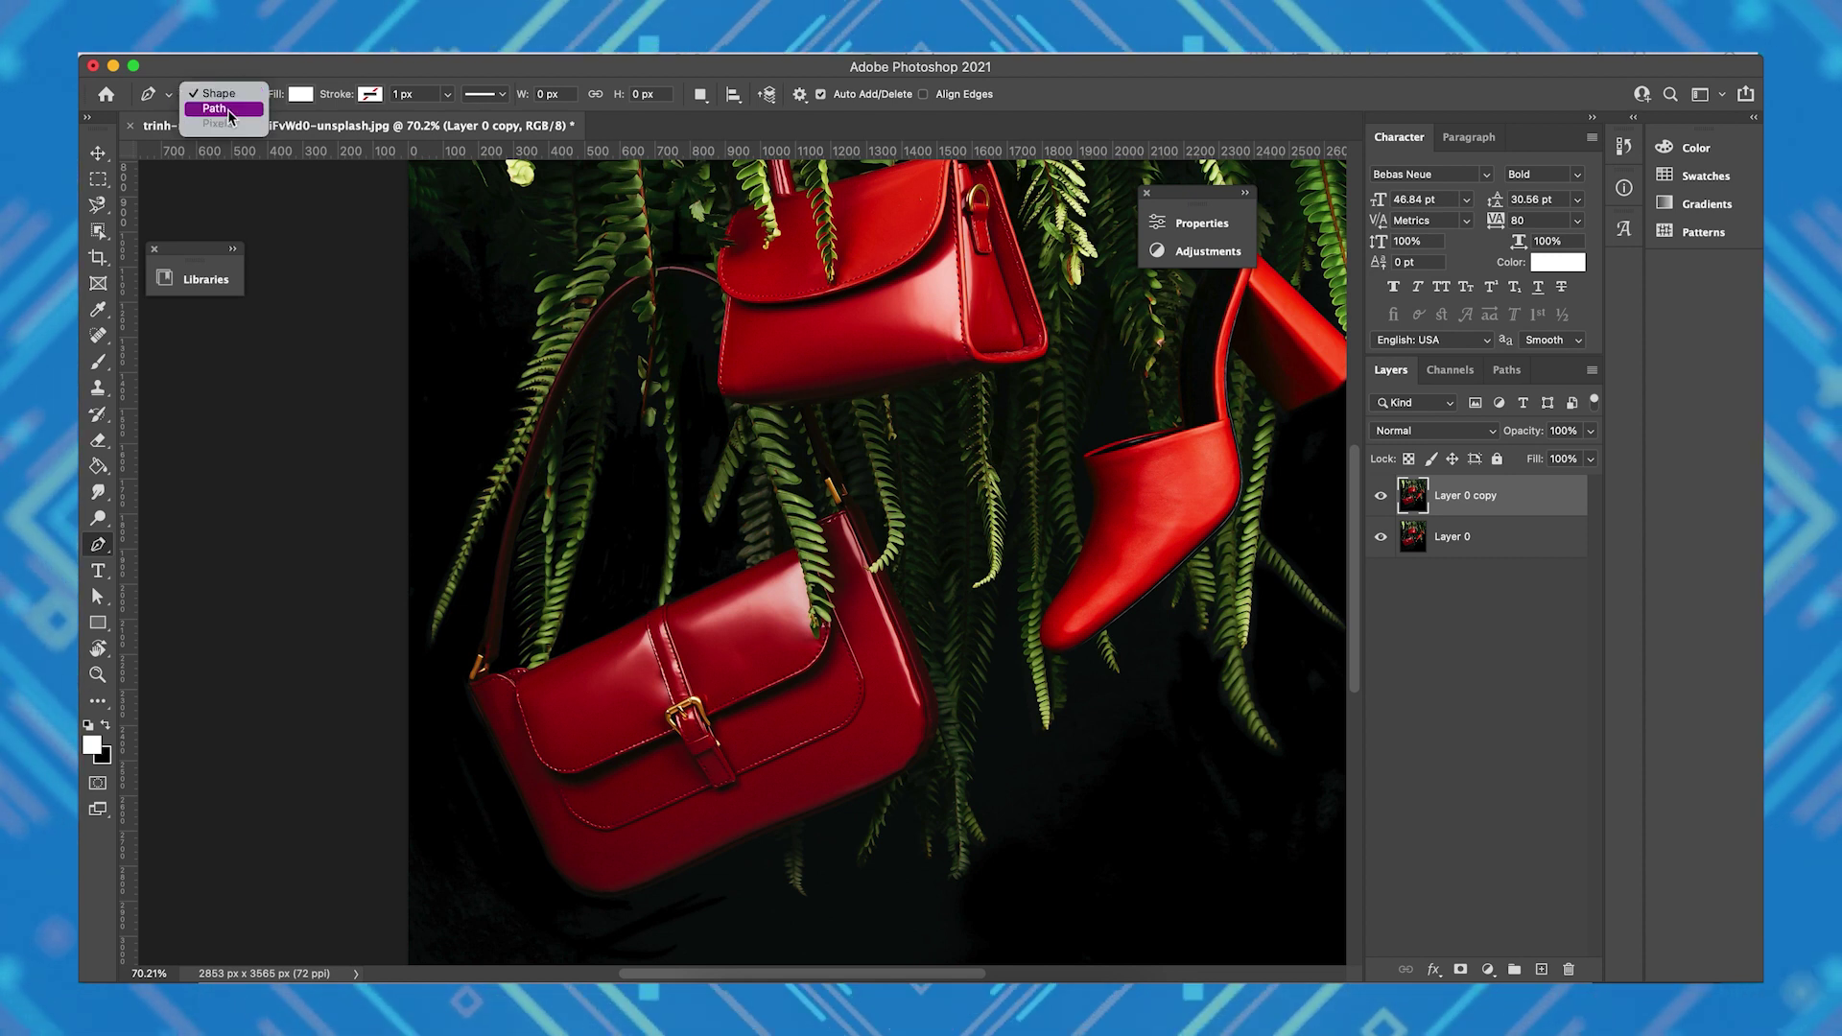
pyautogui.click(242, 93)
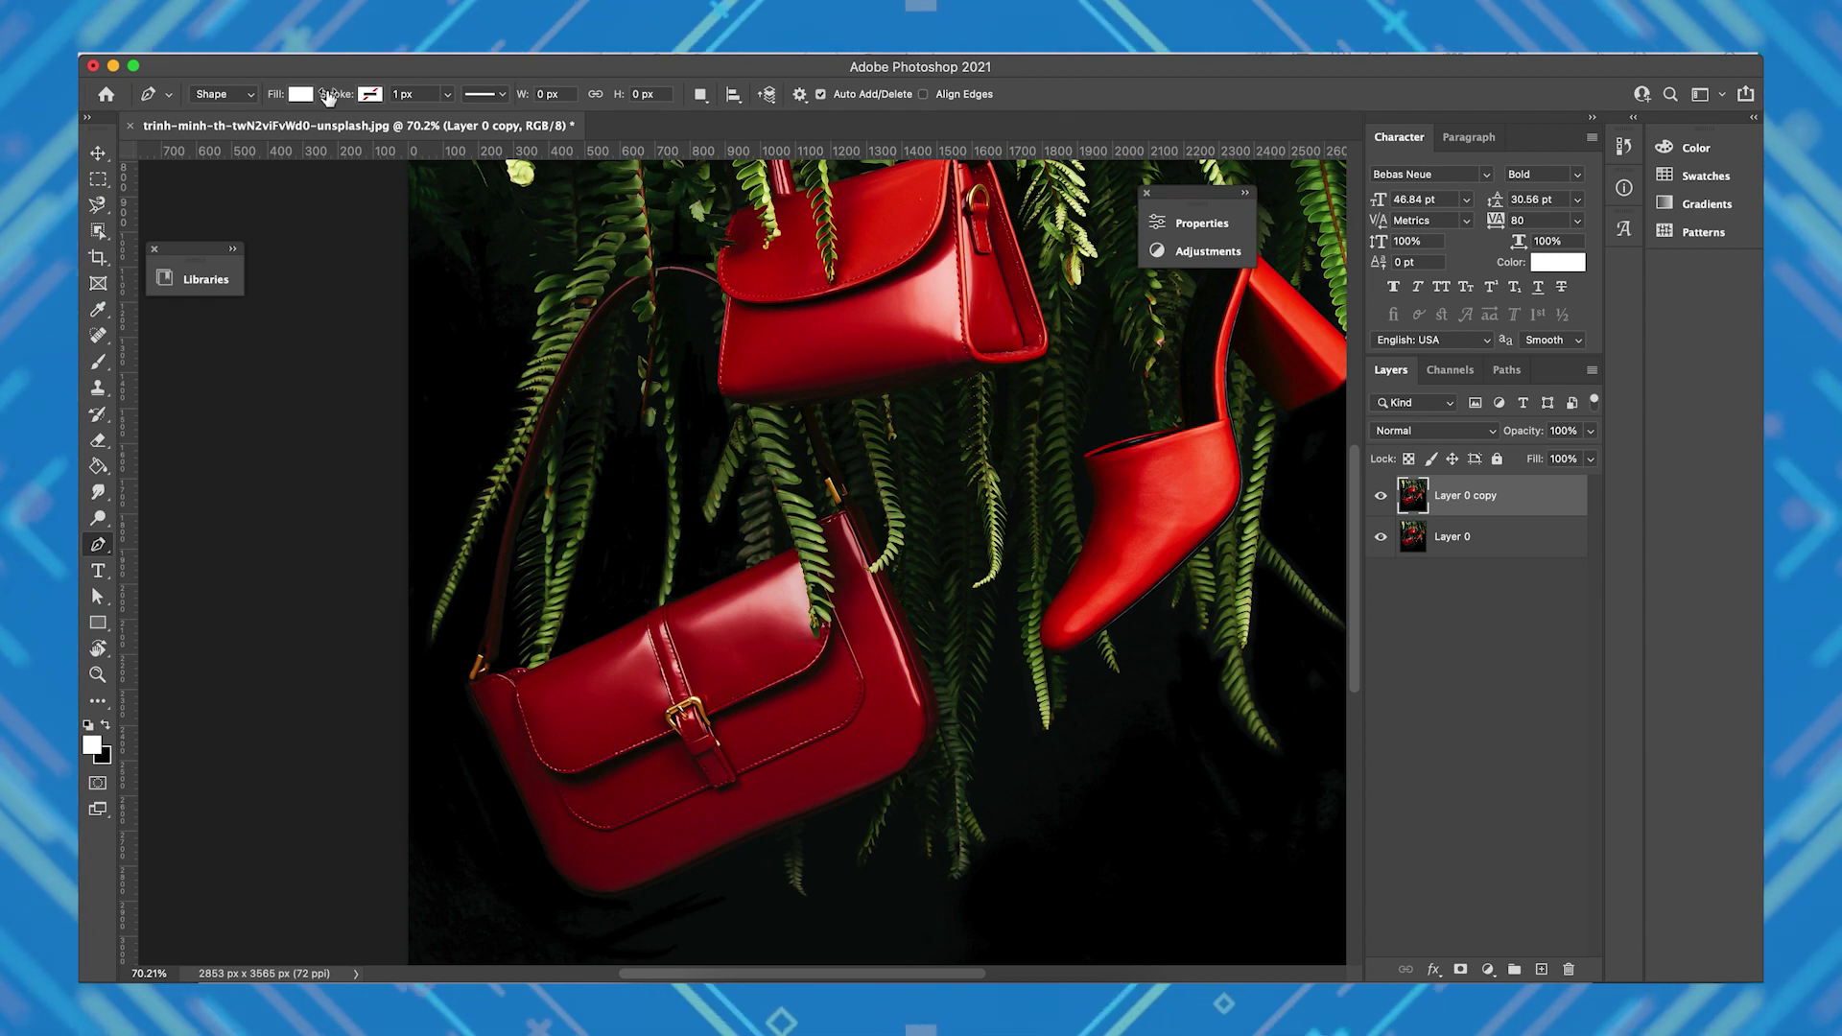
pyautogui.scroll(5, 464, 473)
# Step: Start the outline at the bag's upper-left edge, curve around its bottom corners, and set opacity to 16%
pyautogui.click(481, 415)
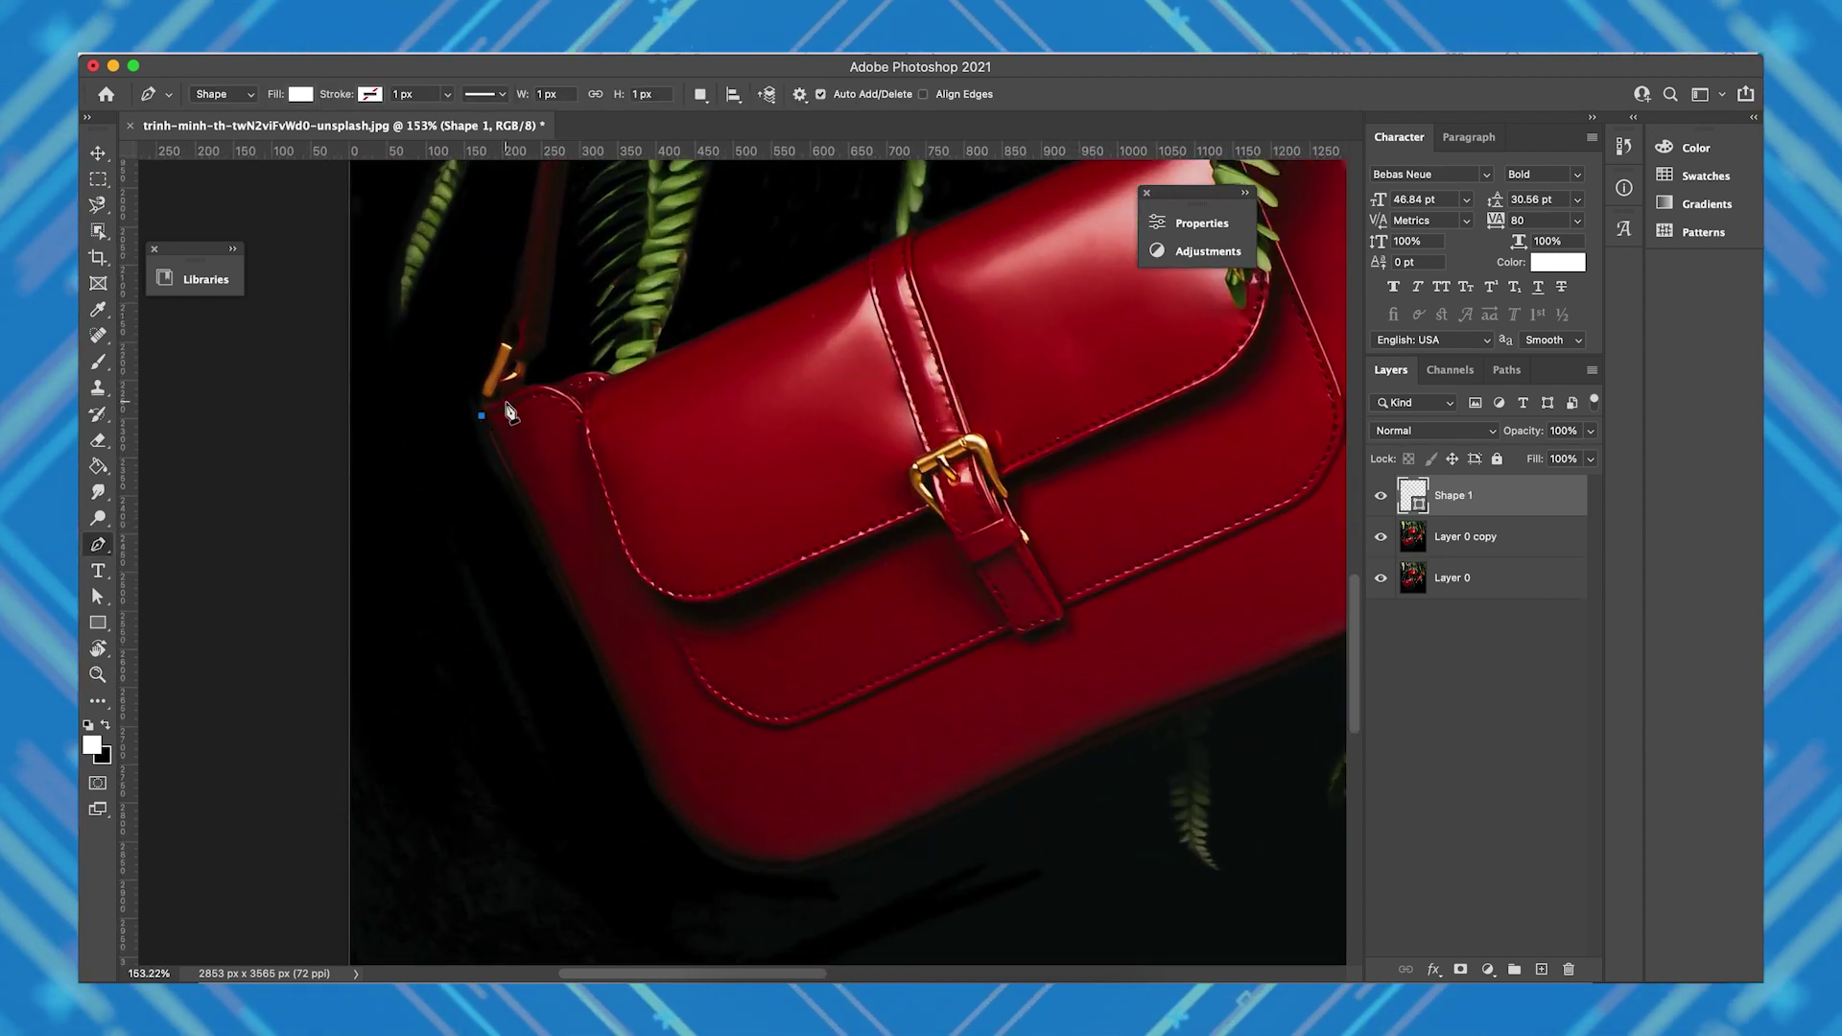
pyautogui.click(653, 796)
pyautogui.moveTo(763, 874); pyautogui.dragTo(912, 839)
pyautogui.press('1')
pyautogui.press('6')
pyautogui.scroll(3, 806, 881)
pyautogui.scroll(-3, 984, 814)
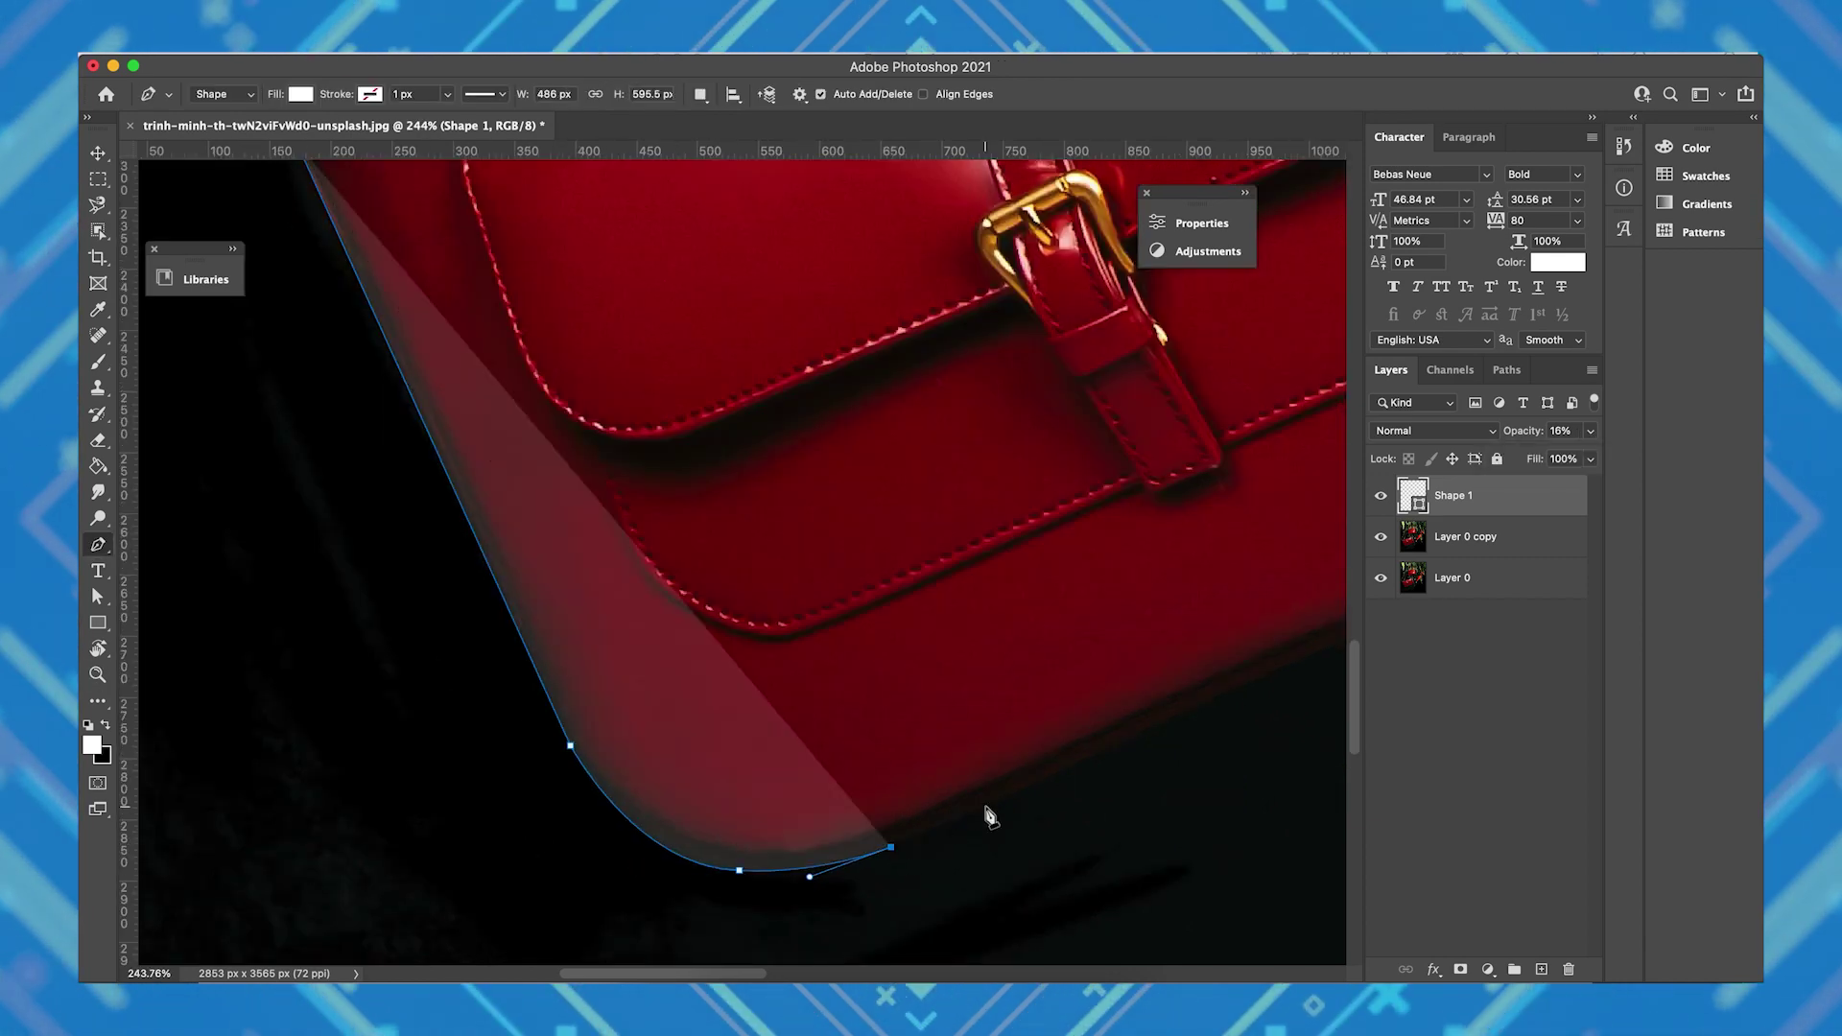
pyautogui.scroll(-3, 988, 806)
pyautogui.moveTo(1001, 595); pyautogui.dragTo(1012, 590)
pyautogui.scroll(6, 1104, 603)
pyautogui.scroll(3, 885, 411)
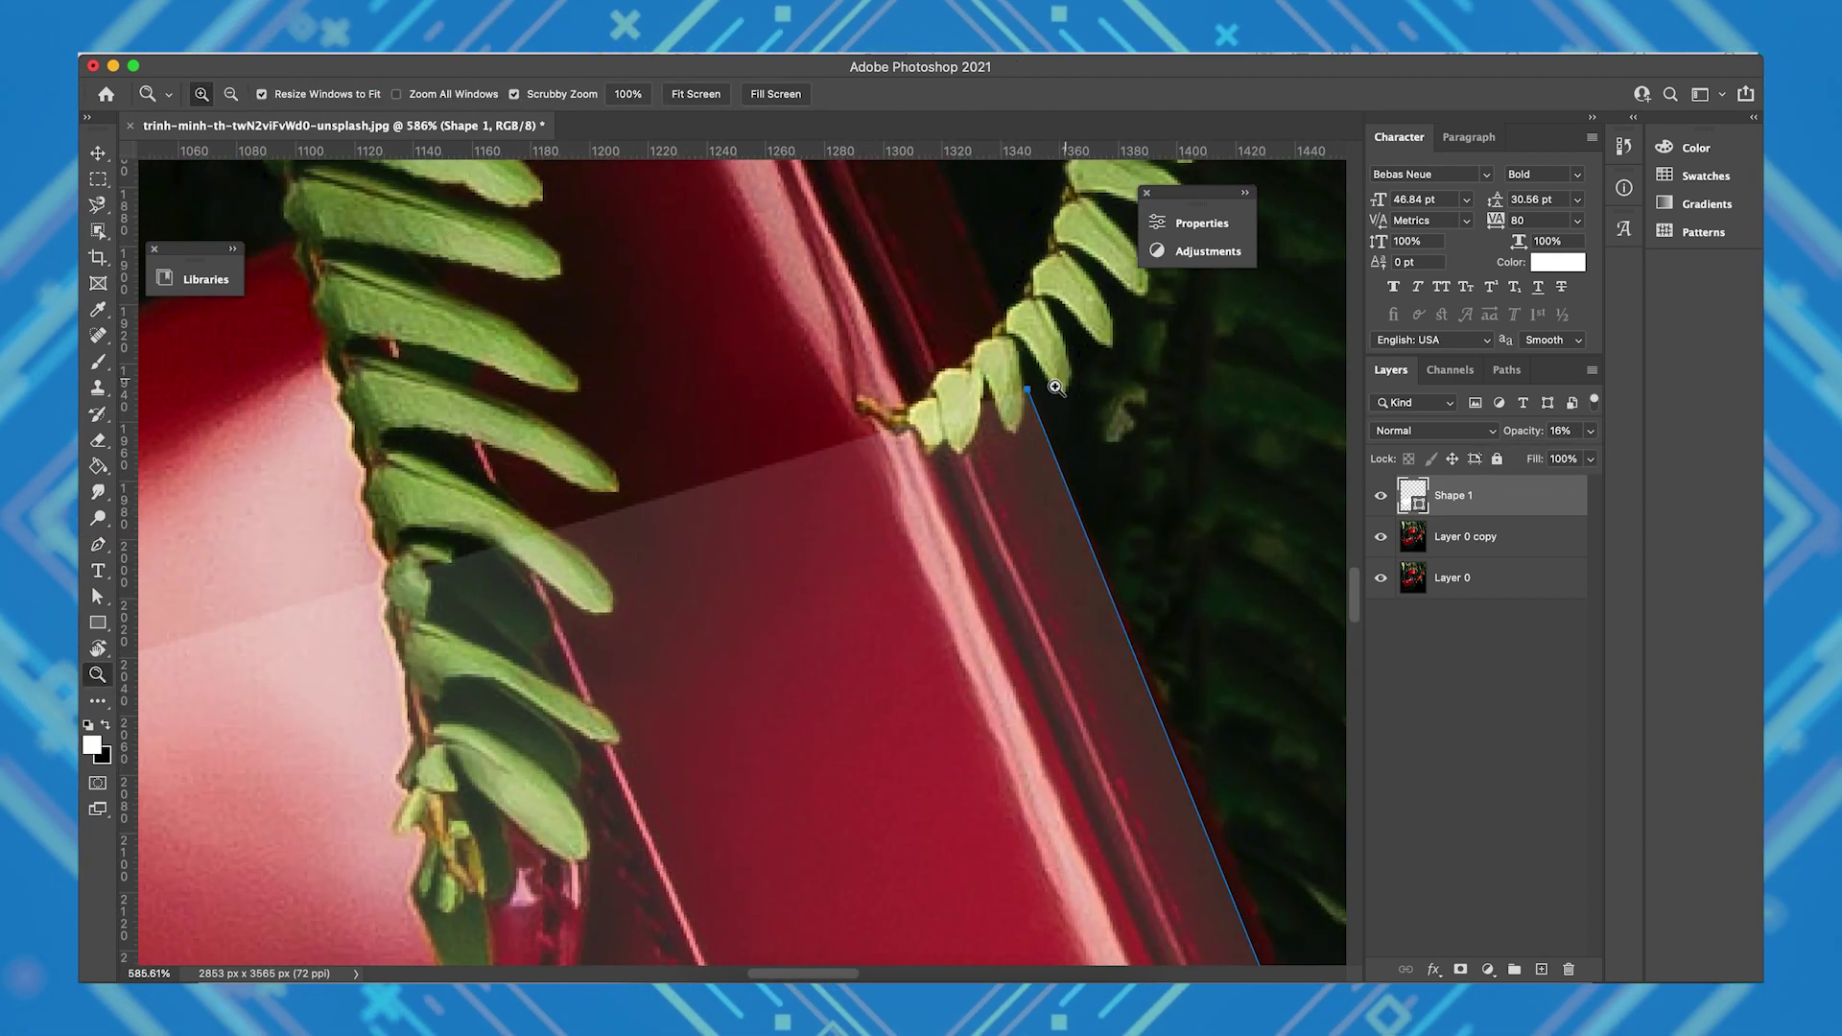
pyautogui.scroll(3, 905, 564)
# Step: Trace up the bag's right edge and around the overlapping leaf and stem
pyautogui.click(814, 488)
pyautogui.click(745, 368)
pyautogui.click(707, 372)
pyautogui.click(662, 349)
pyautogui.click(614, 313)
pyautogui.click(667, 325)
pyautogui.click(707, 295)
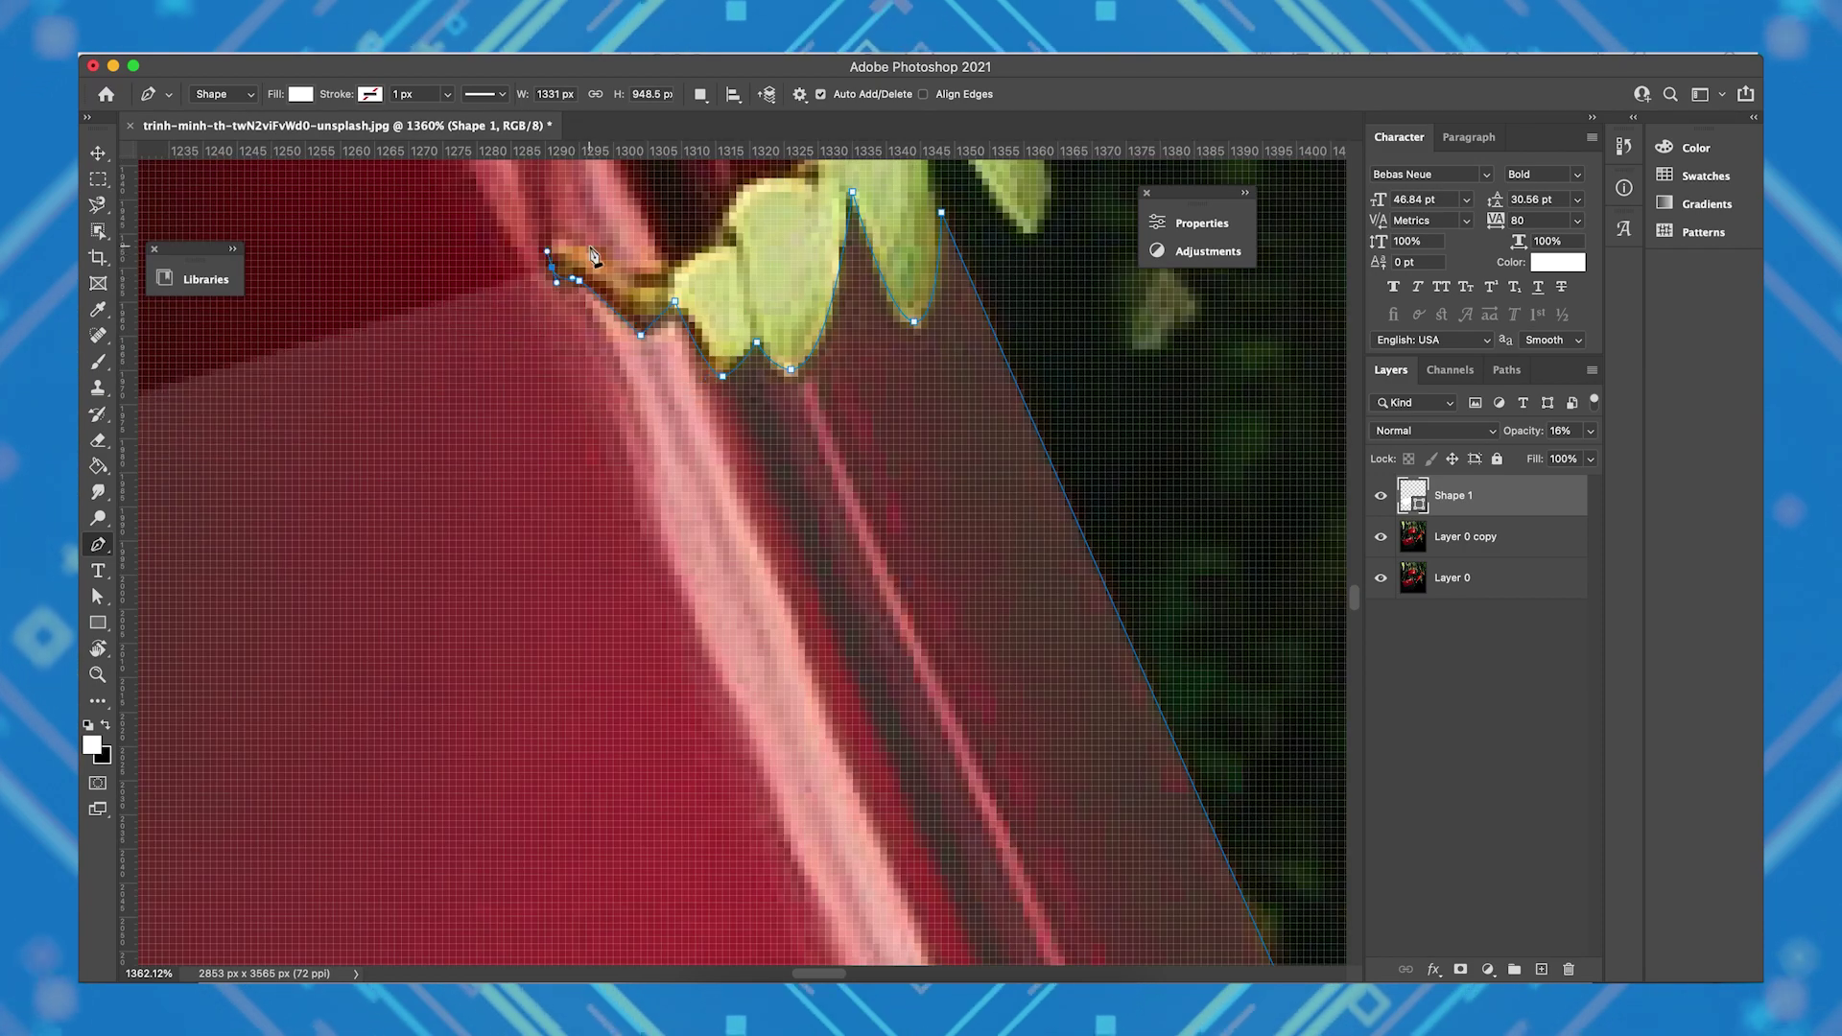
pyautogui.scroll(3, 730, 287)
pyautogui.click(814, 365)
pyautogui.scroll(-5, 819, 374)
pyautogui.scroll(4, 794, 646)
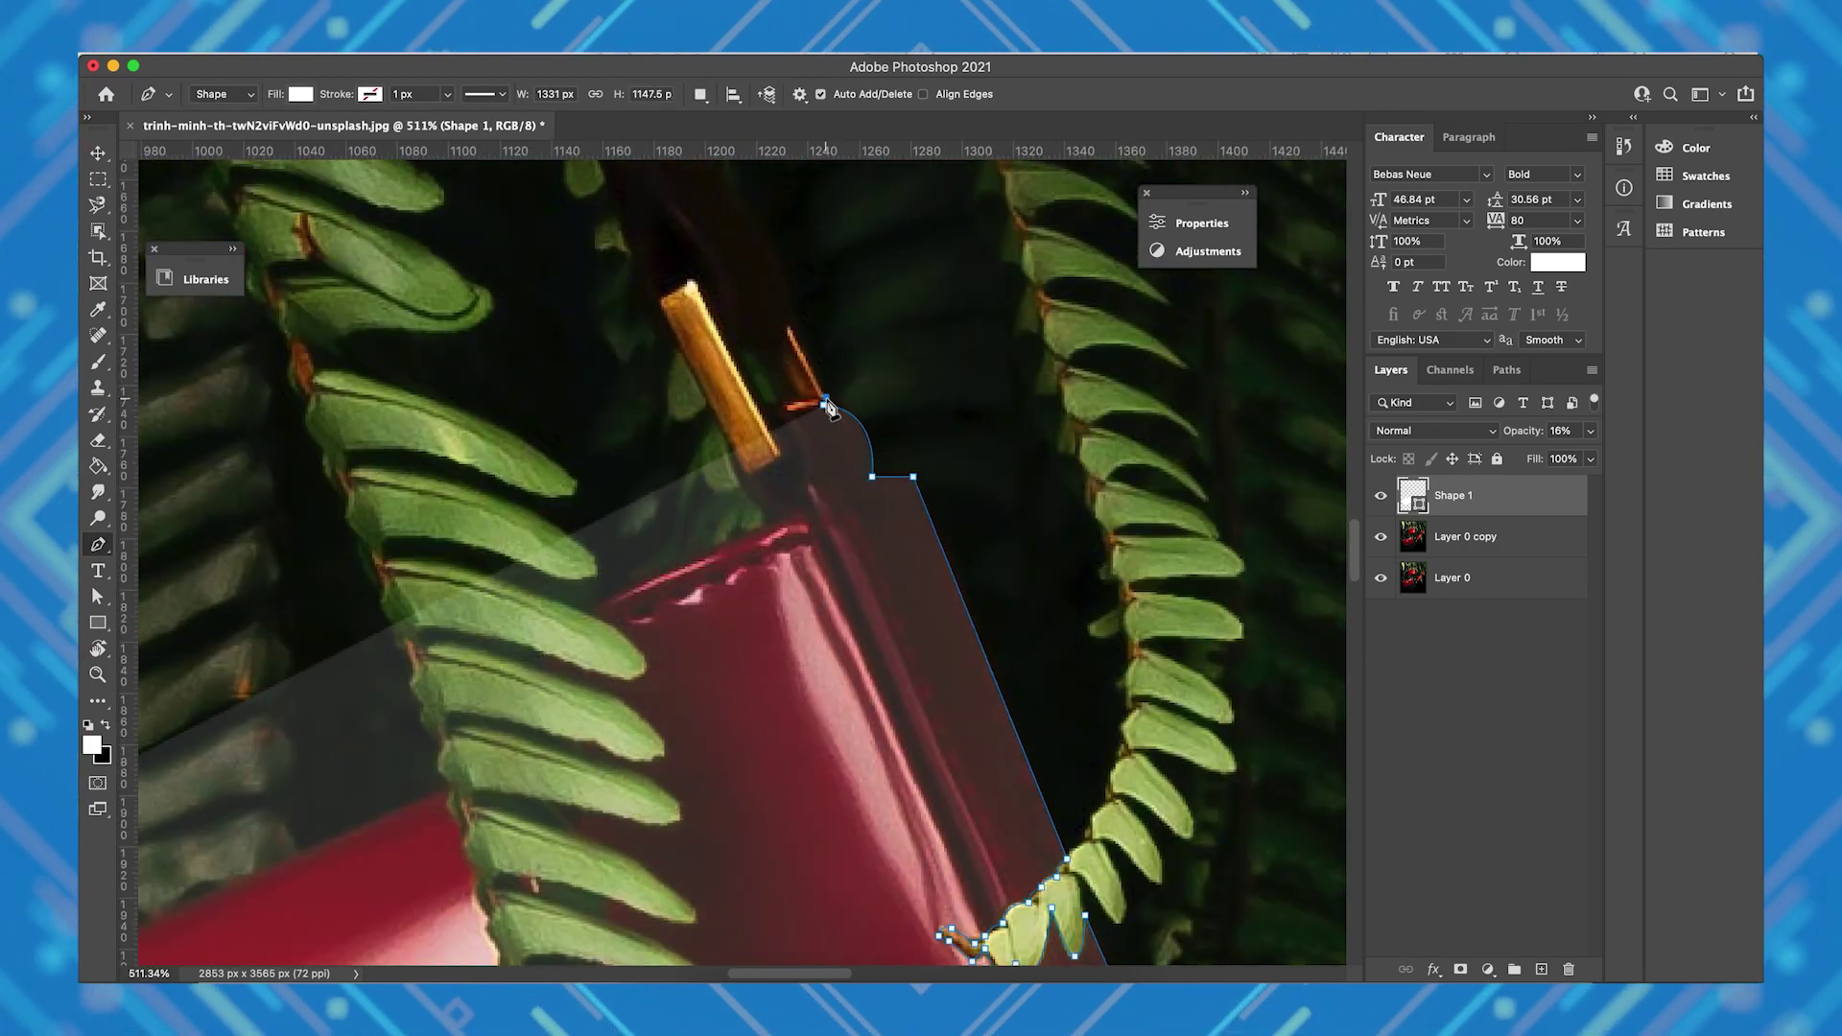
pyautogui.scroll(3, 1027, 793)
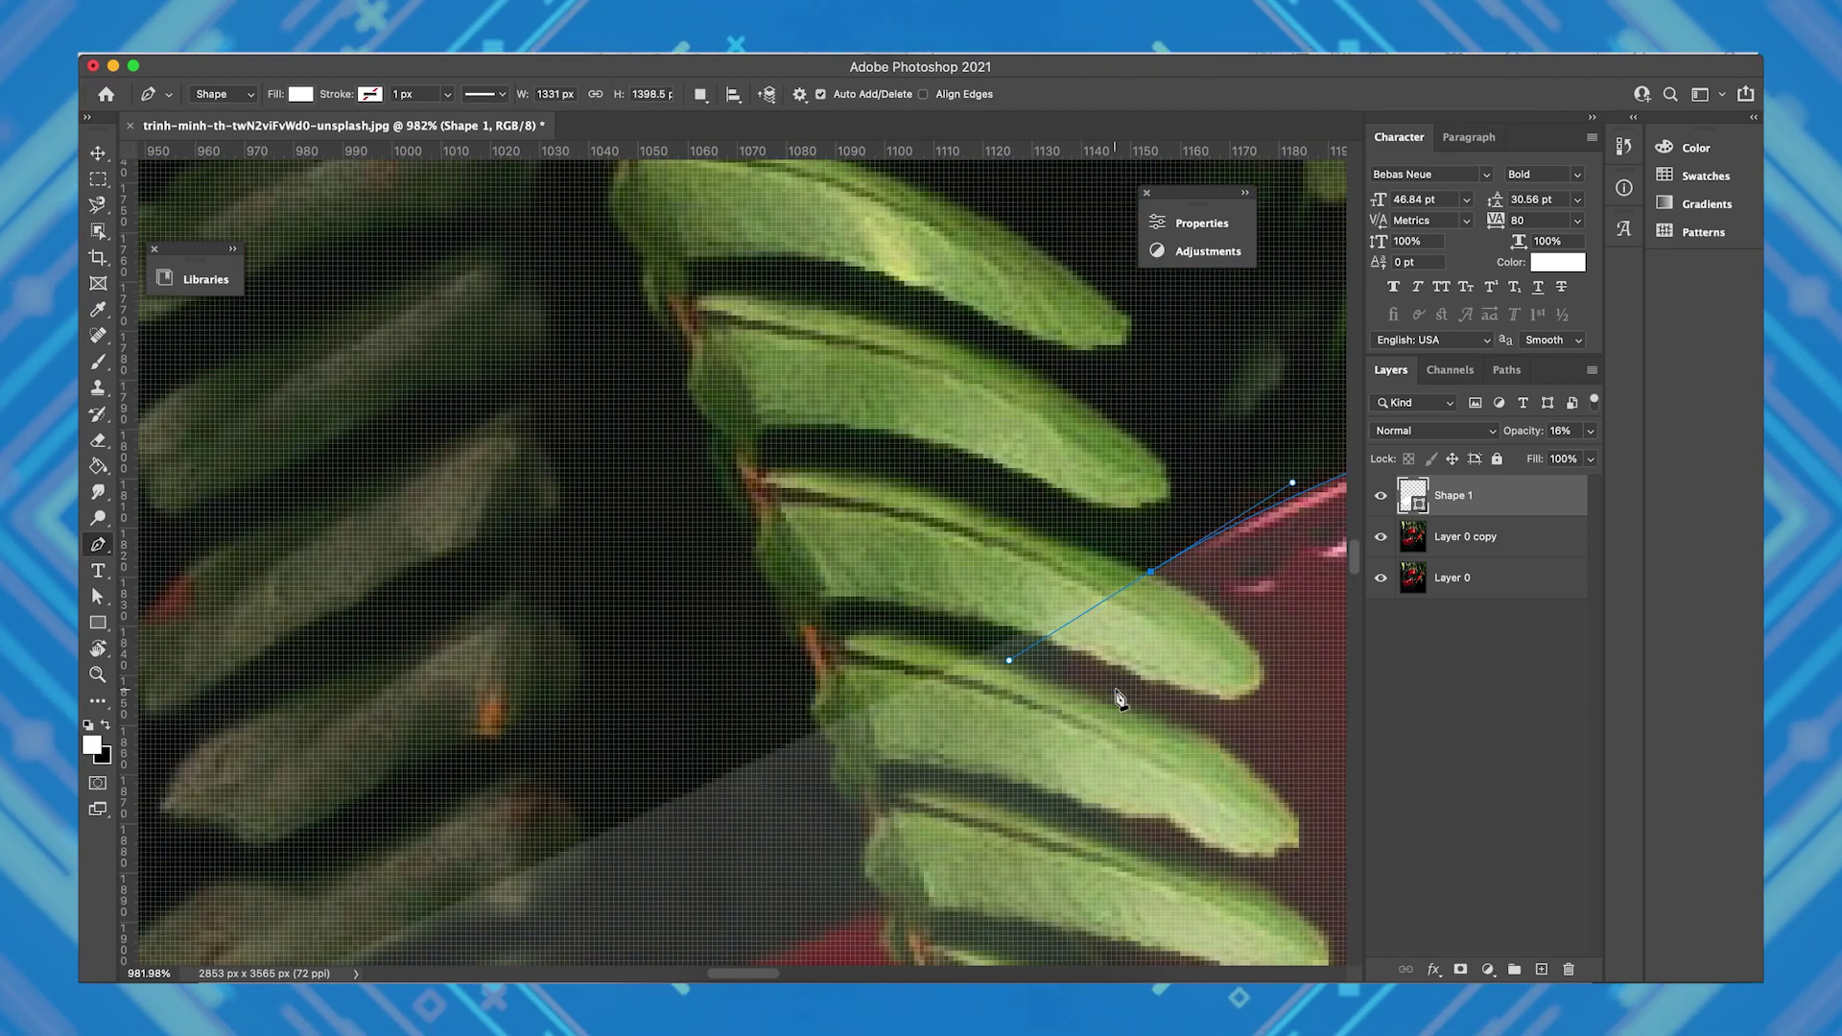
pyautogui.scroll(-5, 1075, 708)
# Step: Trace around the lower leaf tips overlapping the bag
pyautogui.click(1123, 728)
pyautogui.scroll(-5, 1056, 691)
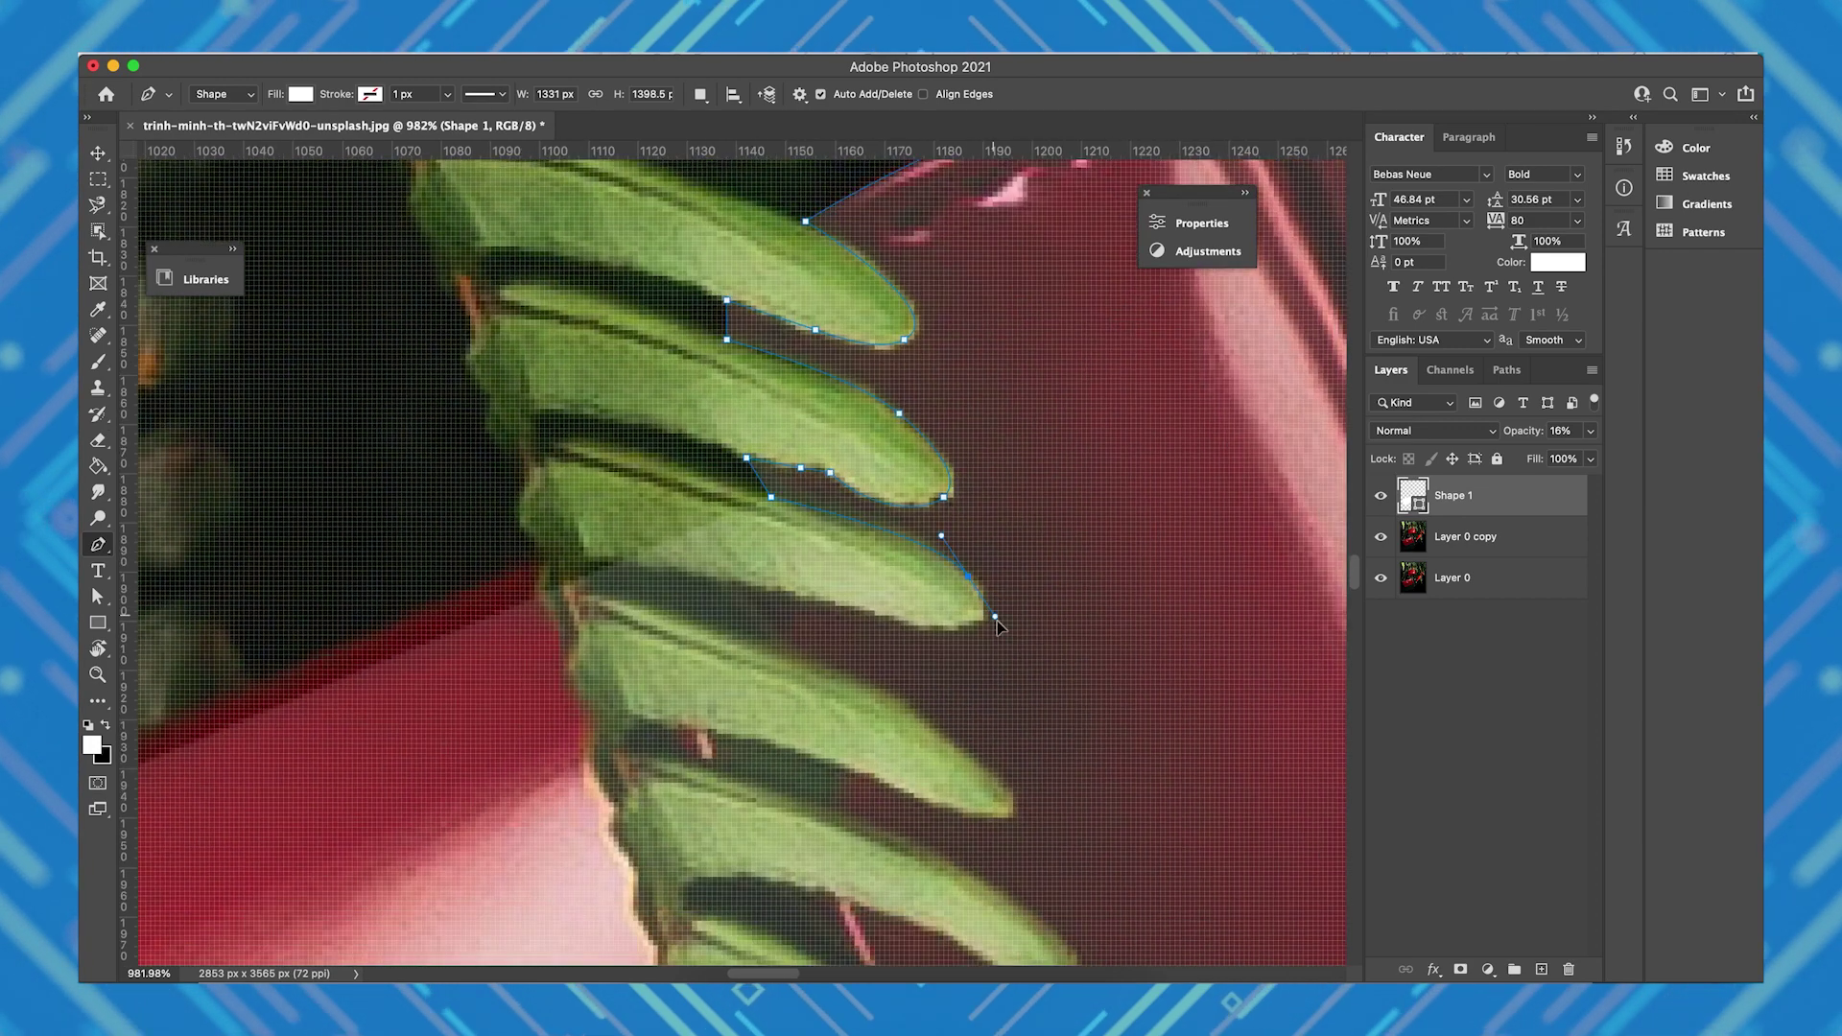
pyautogui.click(999, 774)
pyautogui.scroll(-2, 1017, 759)
pyautogui.click(1040, 753)
pyautogui.scroll(-5, 1034, 760)
pyautogui.scroll(4, 1075, 489)
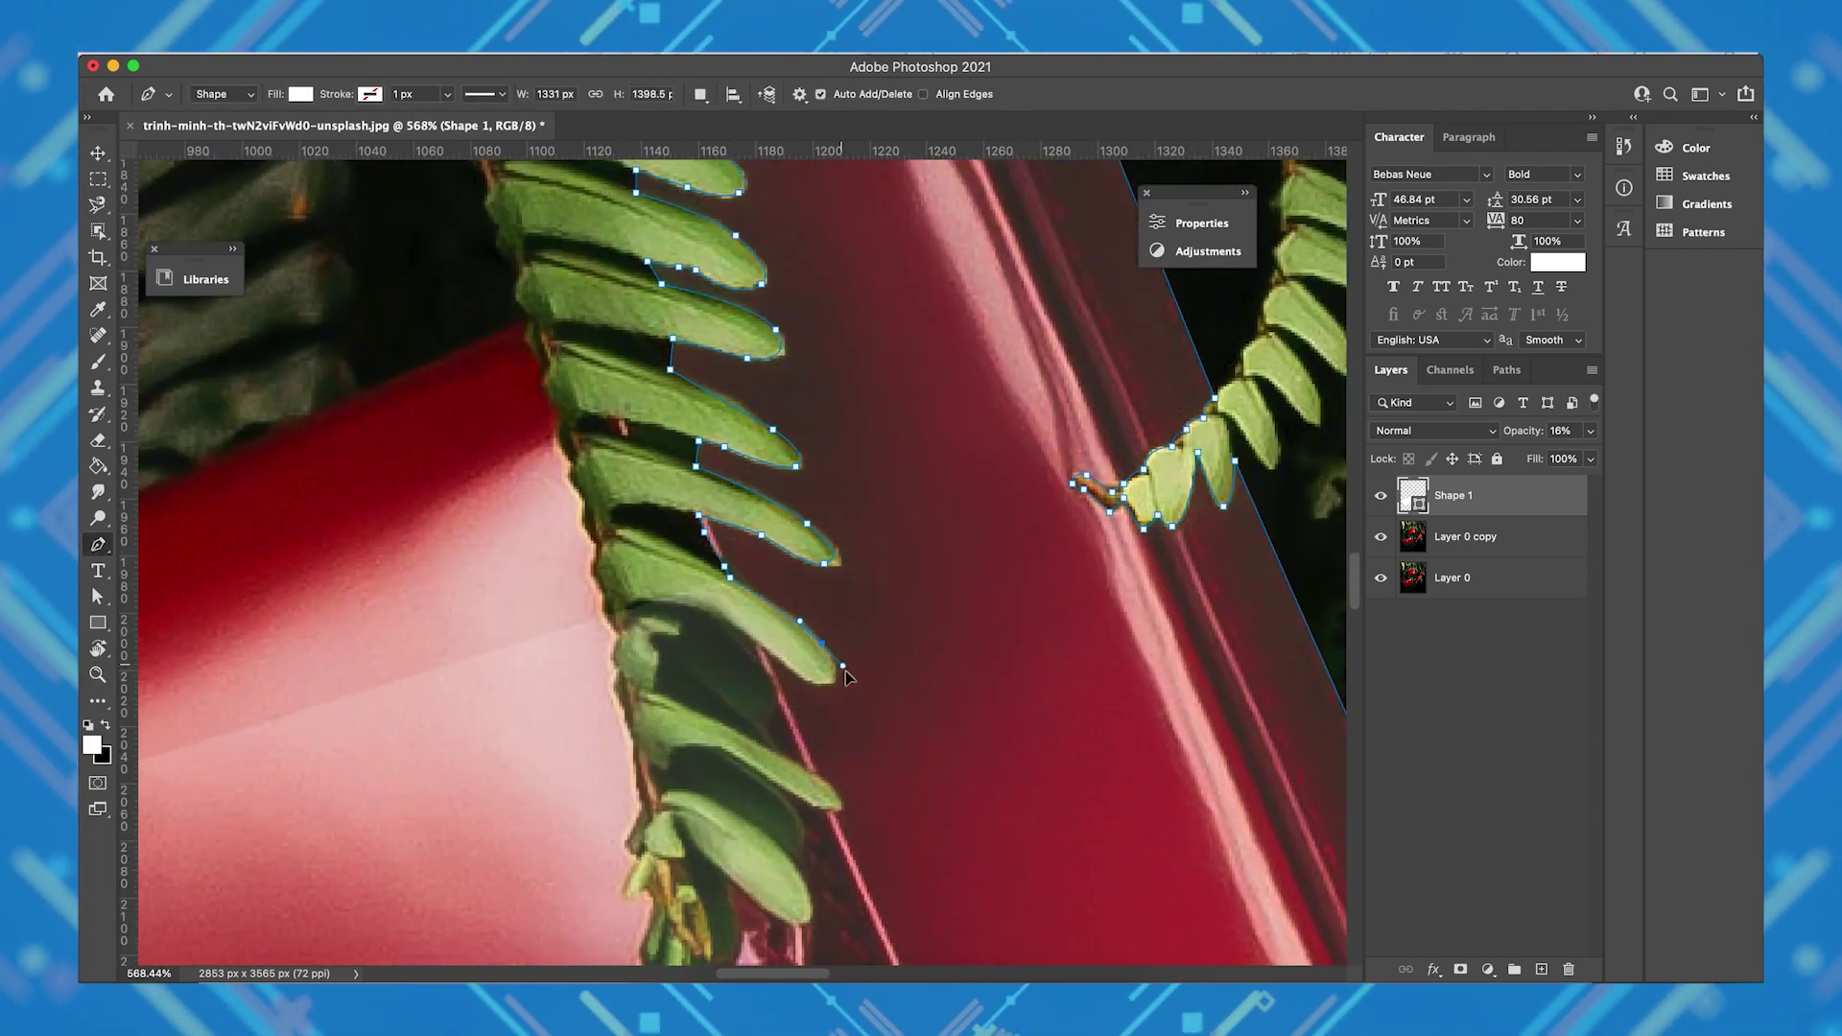
pyautogui.scroll(2, 927, 605)
# Step: Continue the outline over another overlapping leaf and up the stem's edges
pyautogui.click(923, 590)
pyautogui.scroll(-4, 927, 604)
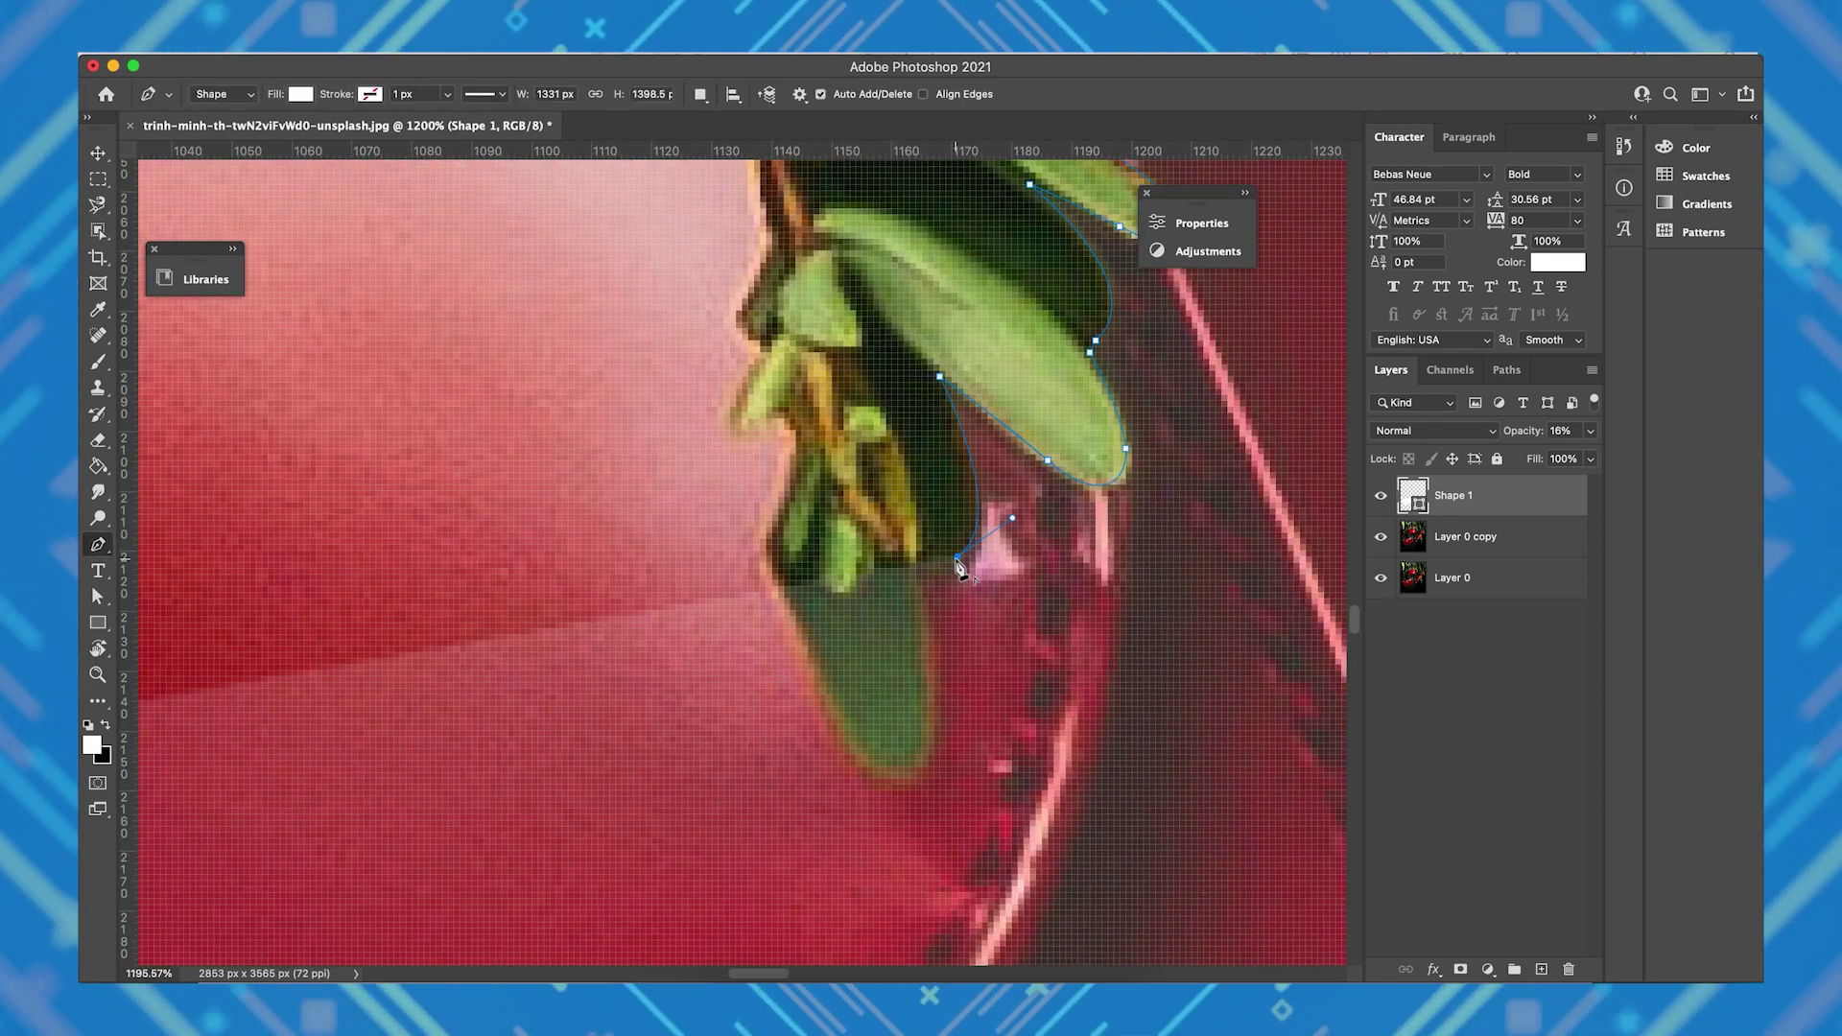
pyautogui.scroll(4, 768, 403)
pyautogui.click(758, 369)
pyautogui.scroll(3, 758, 345)
pyautogui.click(935, 495)
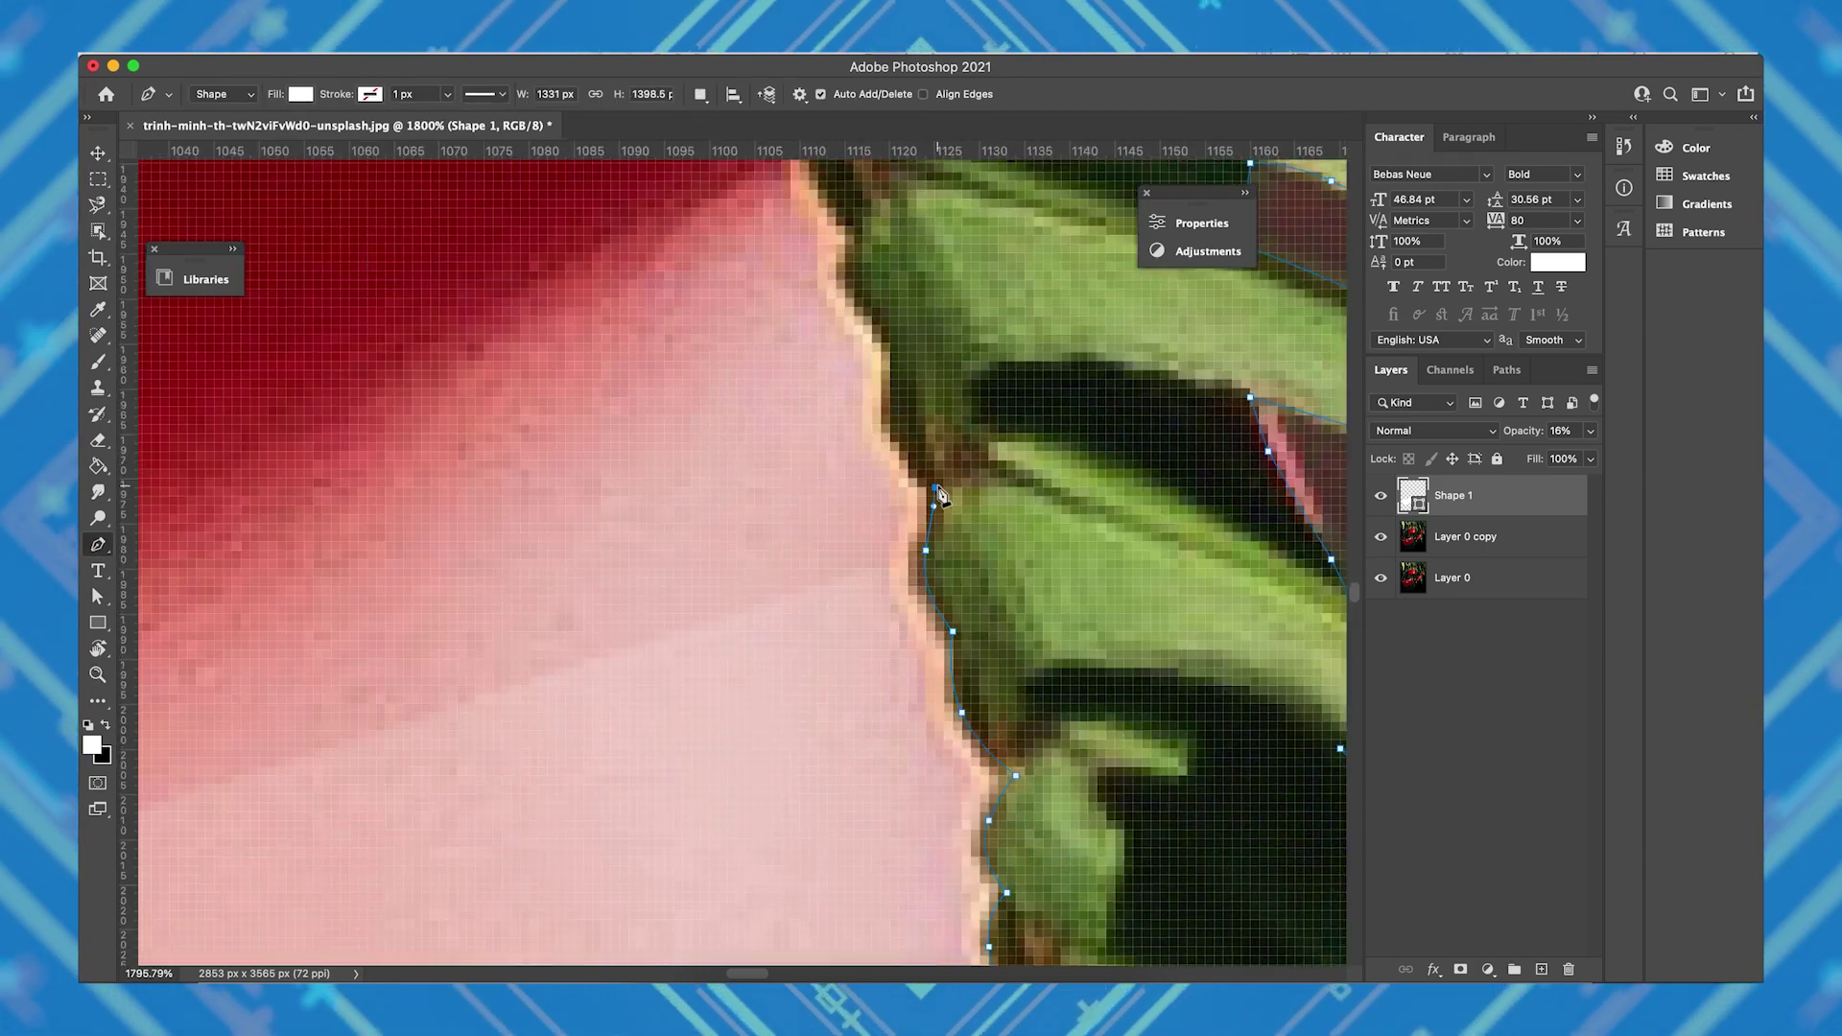
pyautogui.scroll(3, 835, 475)
pyautogui.click(863, 587)
pyautogui.scroll(-4, 881, 542)
pyautogui.scroll(3, 605, 650)
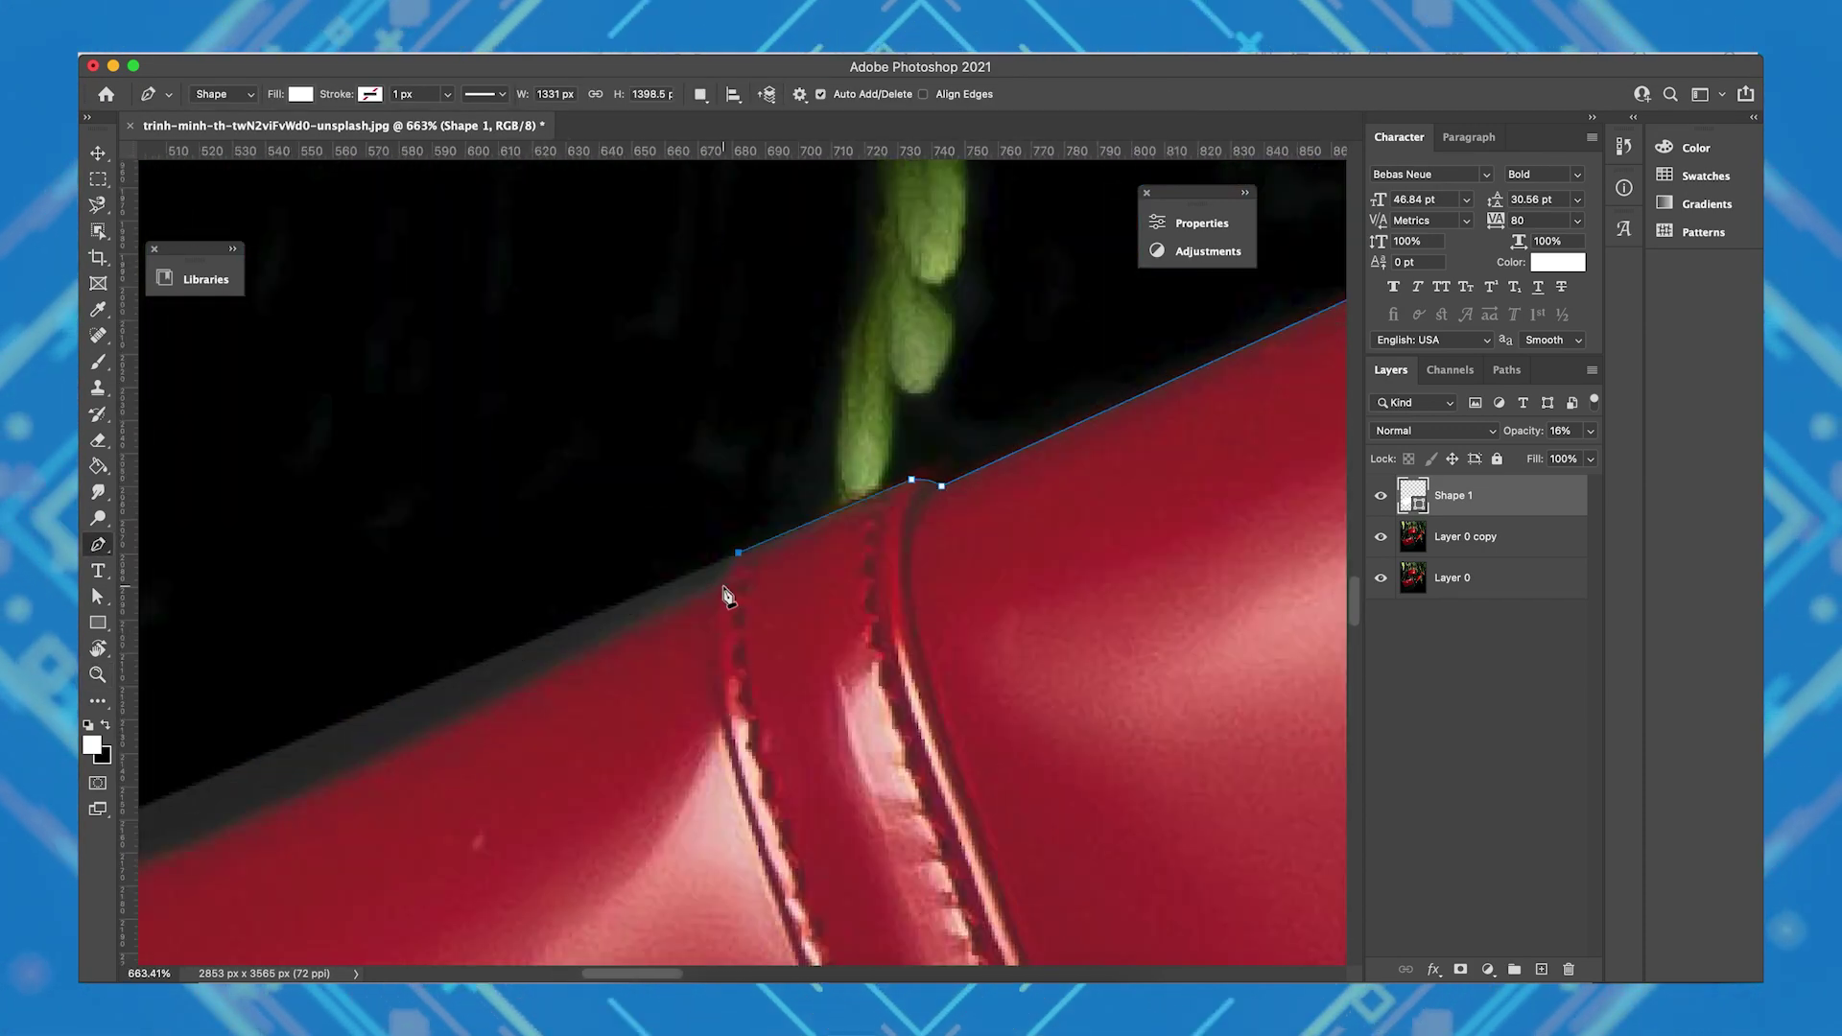
# Step: Curve the outline along the bag's top edge, lower opacity to 10%, and make the strap-gap shape translucent
pyautogui.click(876, 543)
pyautogui.moveTo(725, 515); pyautogui.dragTo(633, 531)
pyautogui.scroll(-5, 634, 531)
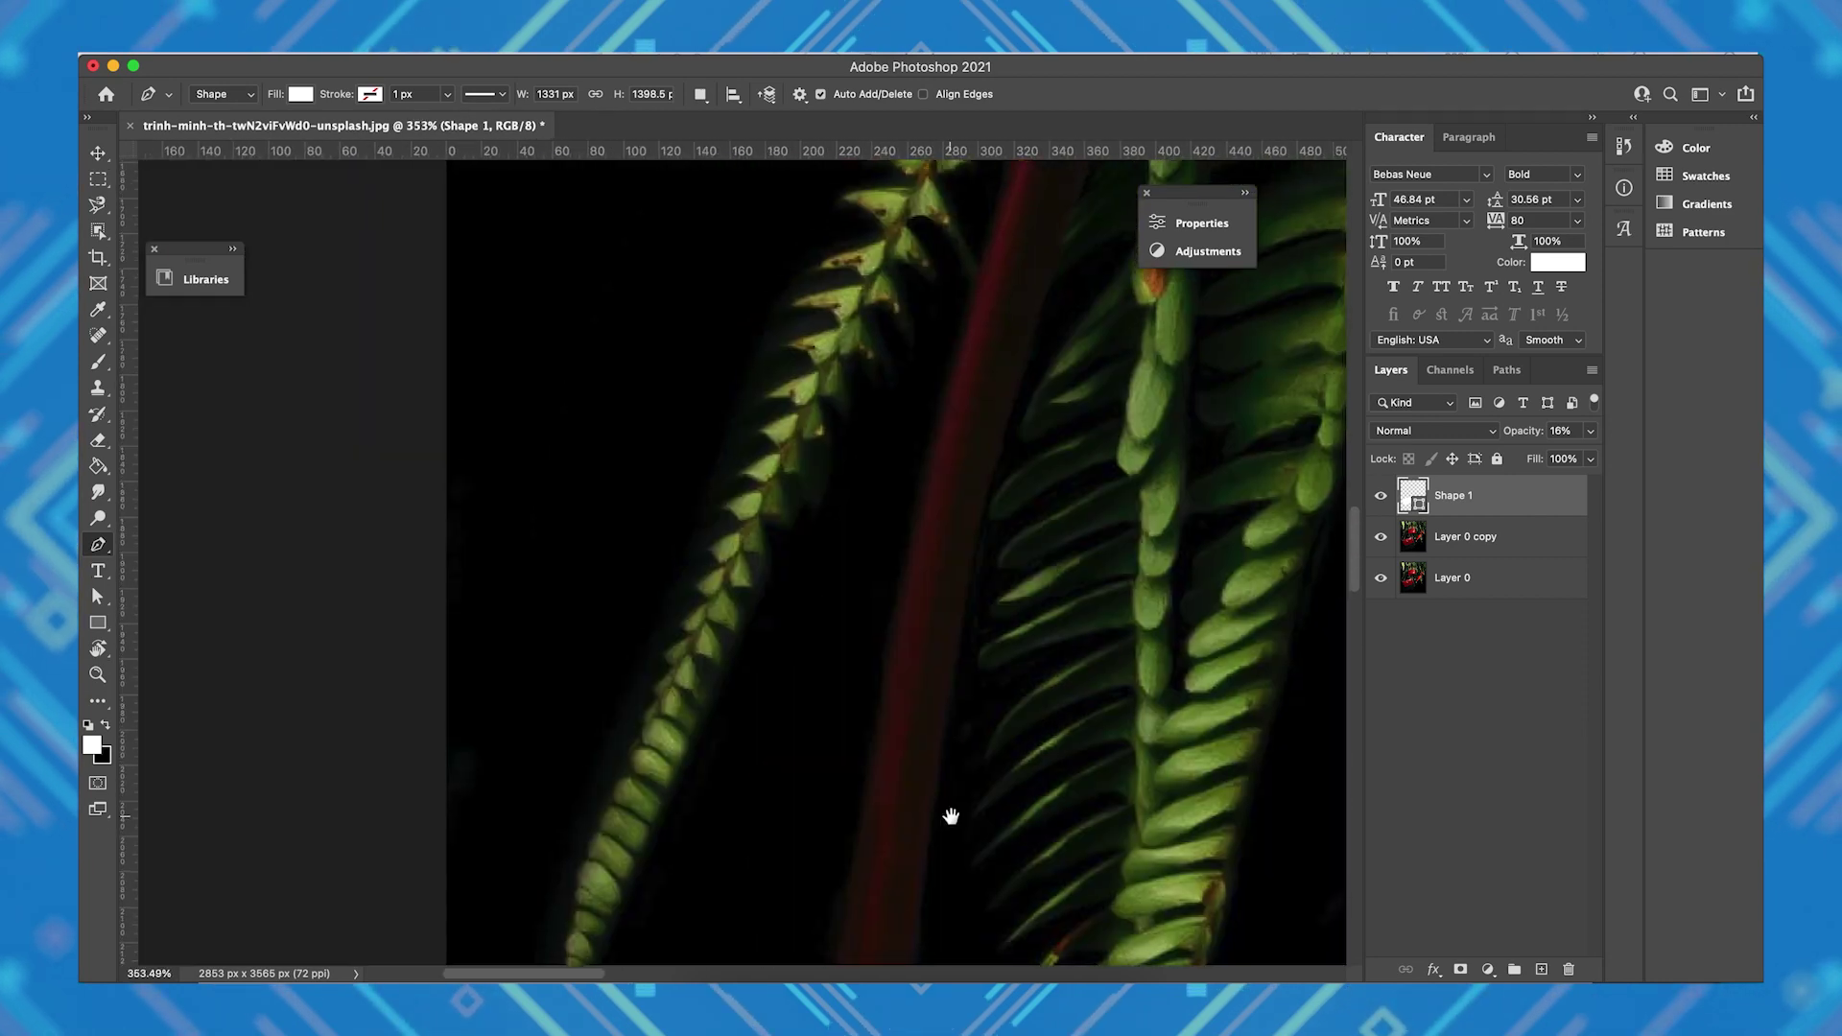
pyautogui.scroll(-2, 975, 249)
pyautogui.scroll(-8, 863, 432)
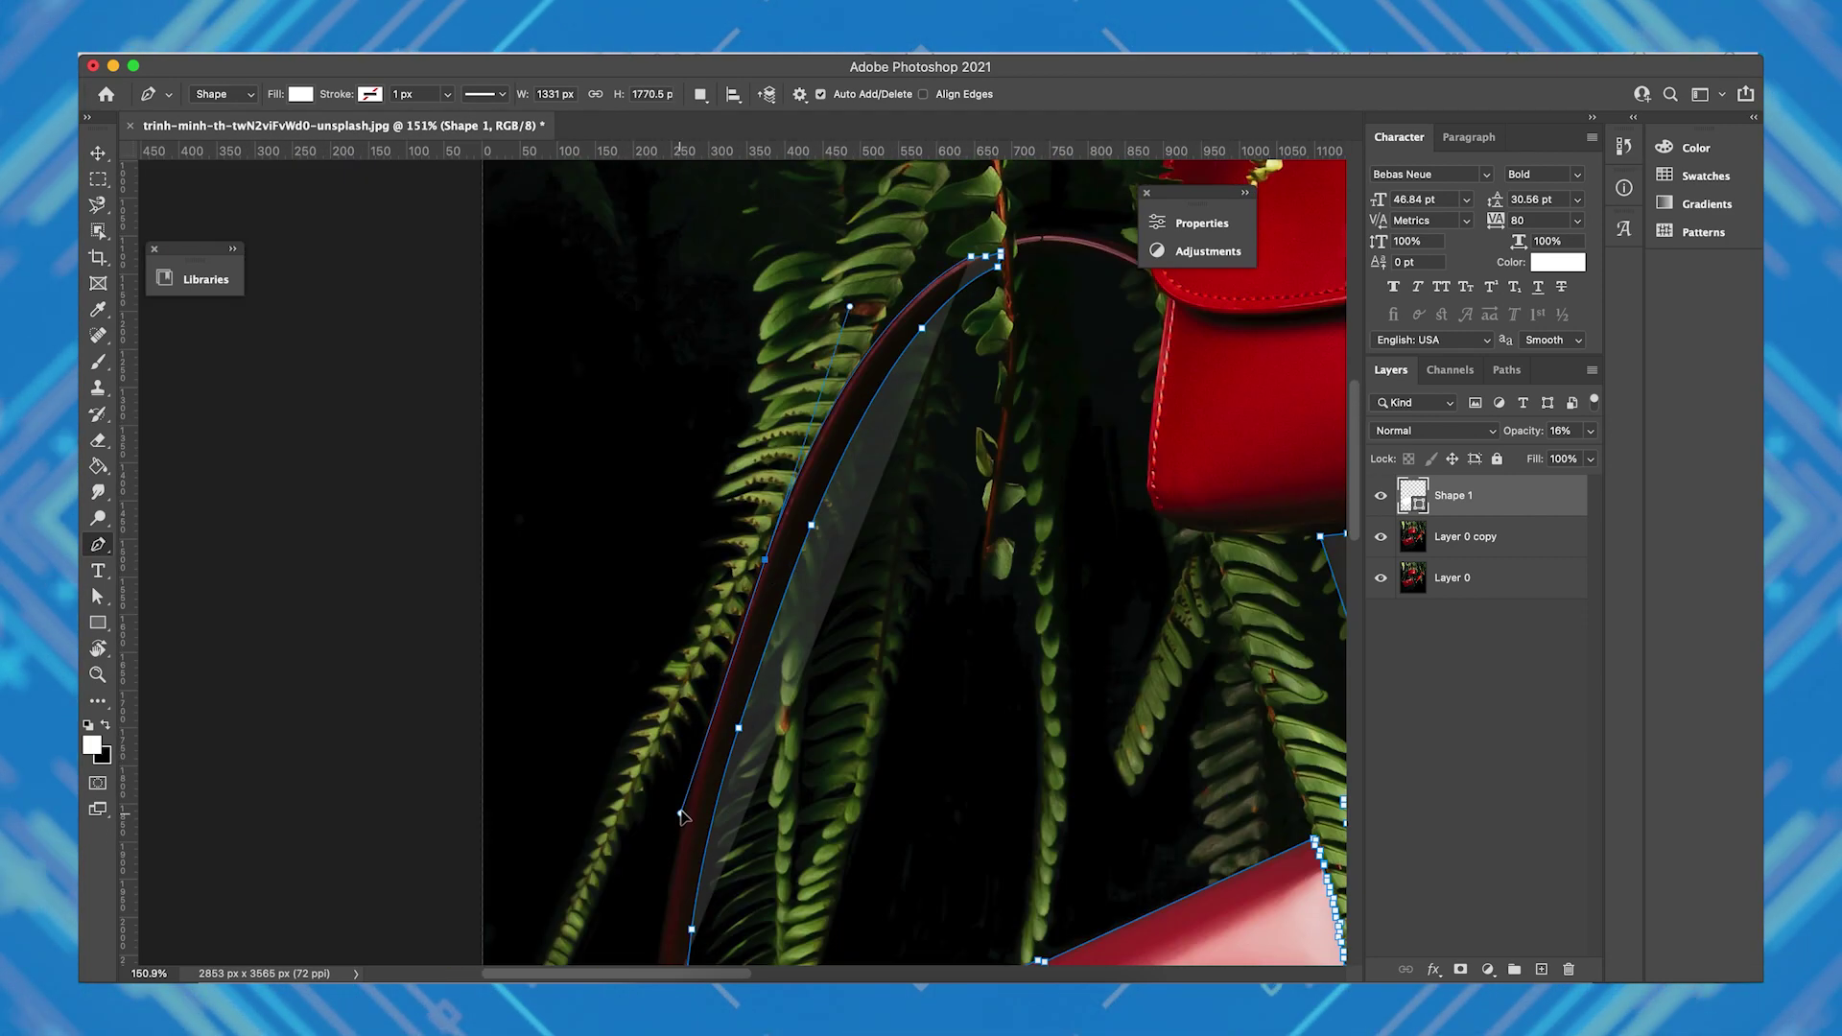
pyautogui.press('1')
pyautogui.press('z')
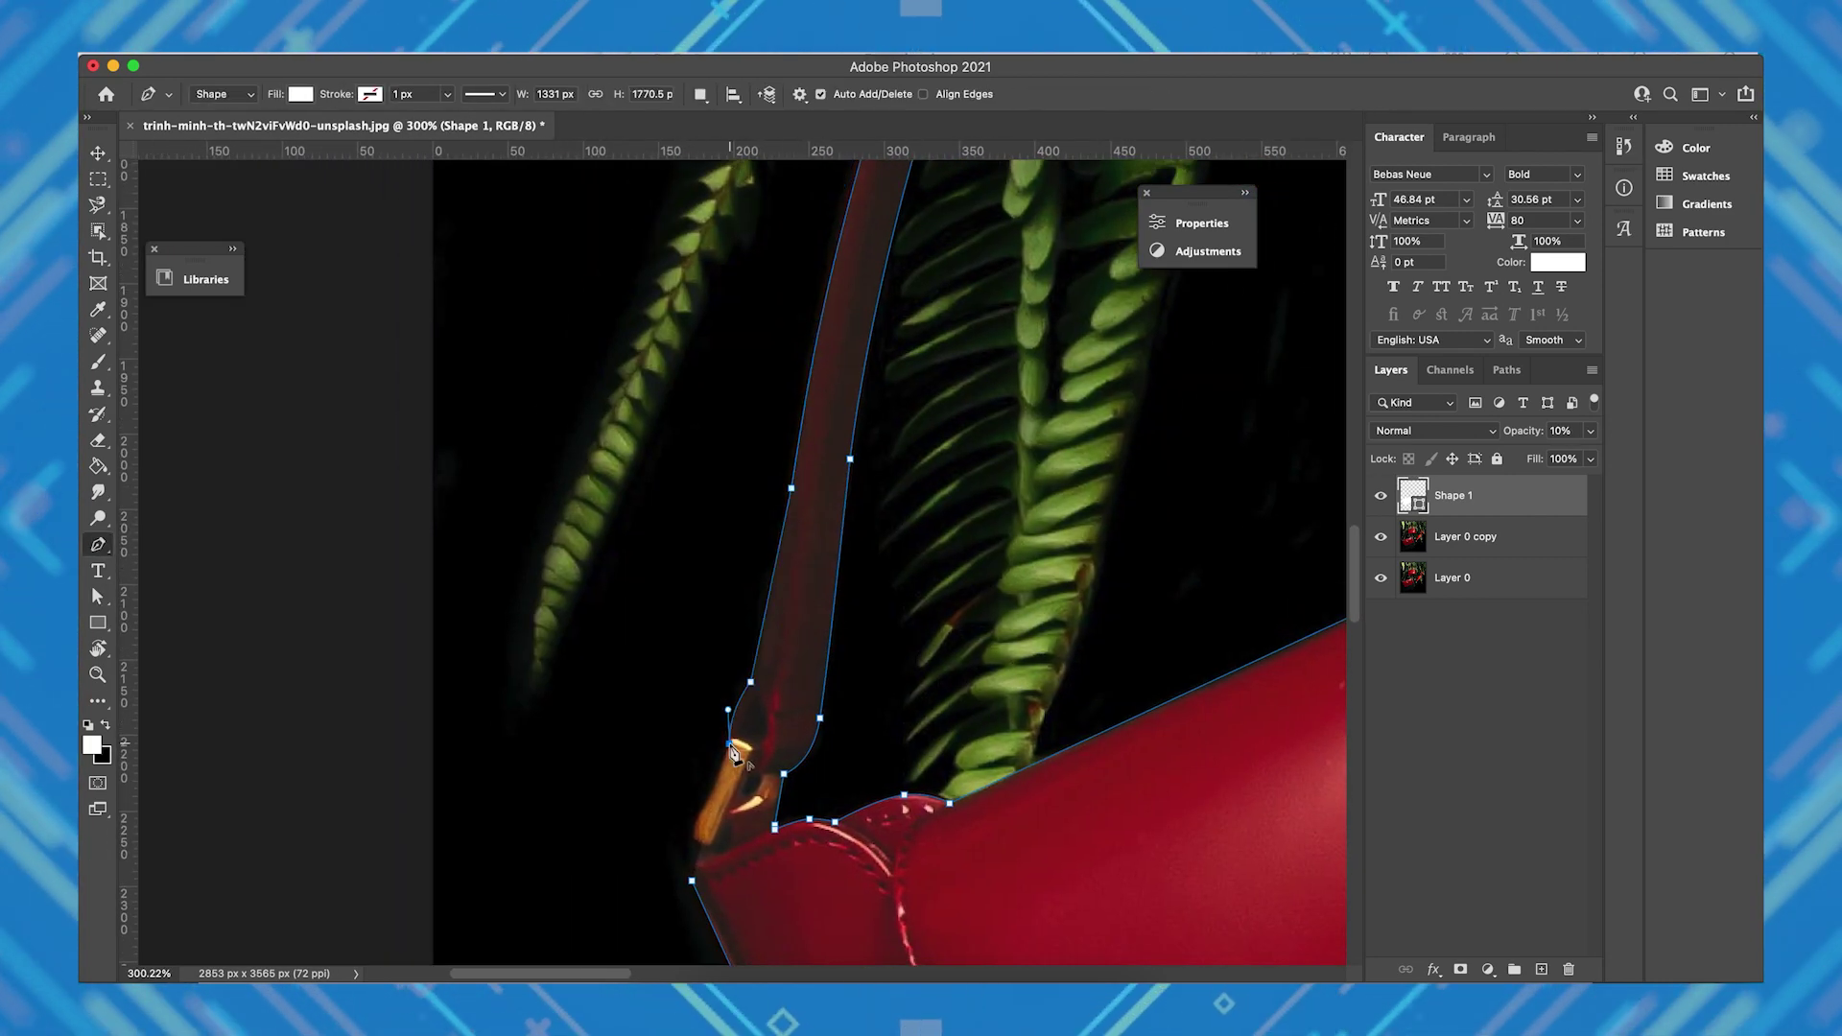
pyautogui.scroll(-8, 753, 725)
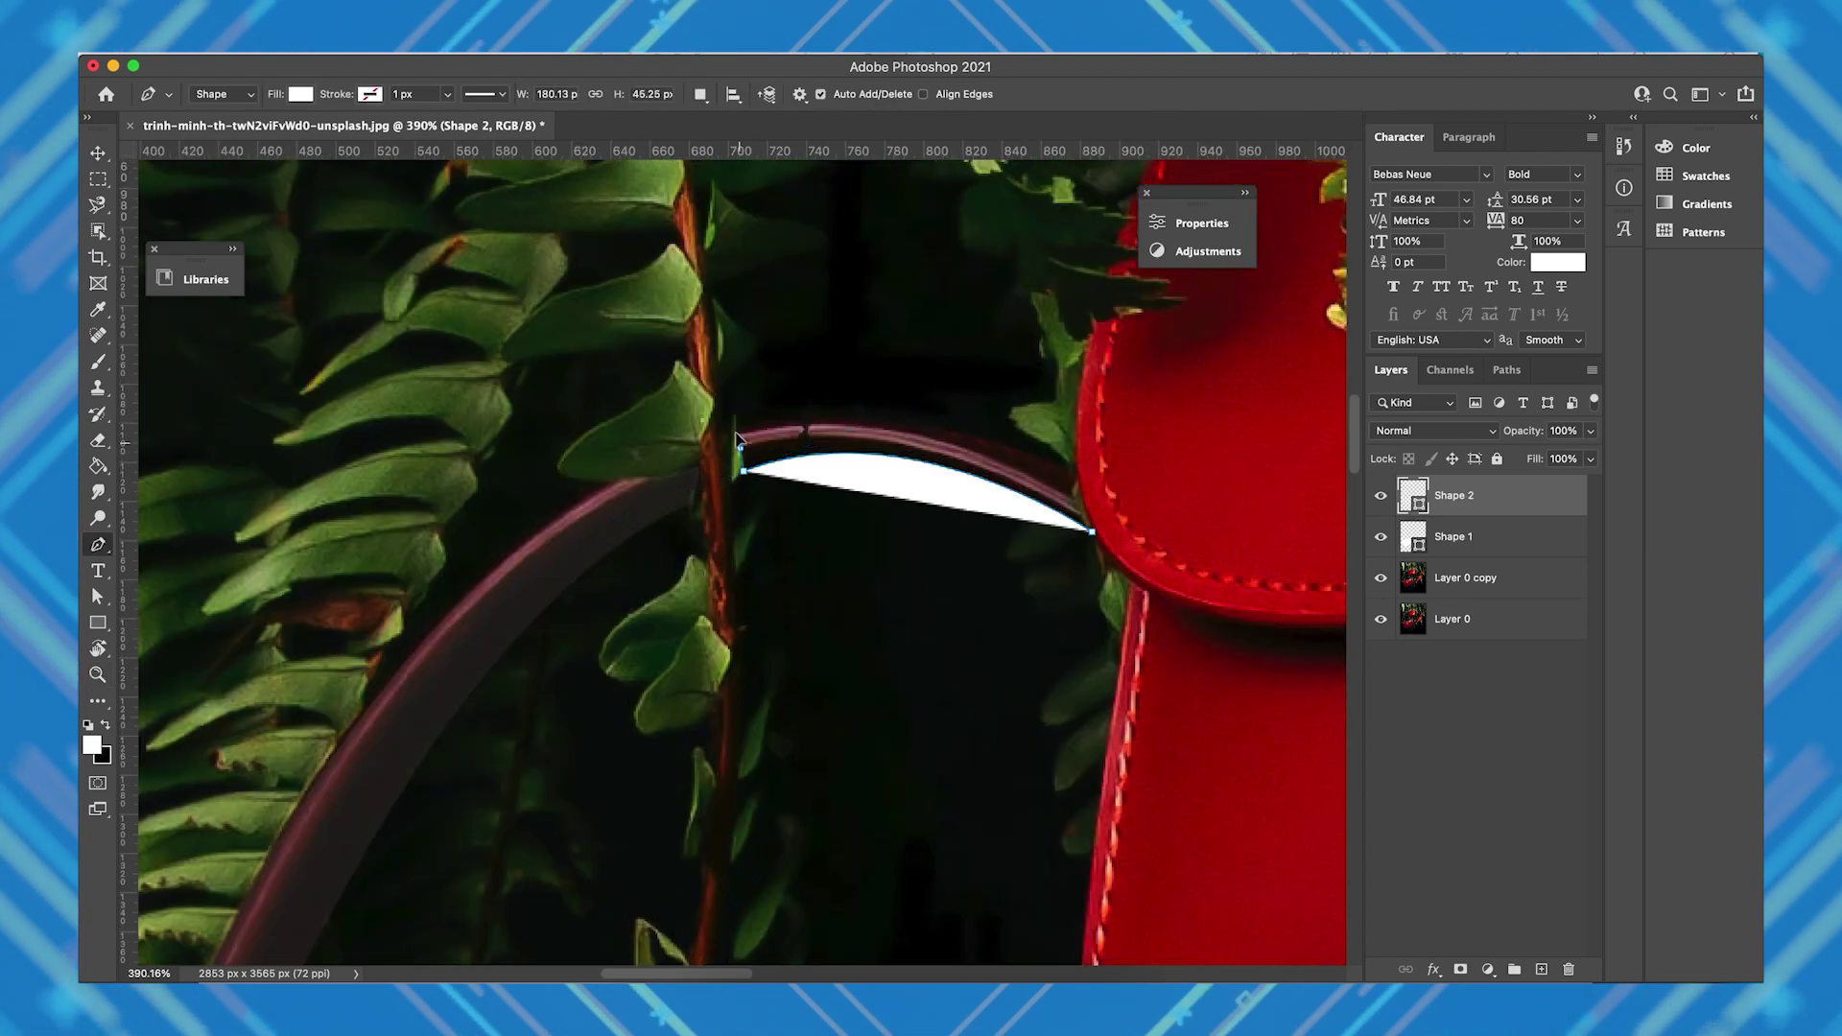
pyautogui.press('2')
pyautogui.scroll(-10, 760, 728)
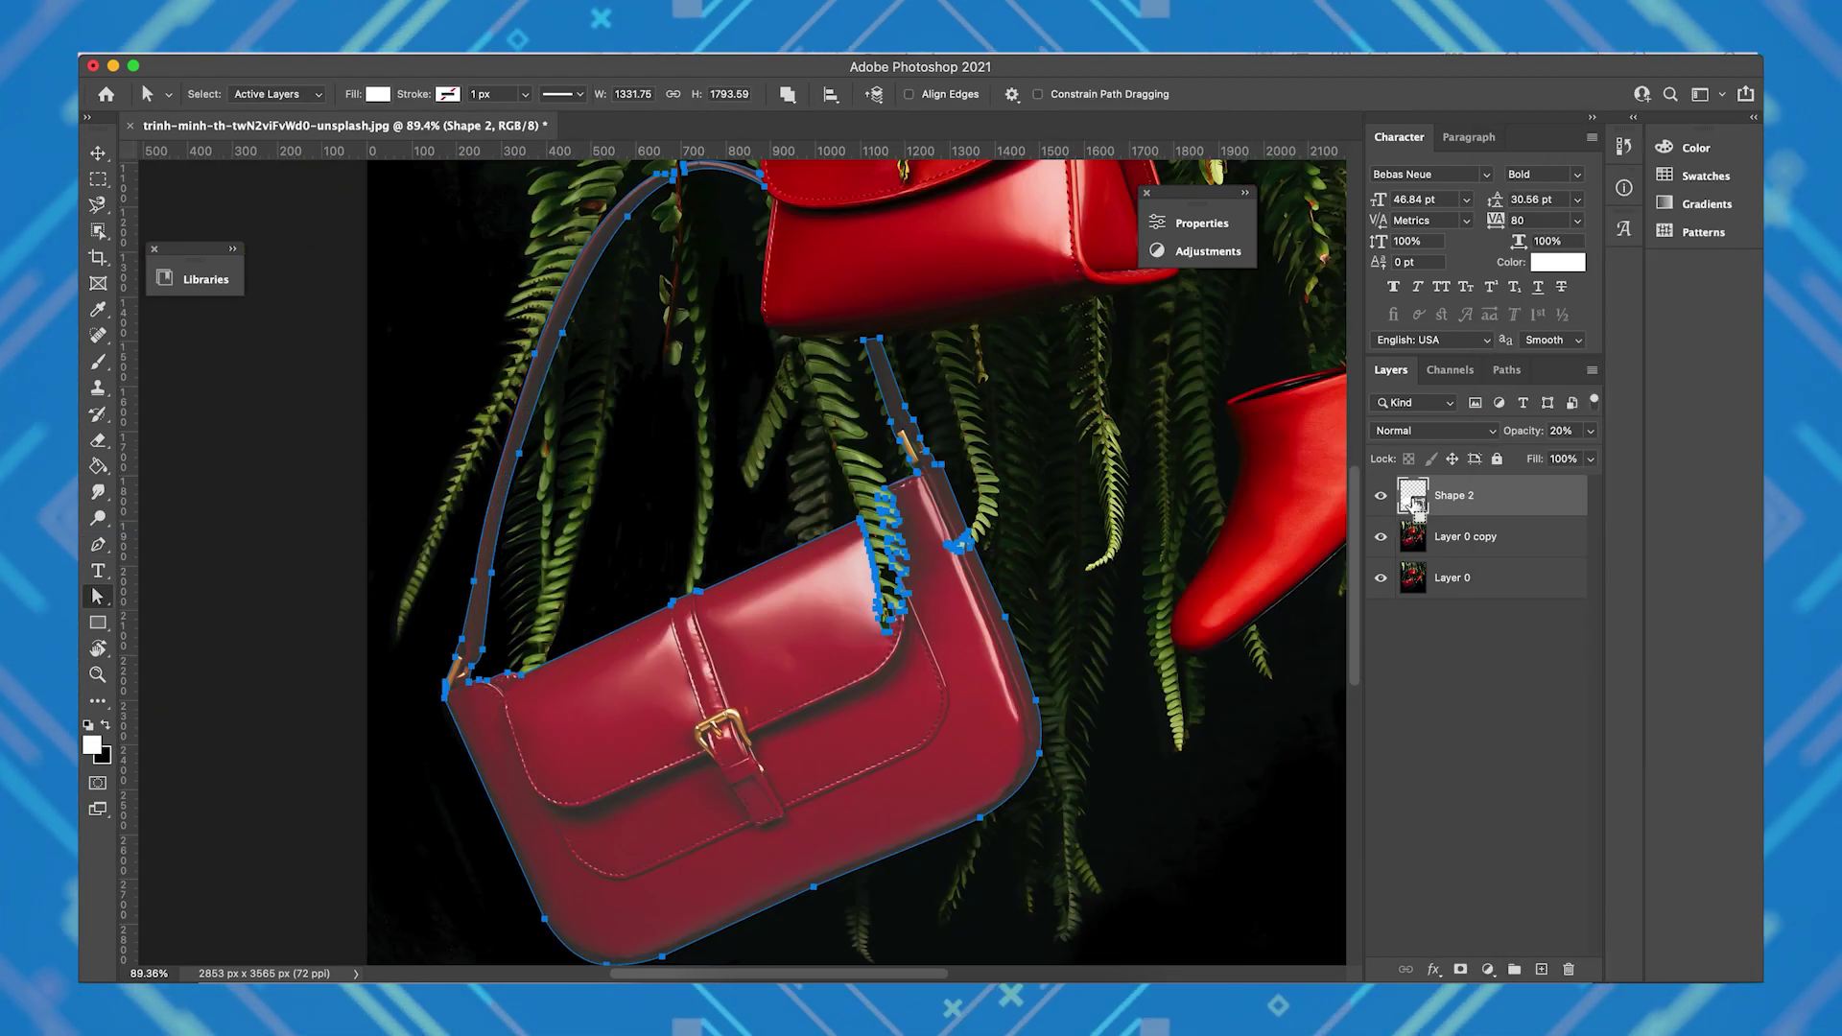